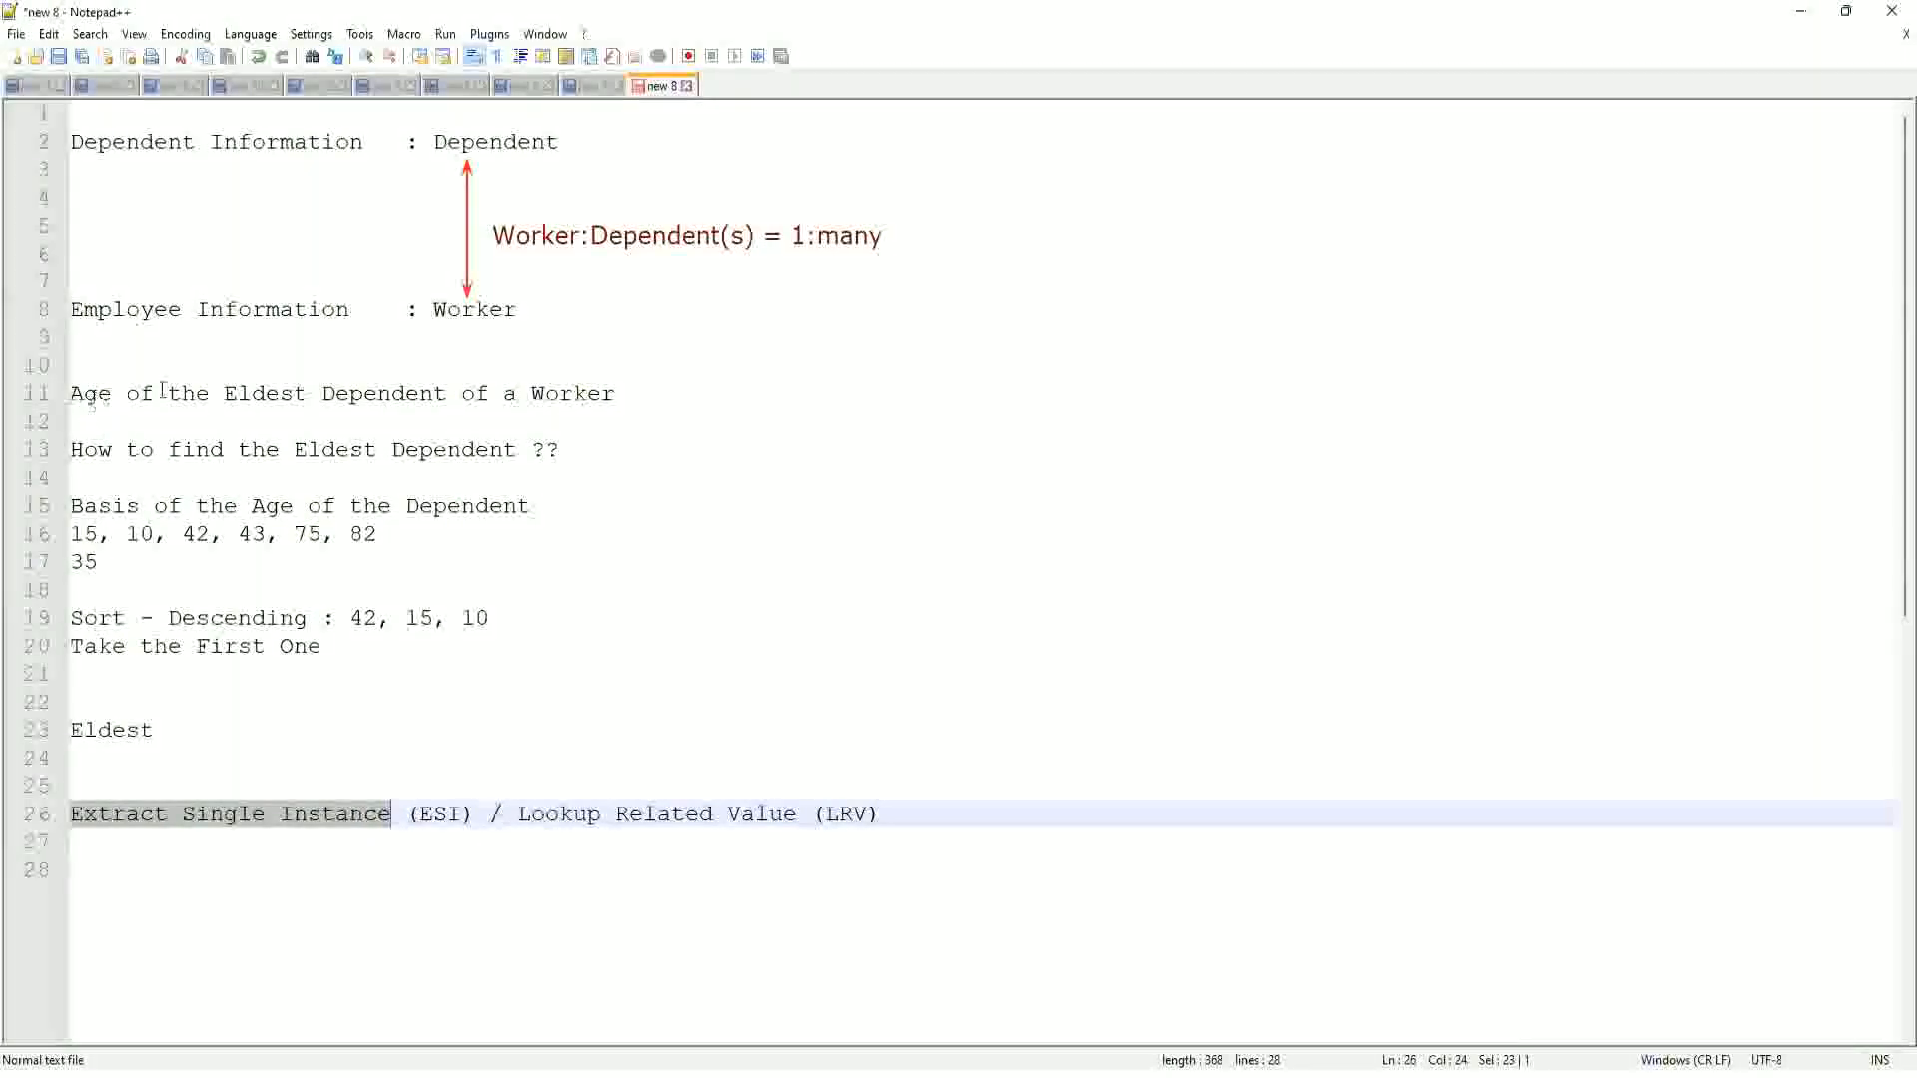
# Step: Switch from the notes to Workday and start a proxy session acting as the chosen worker
pyautogui.click(633, 393)
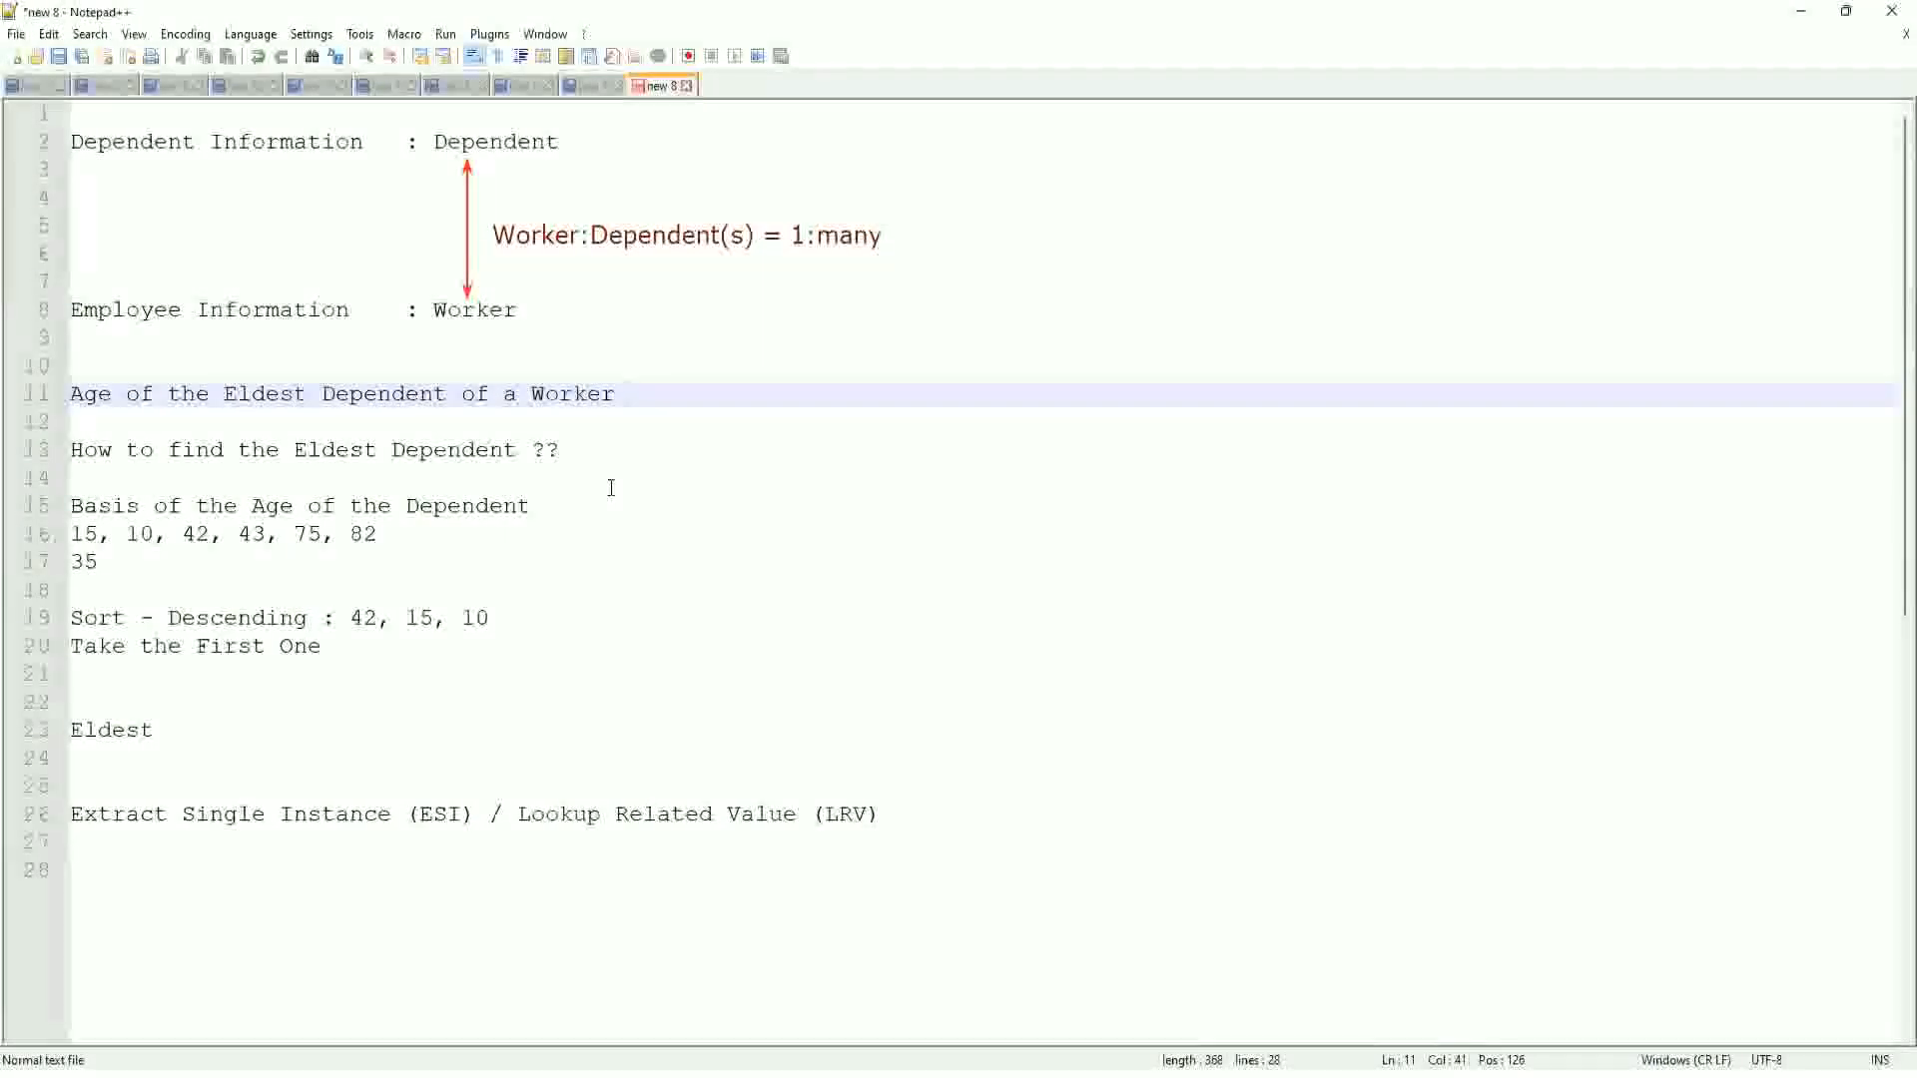
pyautogui.hotkey('alt', 'Tab')
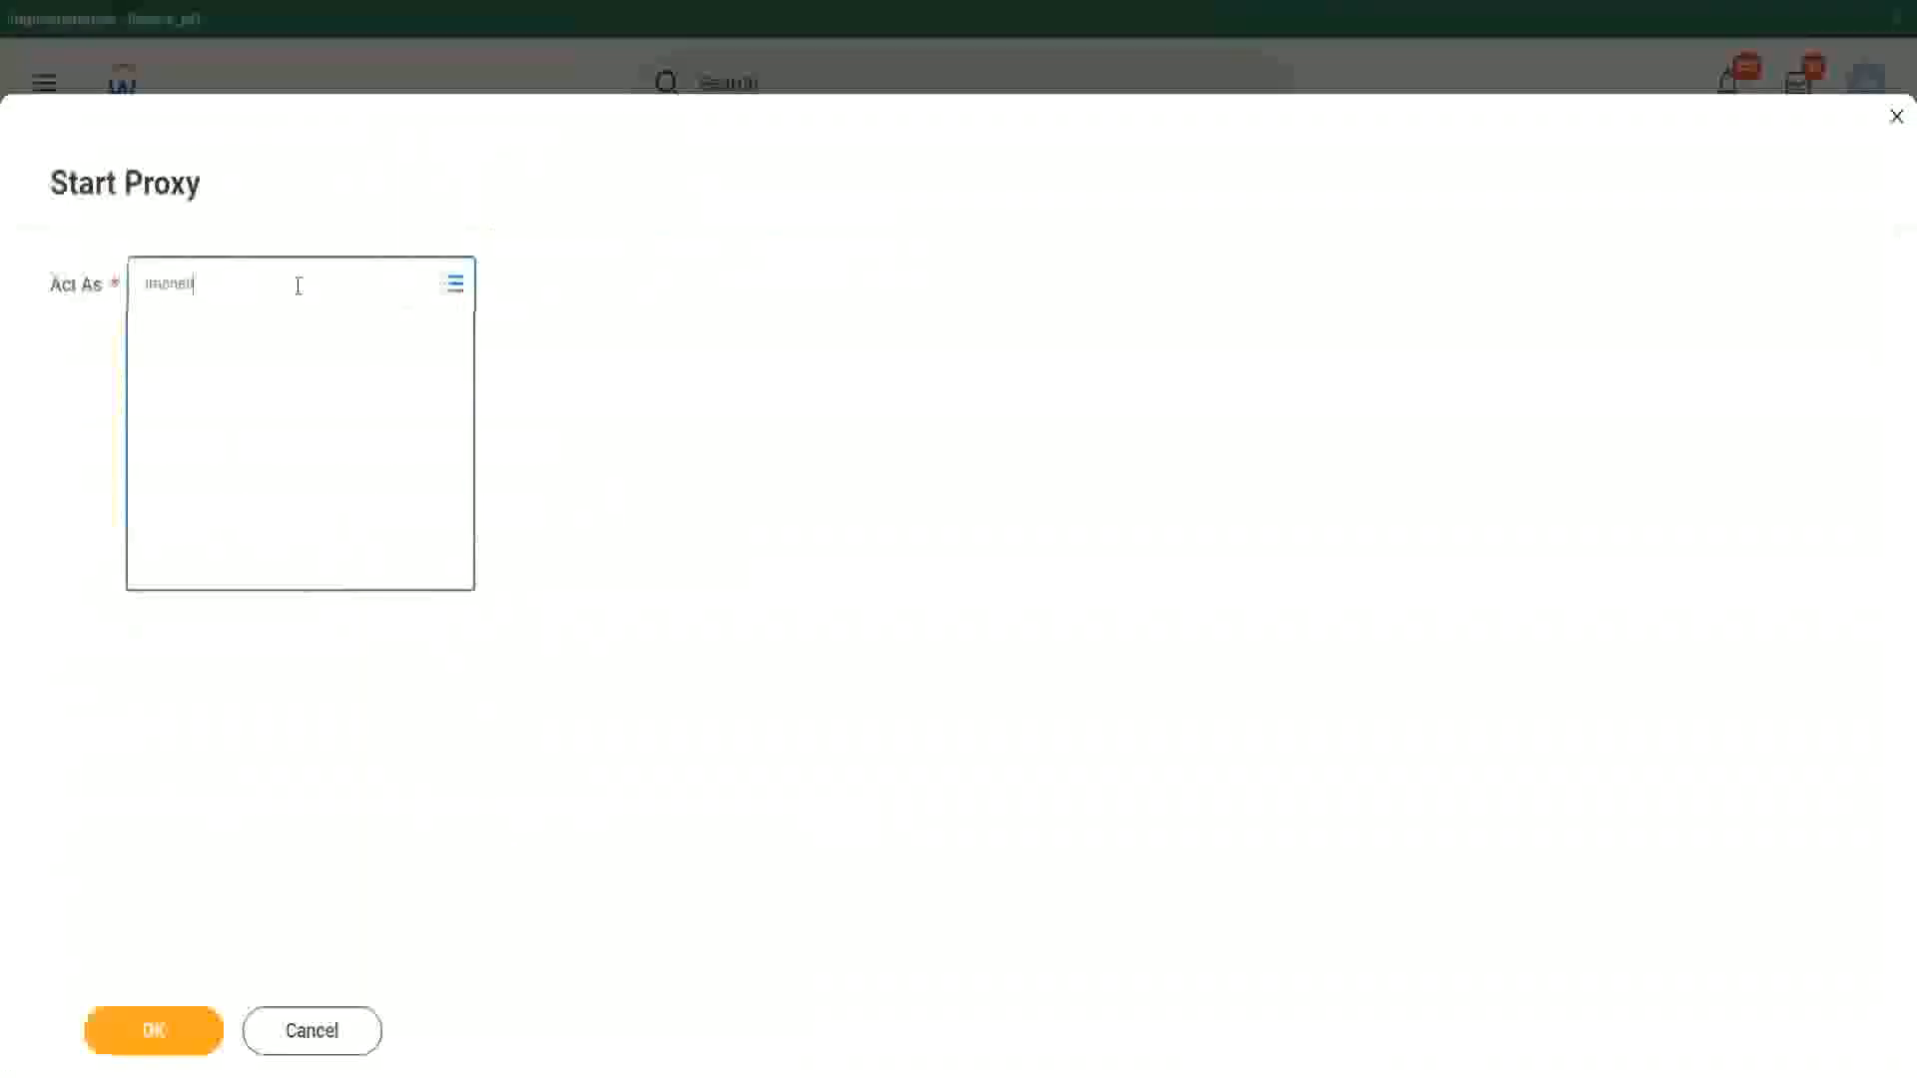
pyautogui.press('Return')
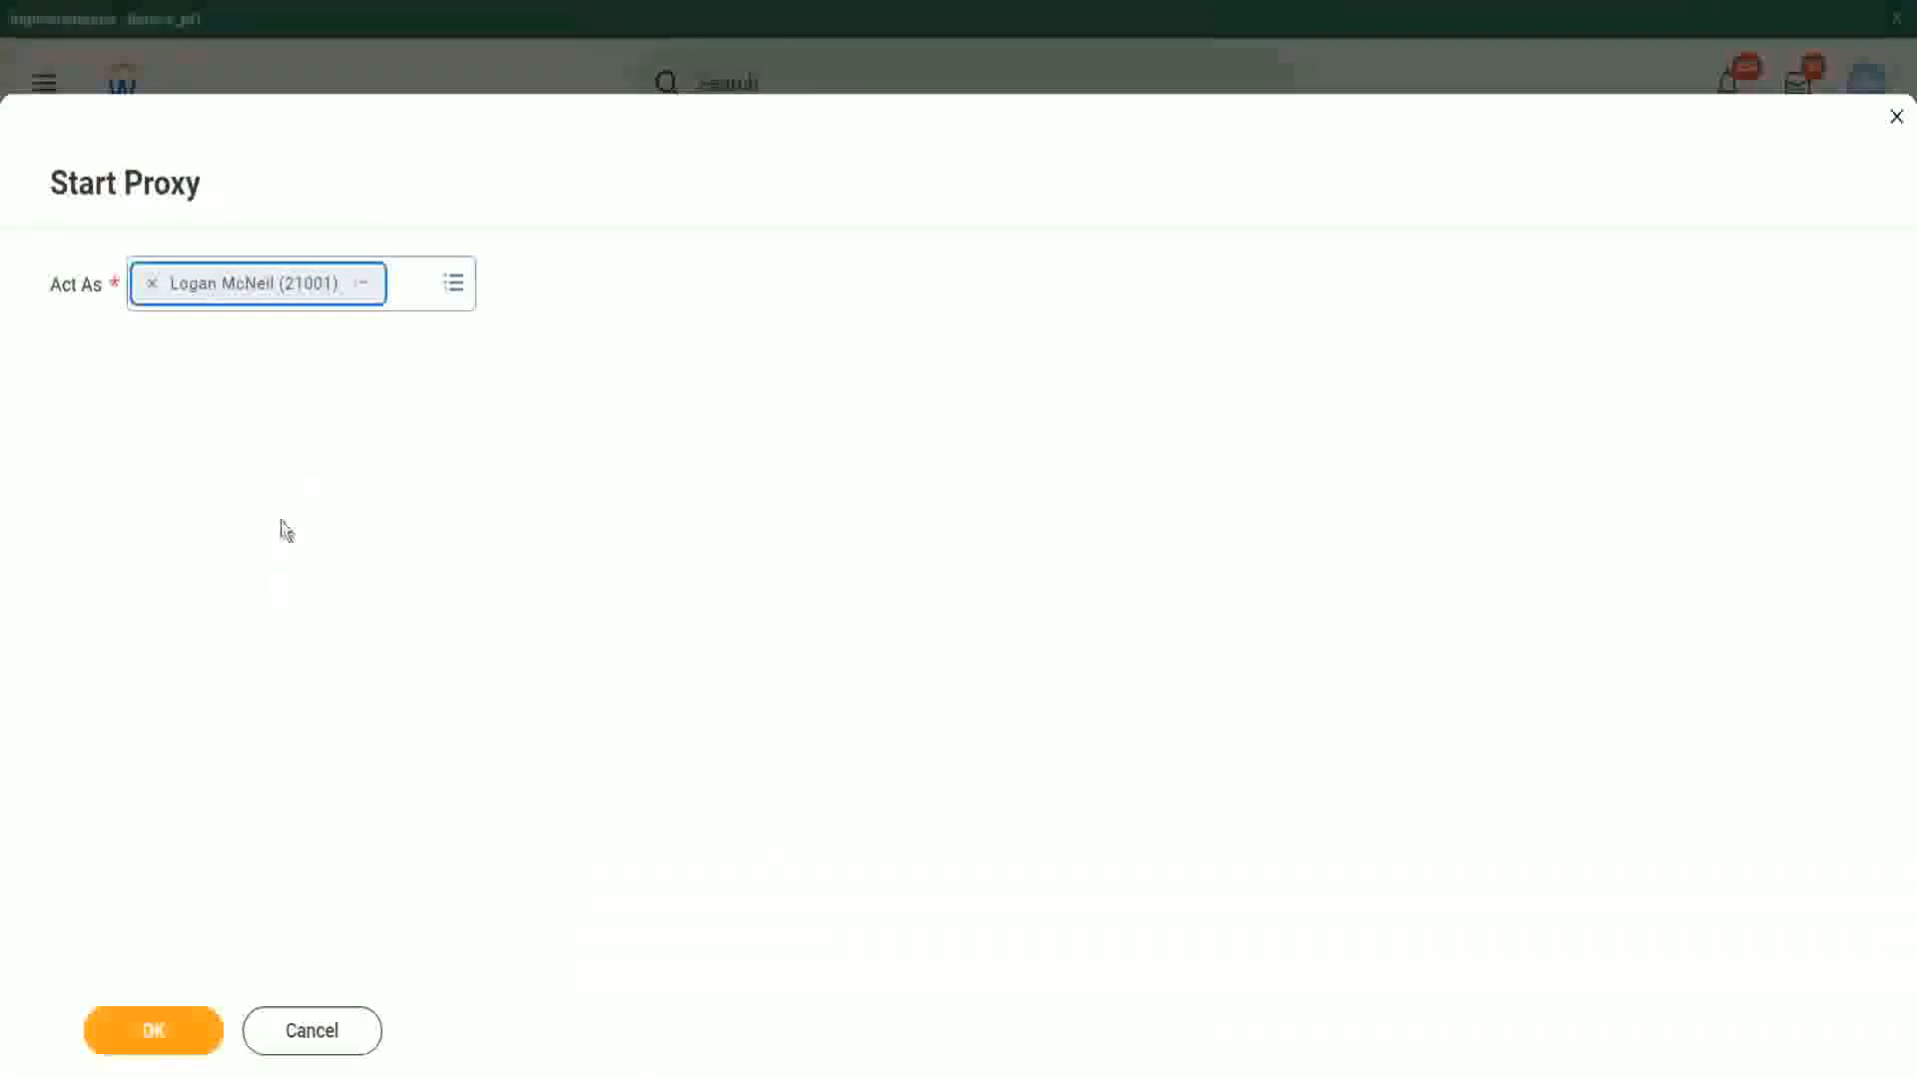
pyautogui.click(160, 1043)
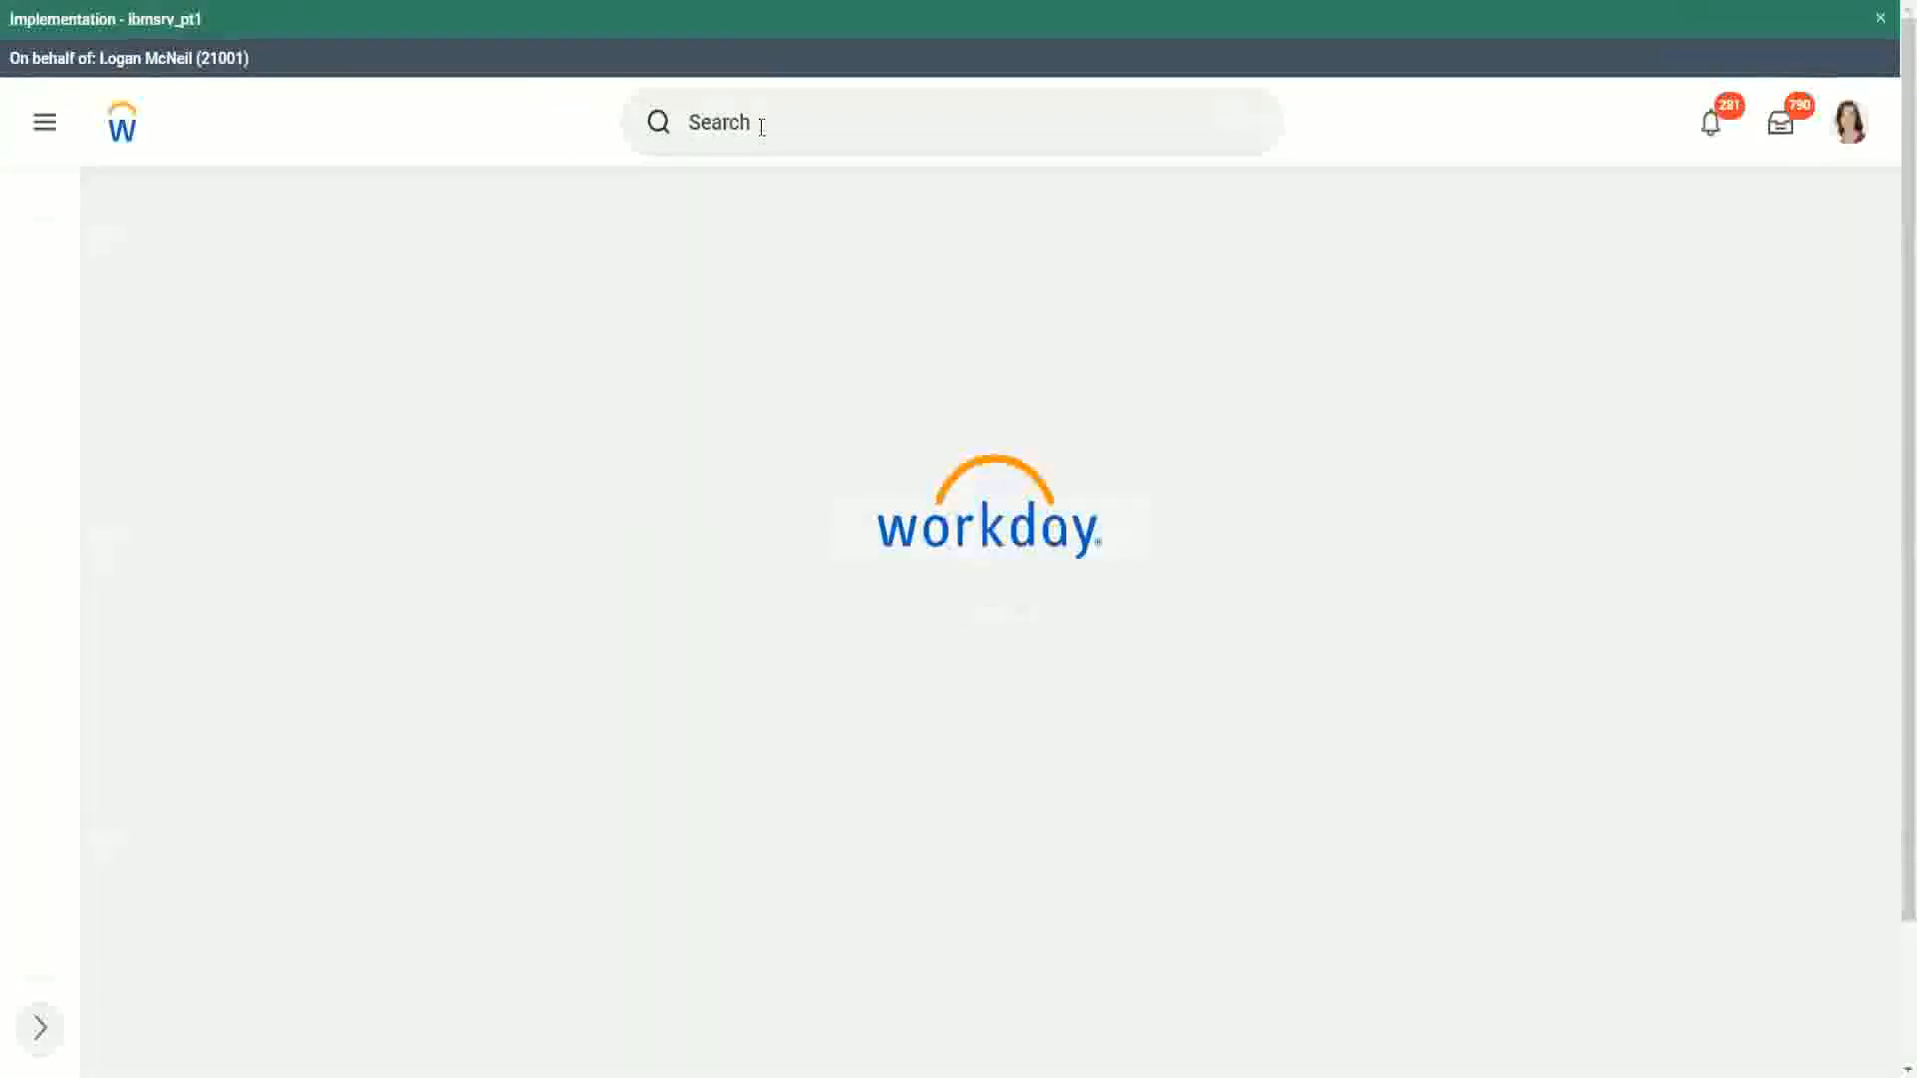
# Step: Search for report definitions with "rd: ww" and open the WW Base Pay Details custom report
pyautogui.click(761, 125)
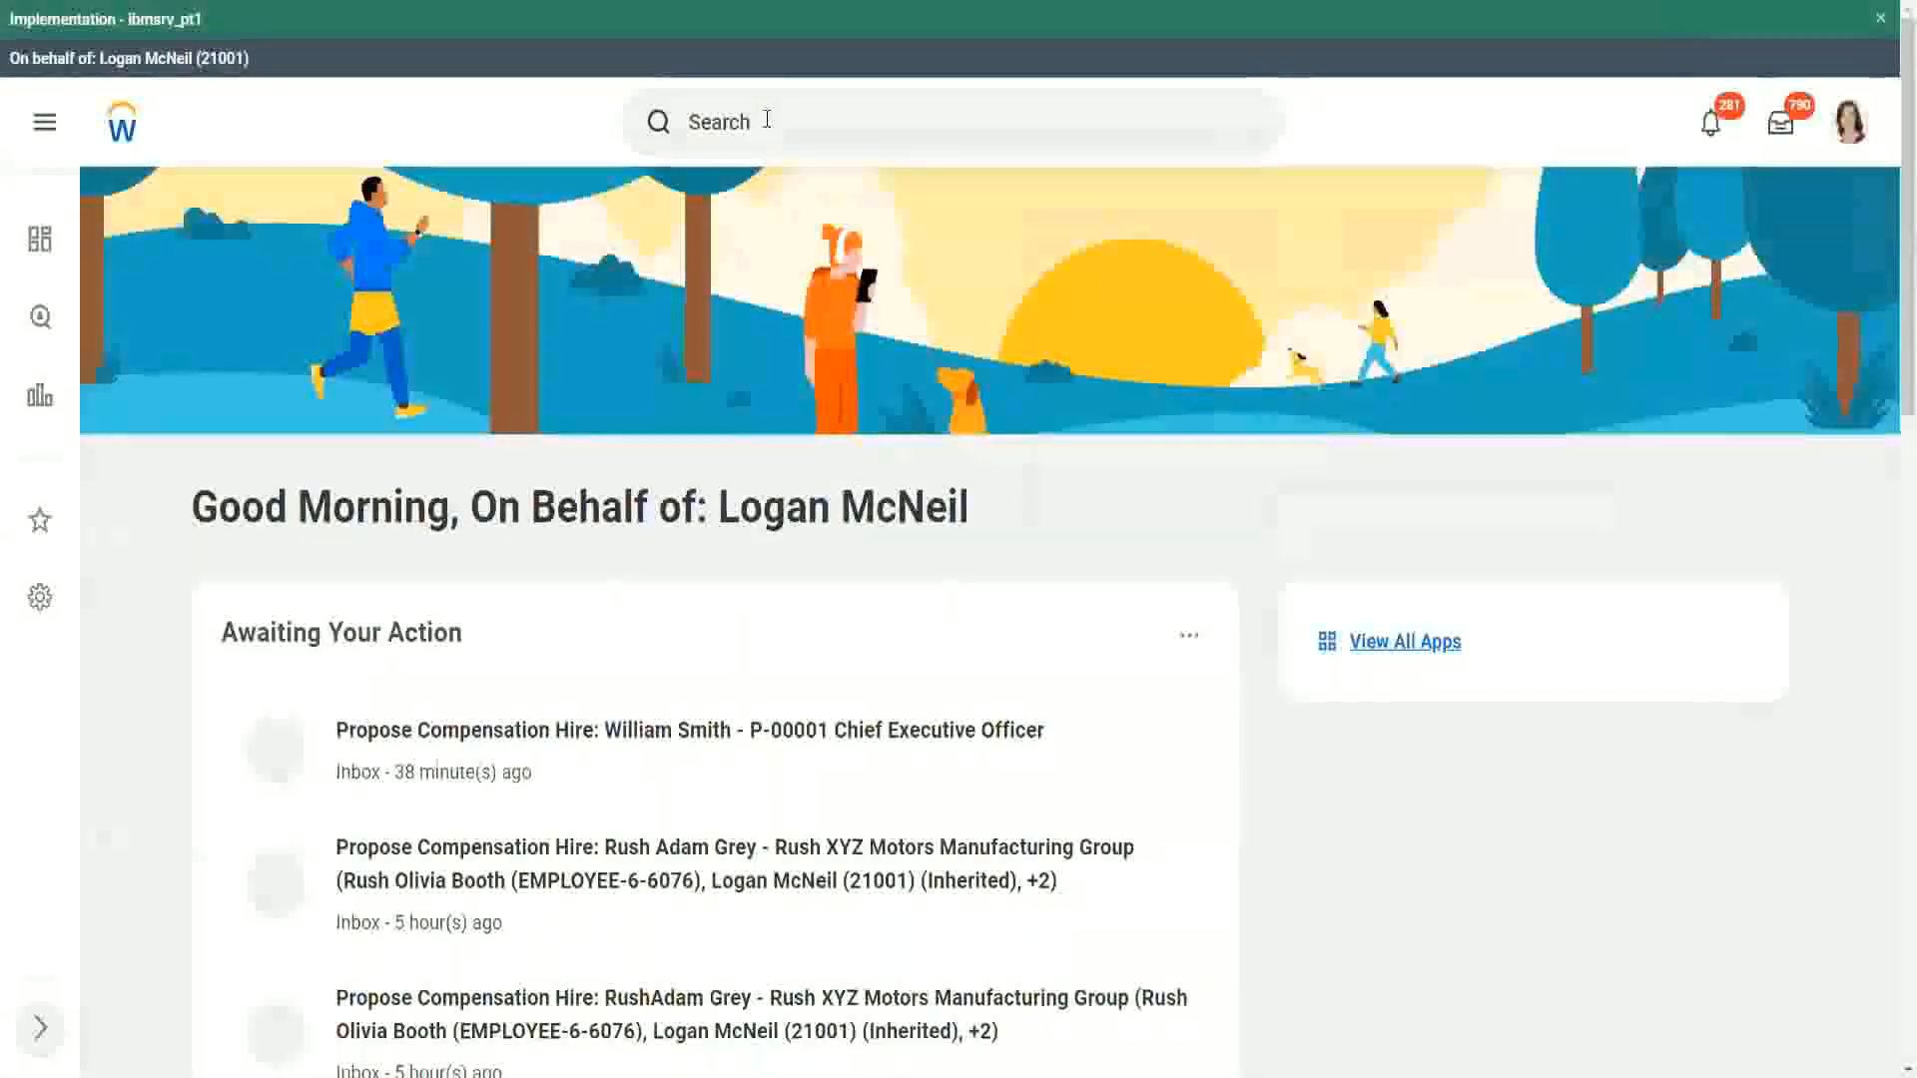
pyautogui.scroll(-8, 768, 124)
pyautogui.scroll(8, 740, 158)
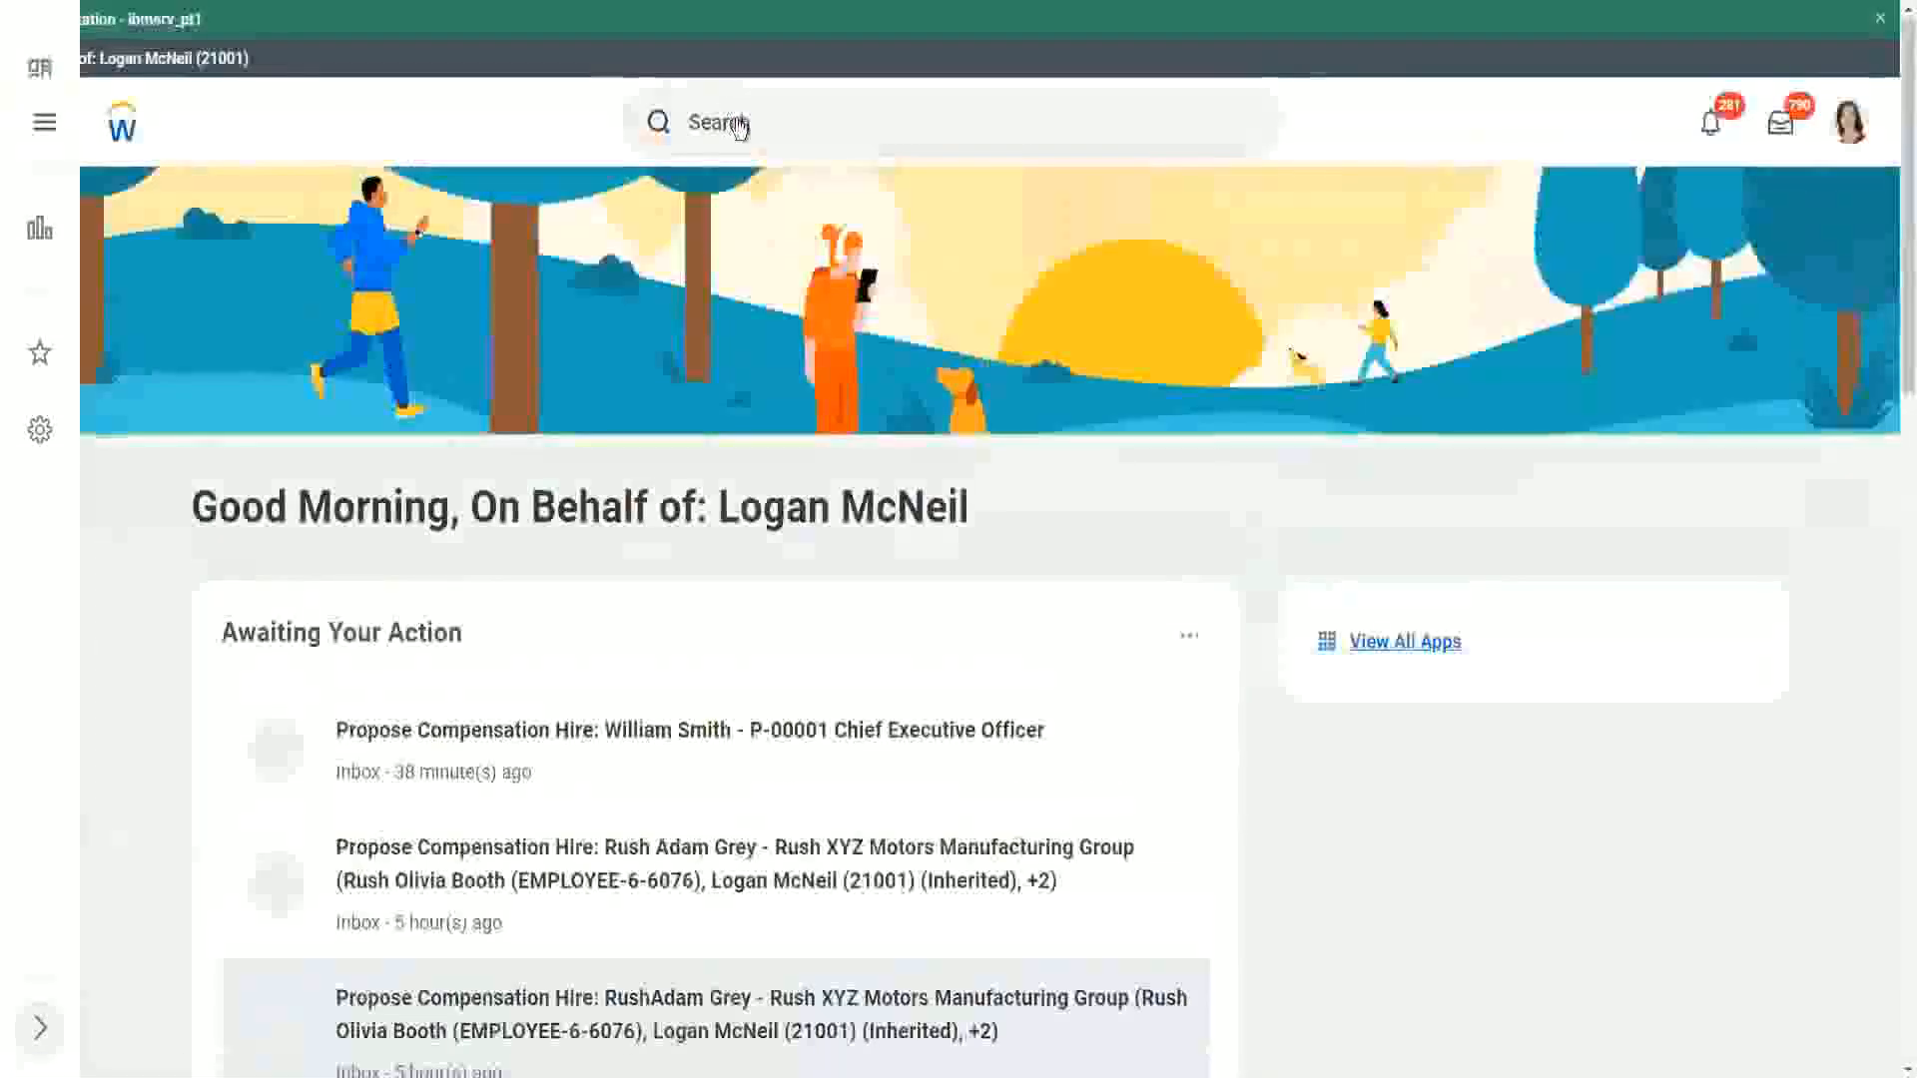
pyautogui.click(795, 121)
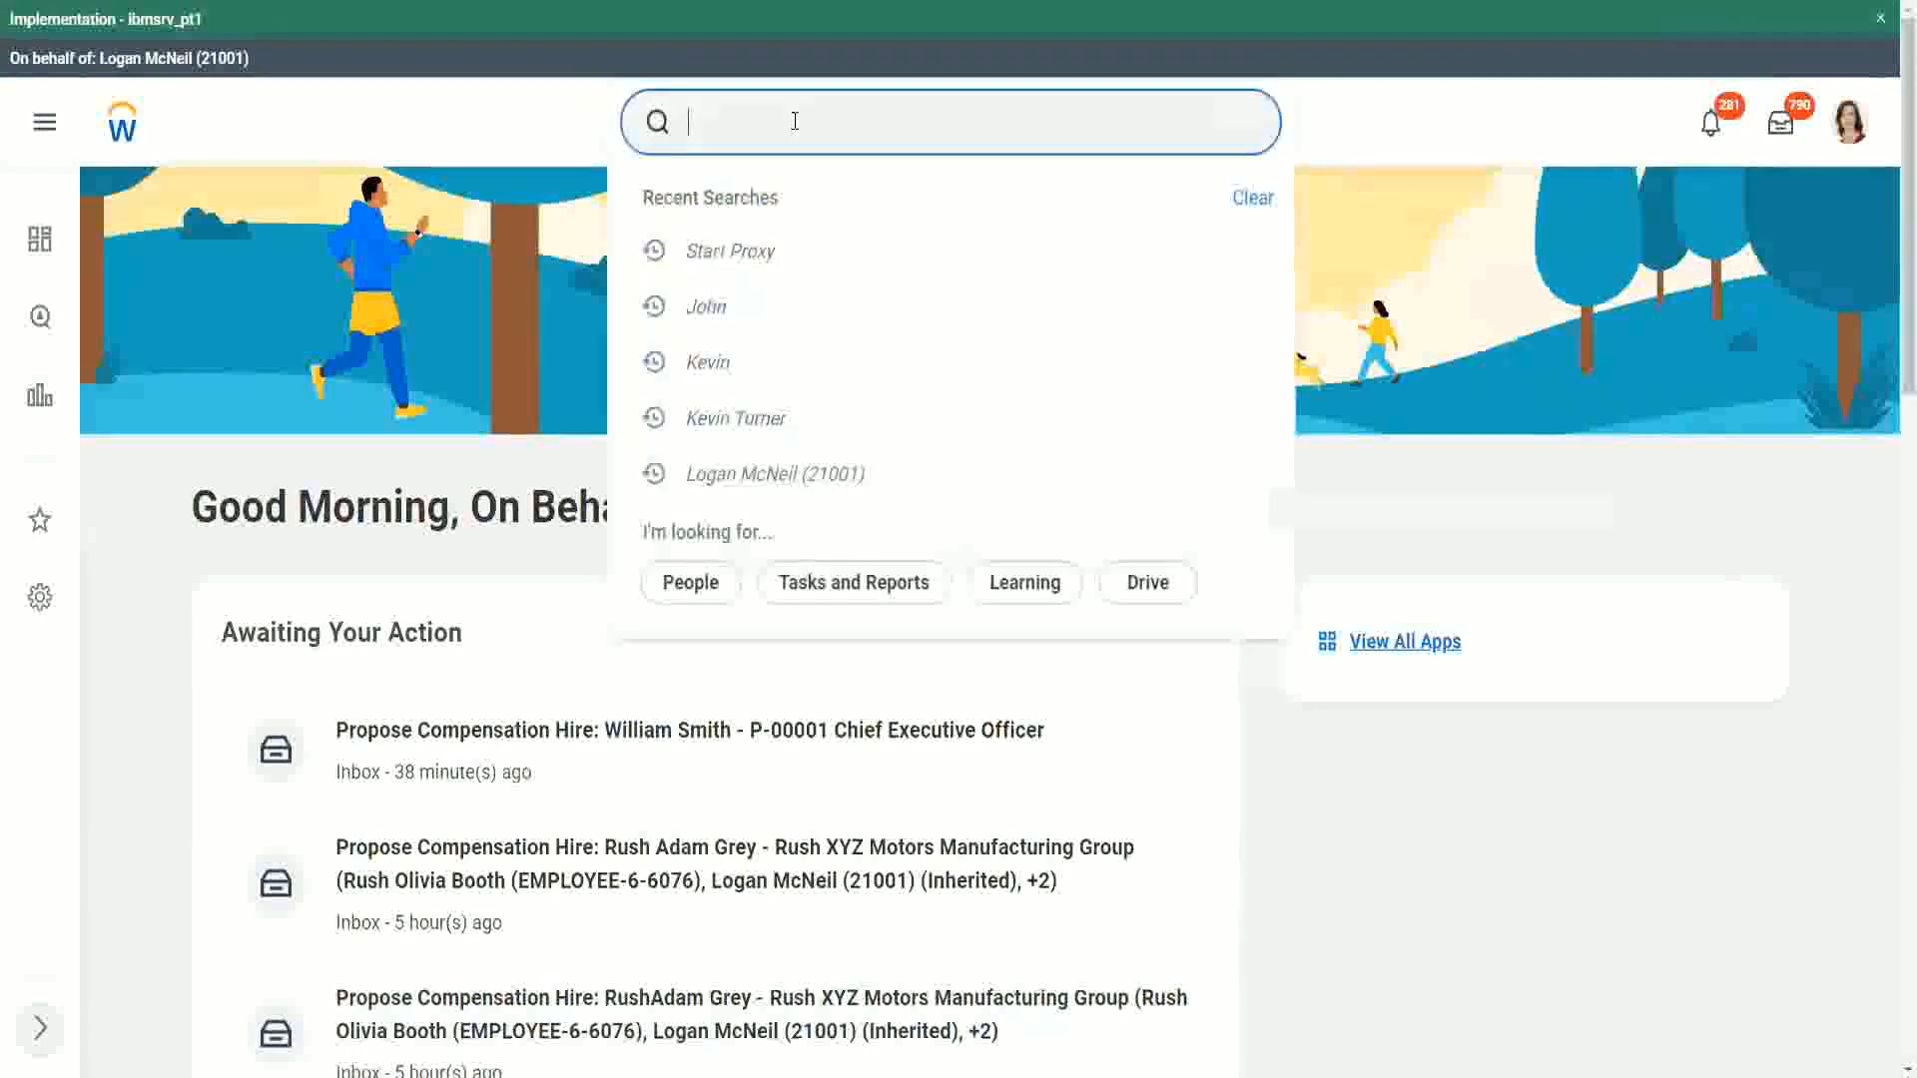
pyautogui.write('rd: ww')
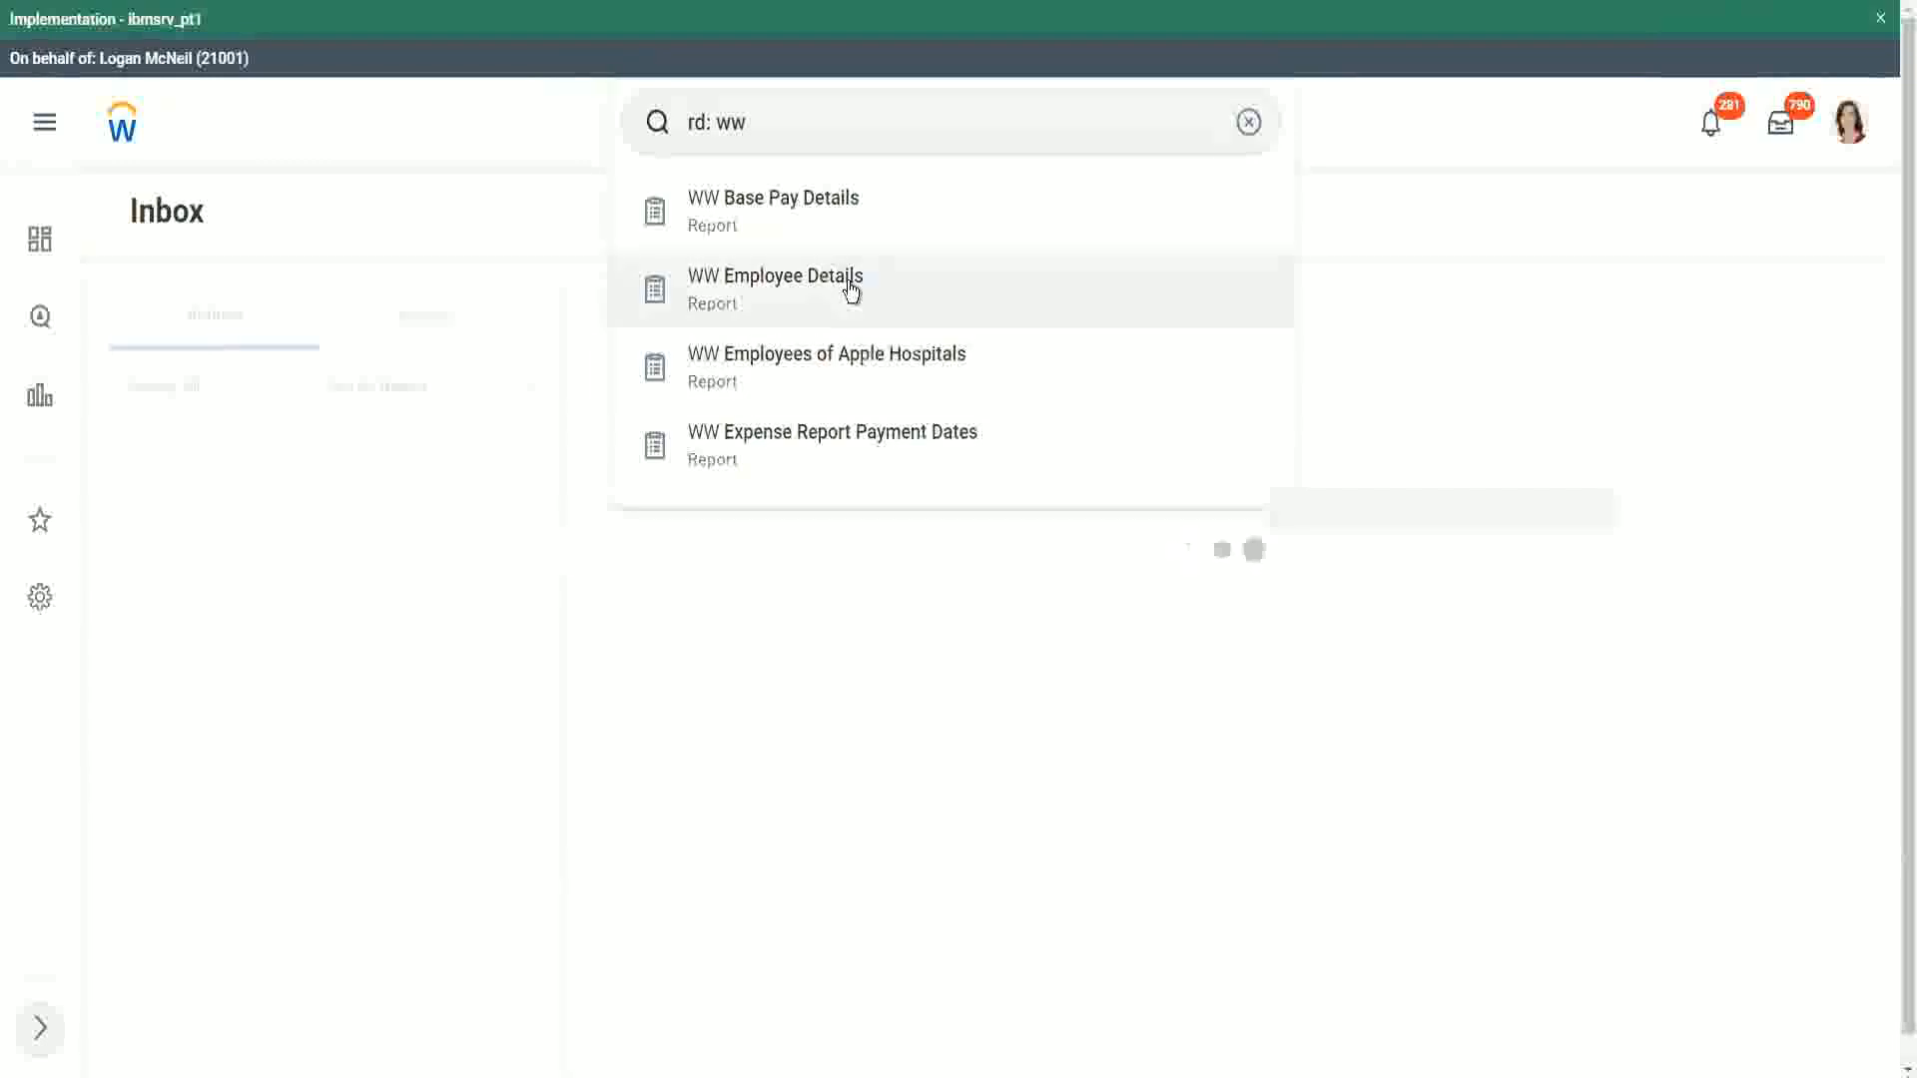
pyautogui.click(843, 208)
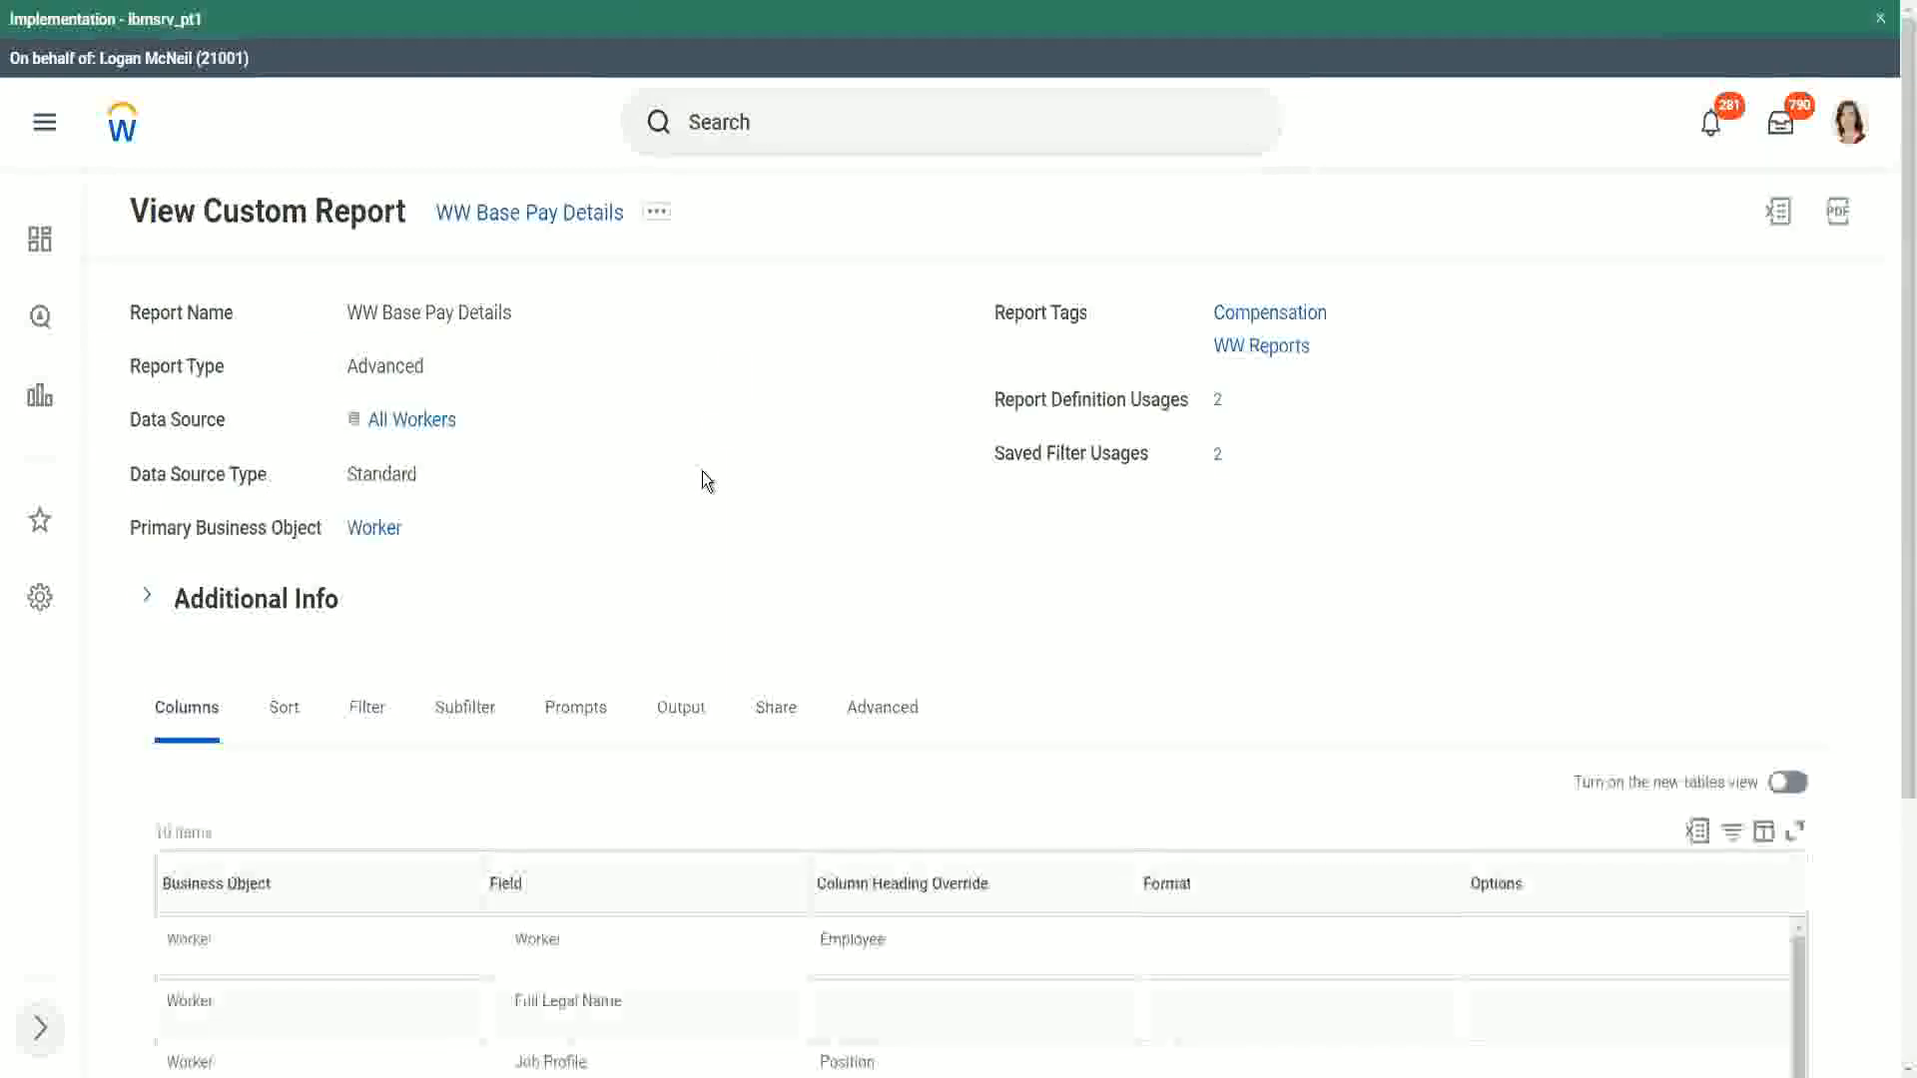
# Step: Review the report definition's columns and run the report for hire dates 04/25/2021 to 04/24/2022
pyautogui.scroll(-6, 703, 472)
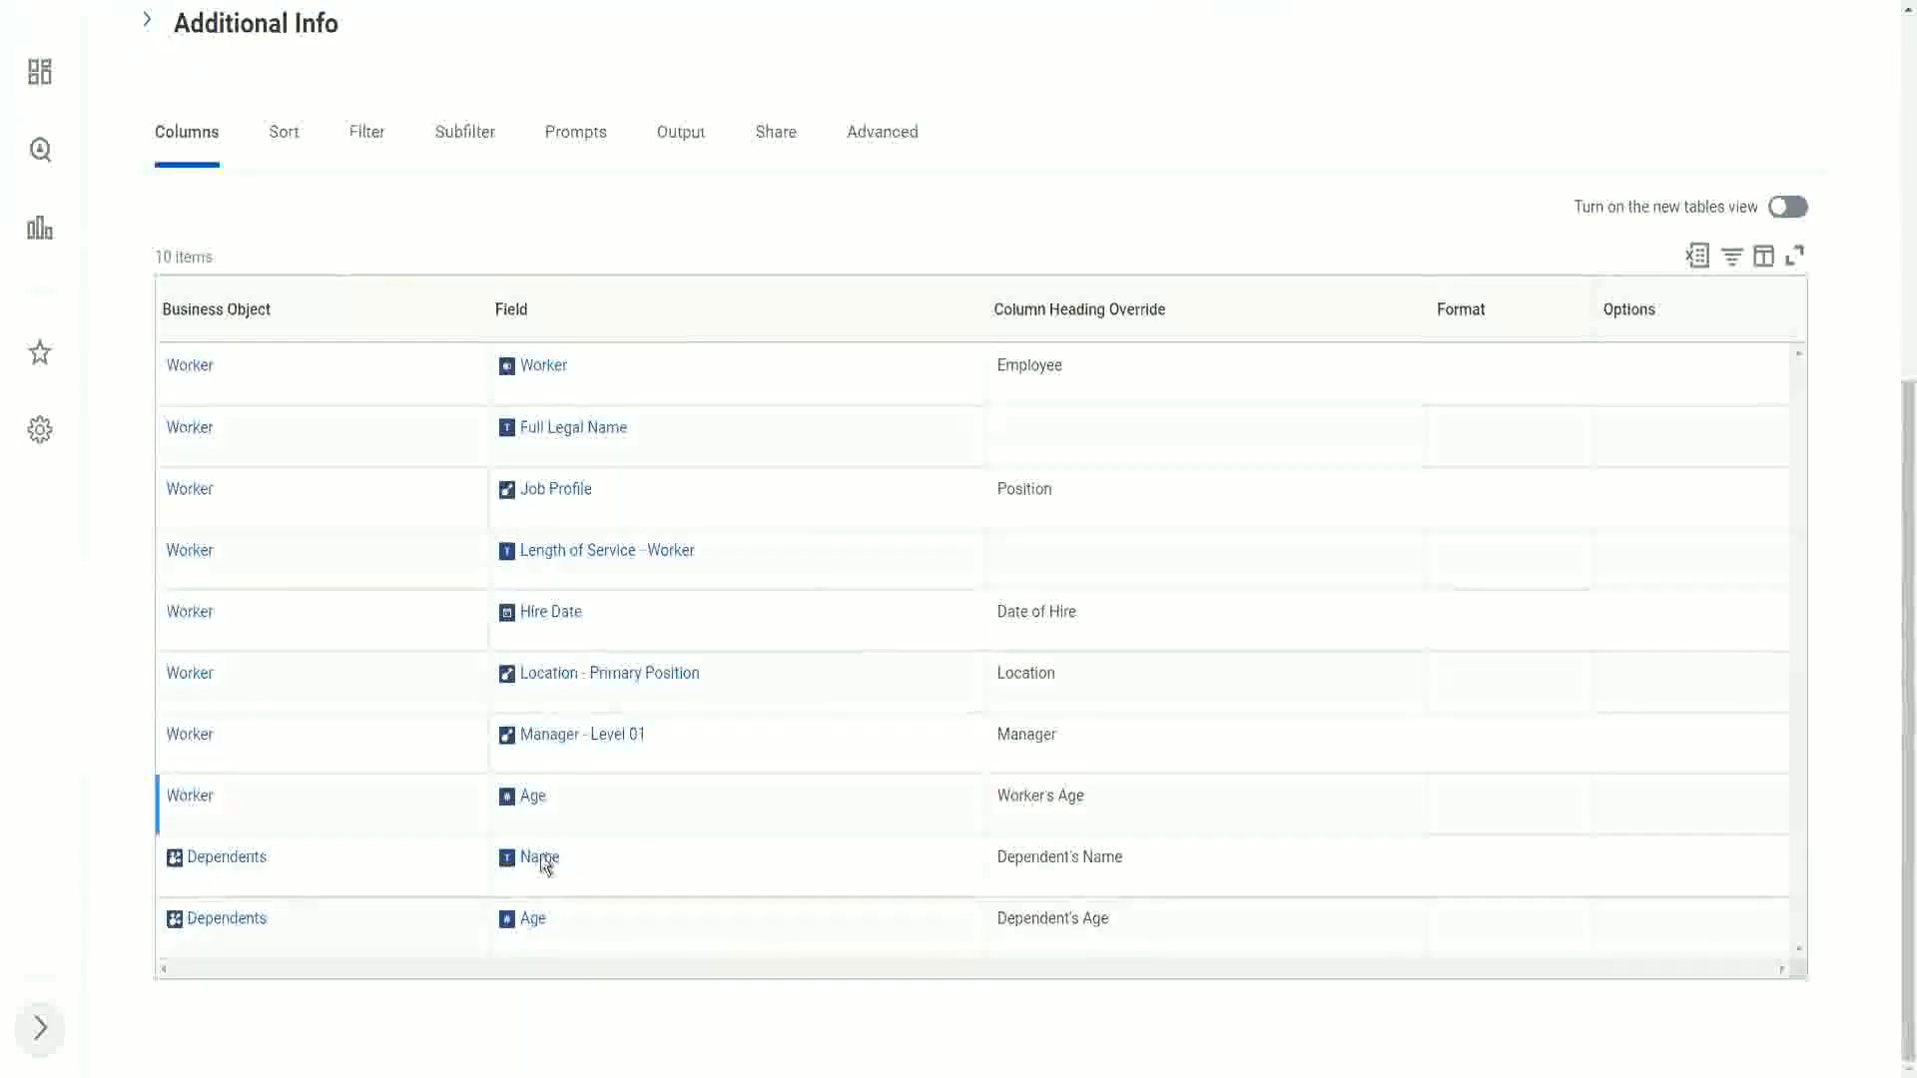
pyautogui.scroll(1, 792, 639)
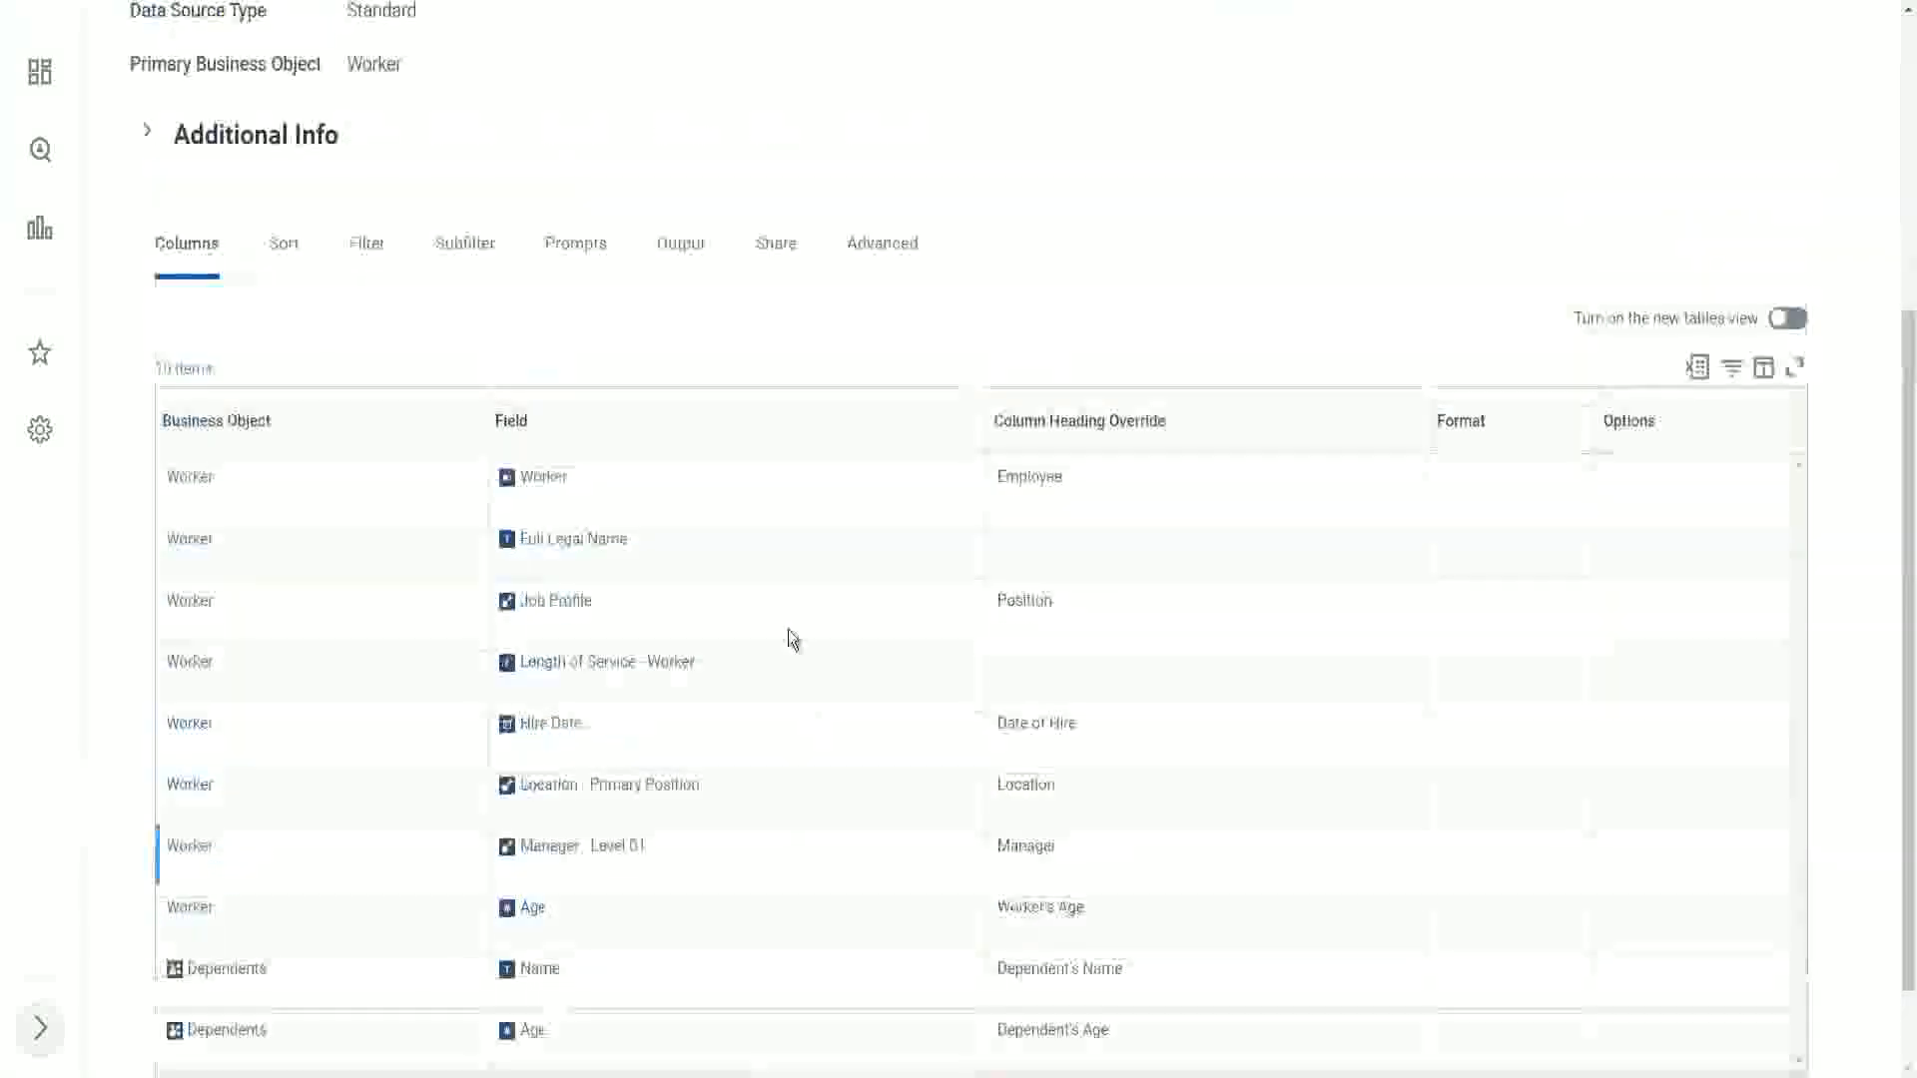
pyautogui.scroll(4, 792, 639)
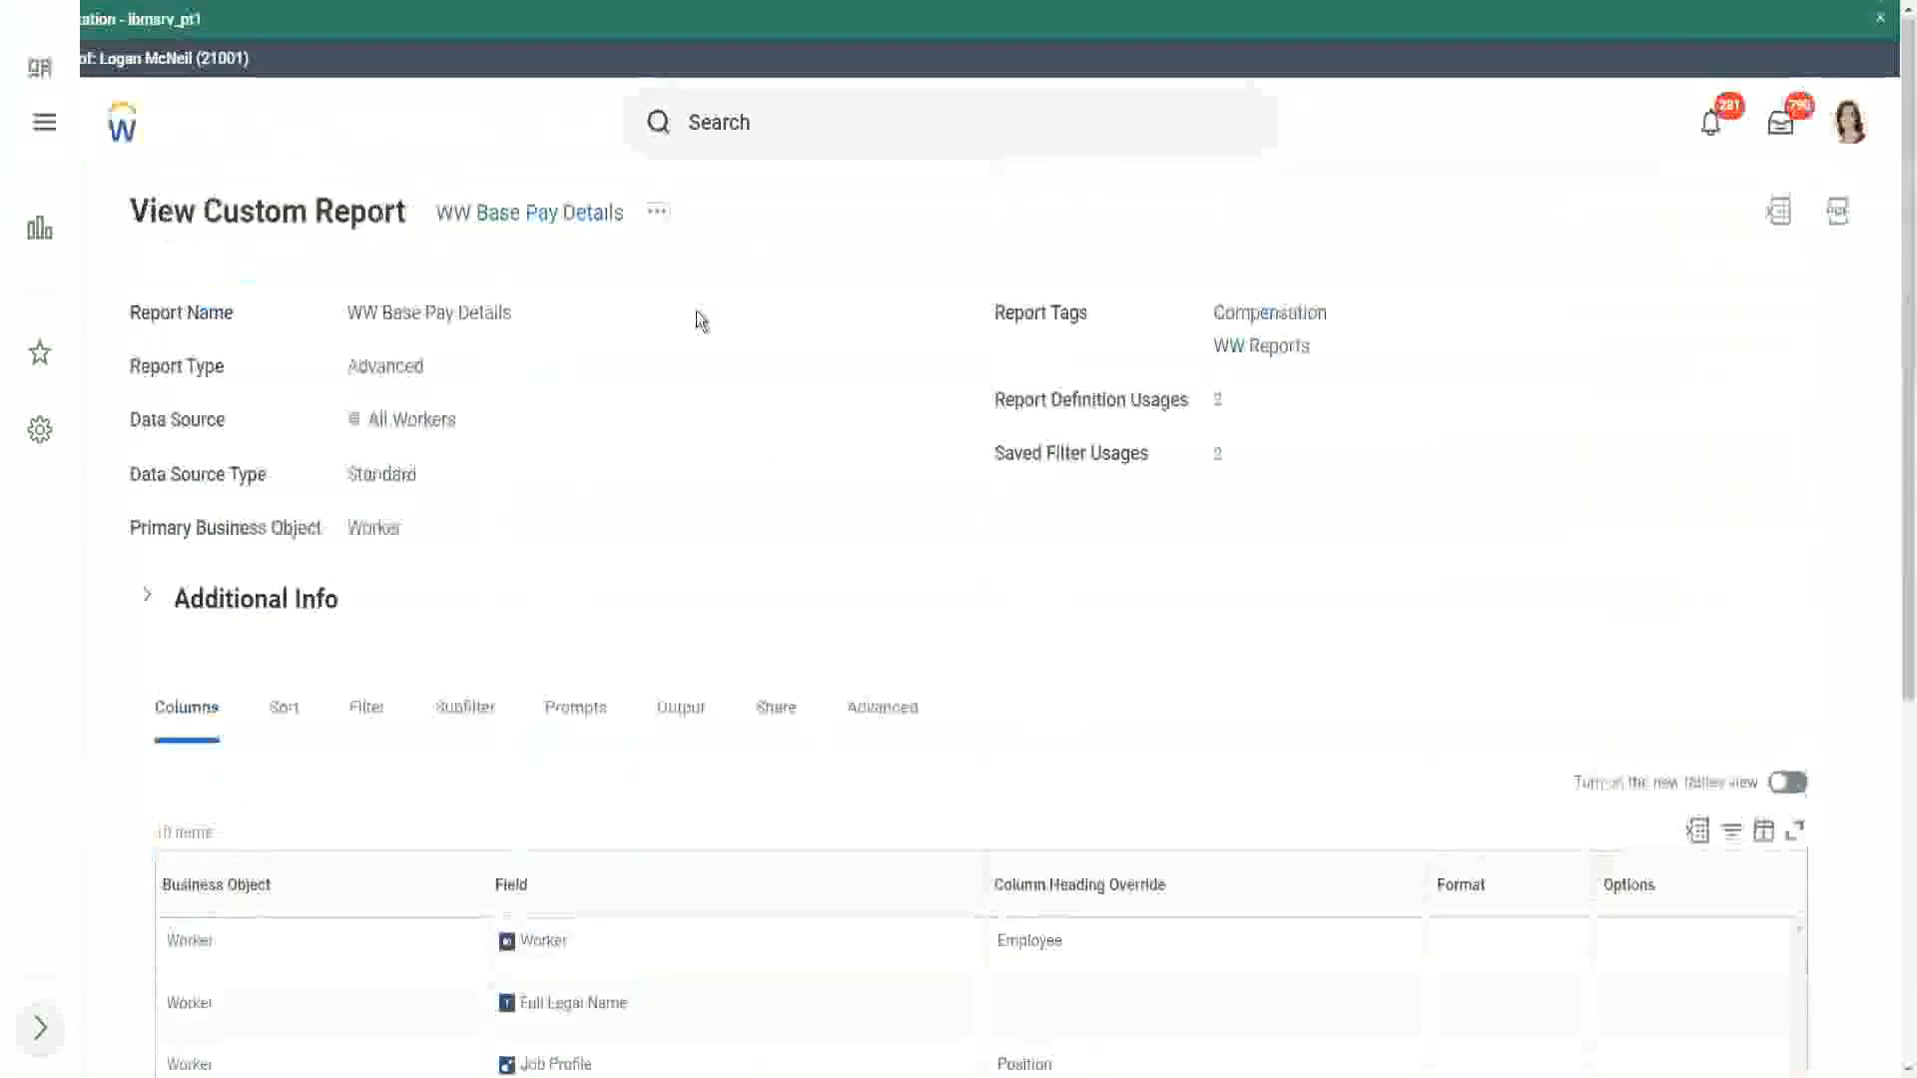
pyautogui.click(659, 213)
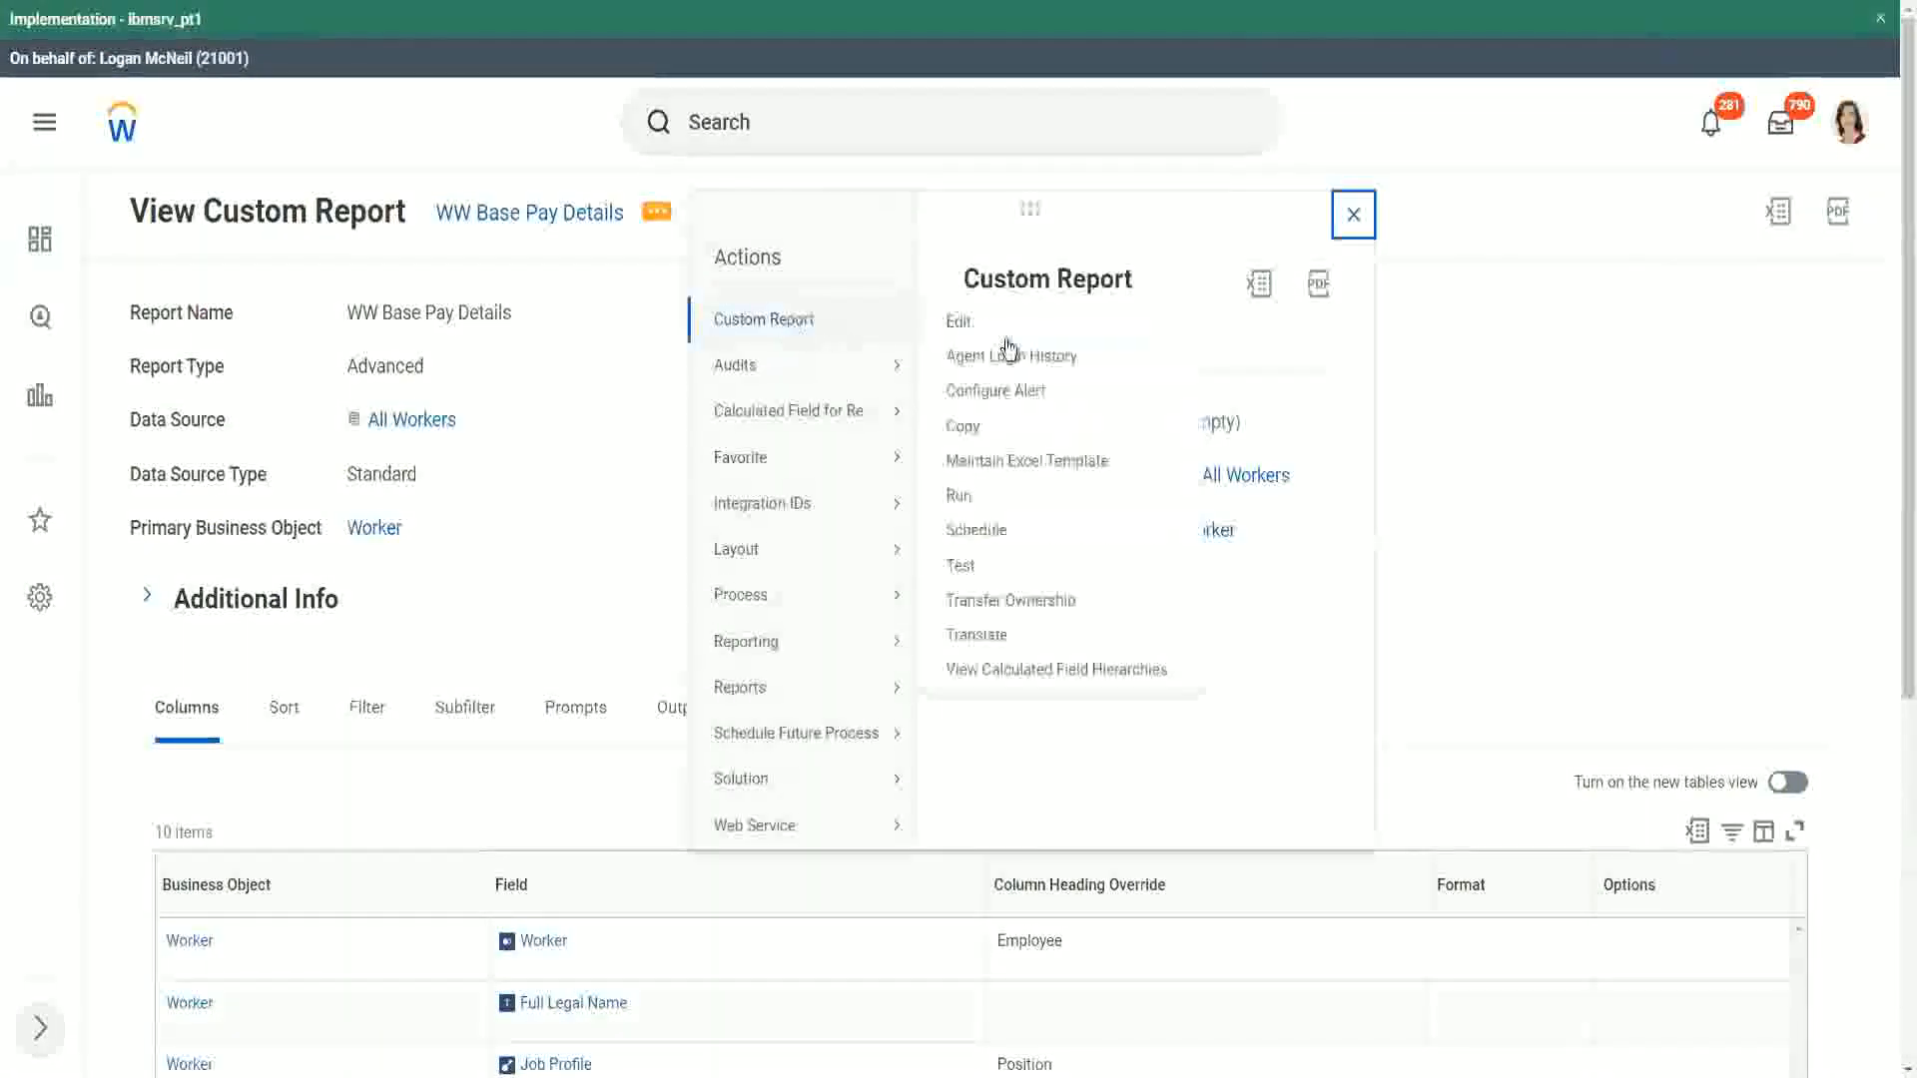
pyautogui.click(960, 499)
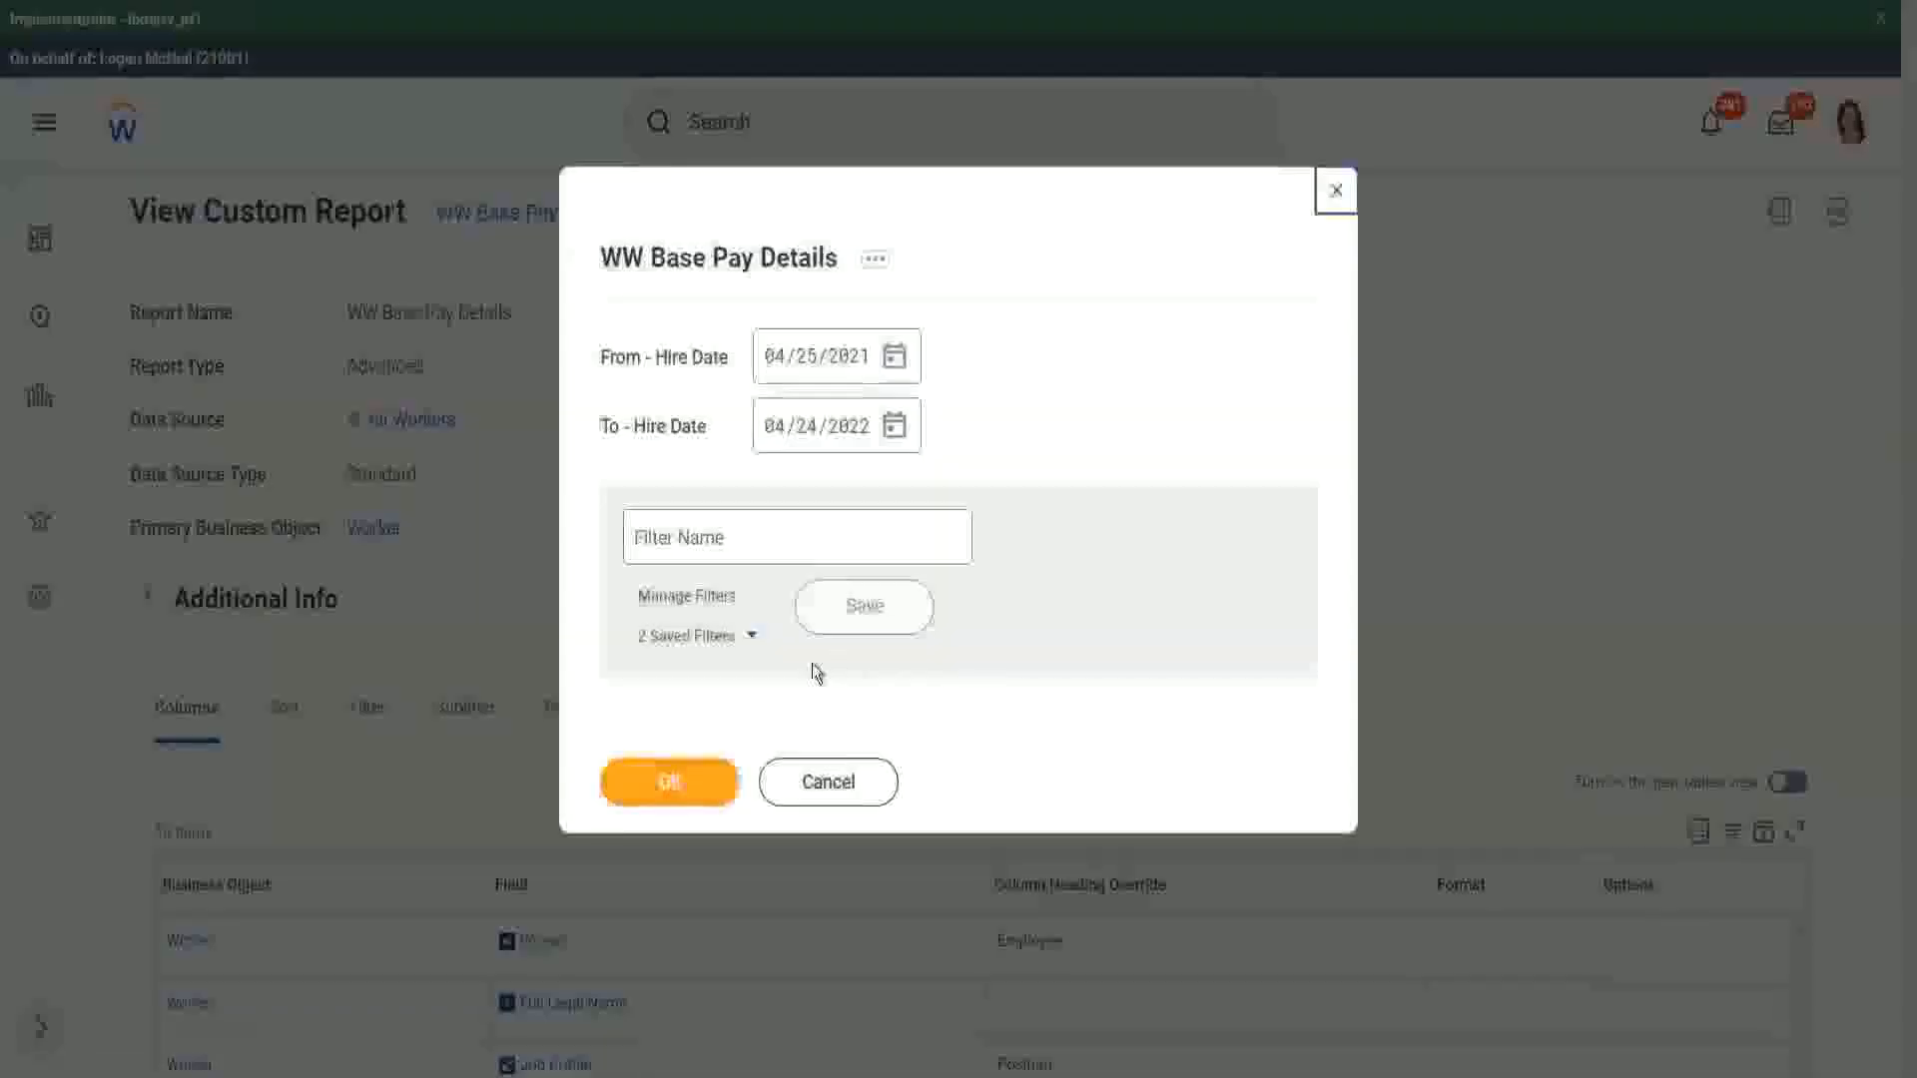
pyautogui.click(754, 640)
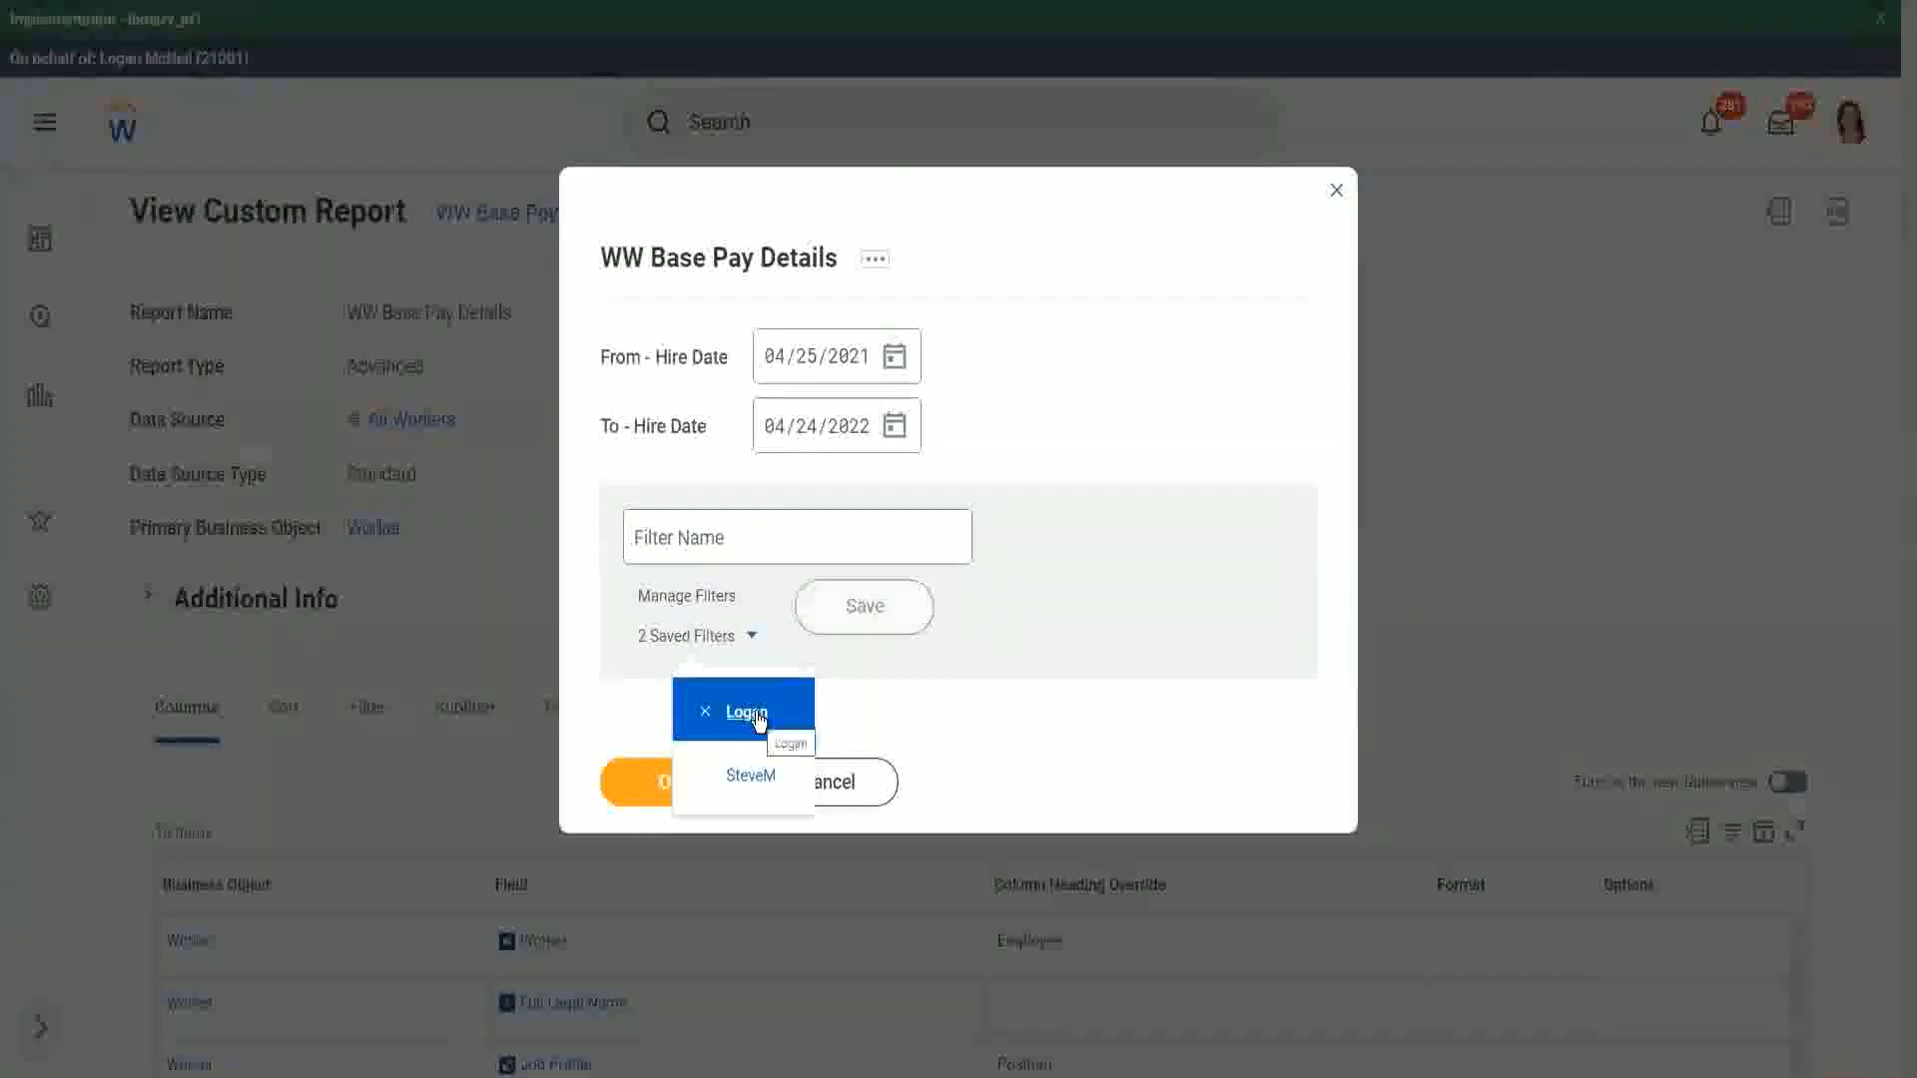
pyautogui.click(1093, 327)
pyautogui.click(689, 789)
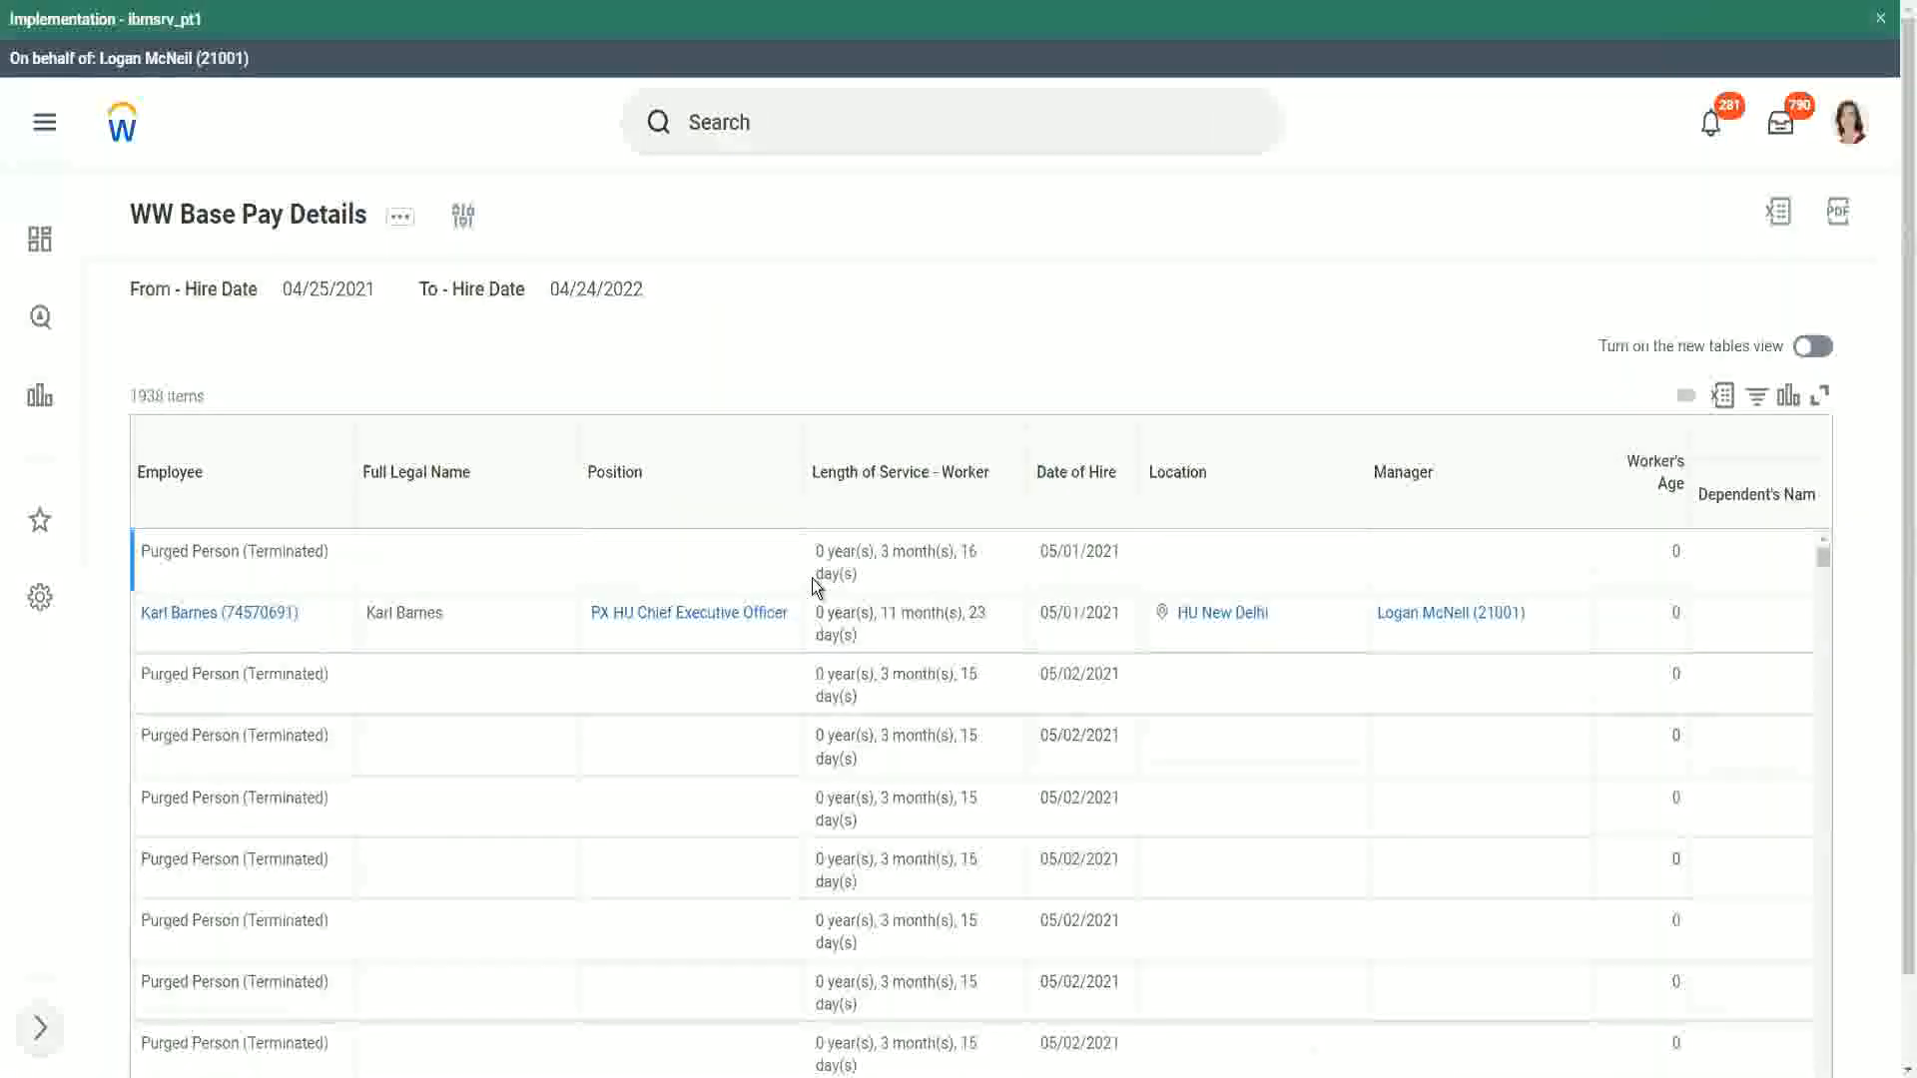
# Step: Look through the report rows for workers with entries in the Dependent's Name and Dependent's Age columns
pyautogui.scroll(-3, 636, 599)
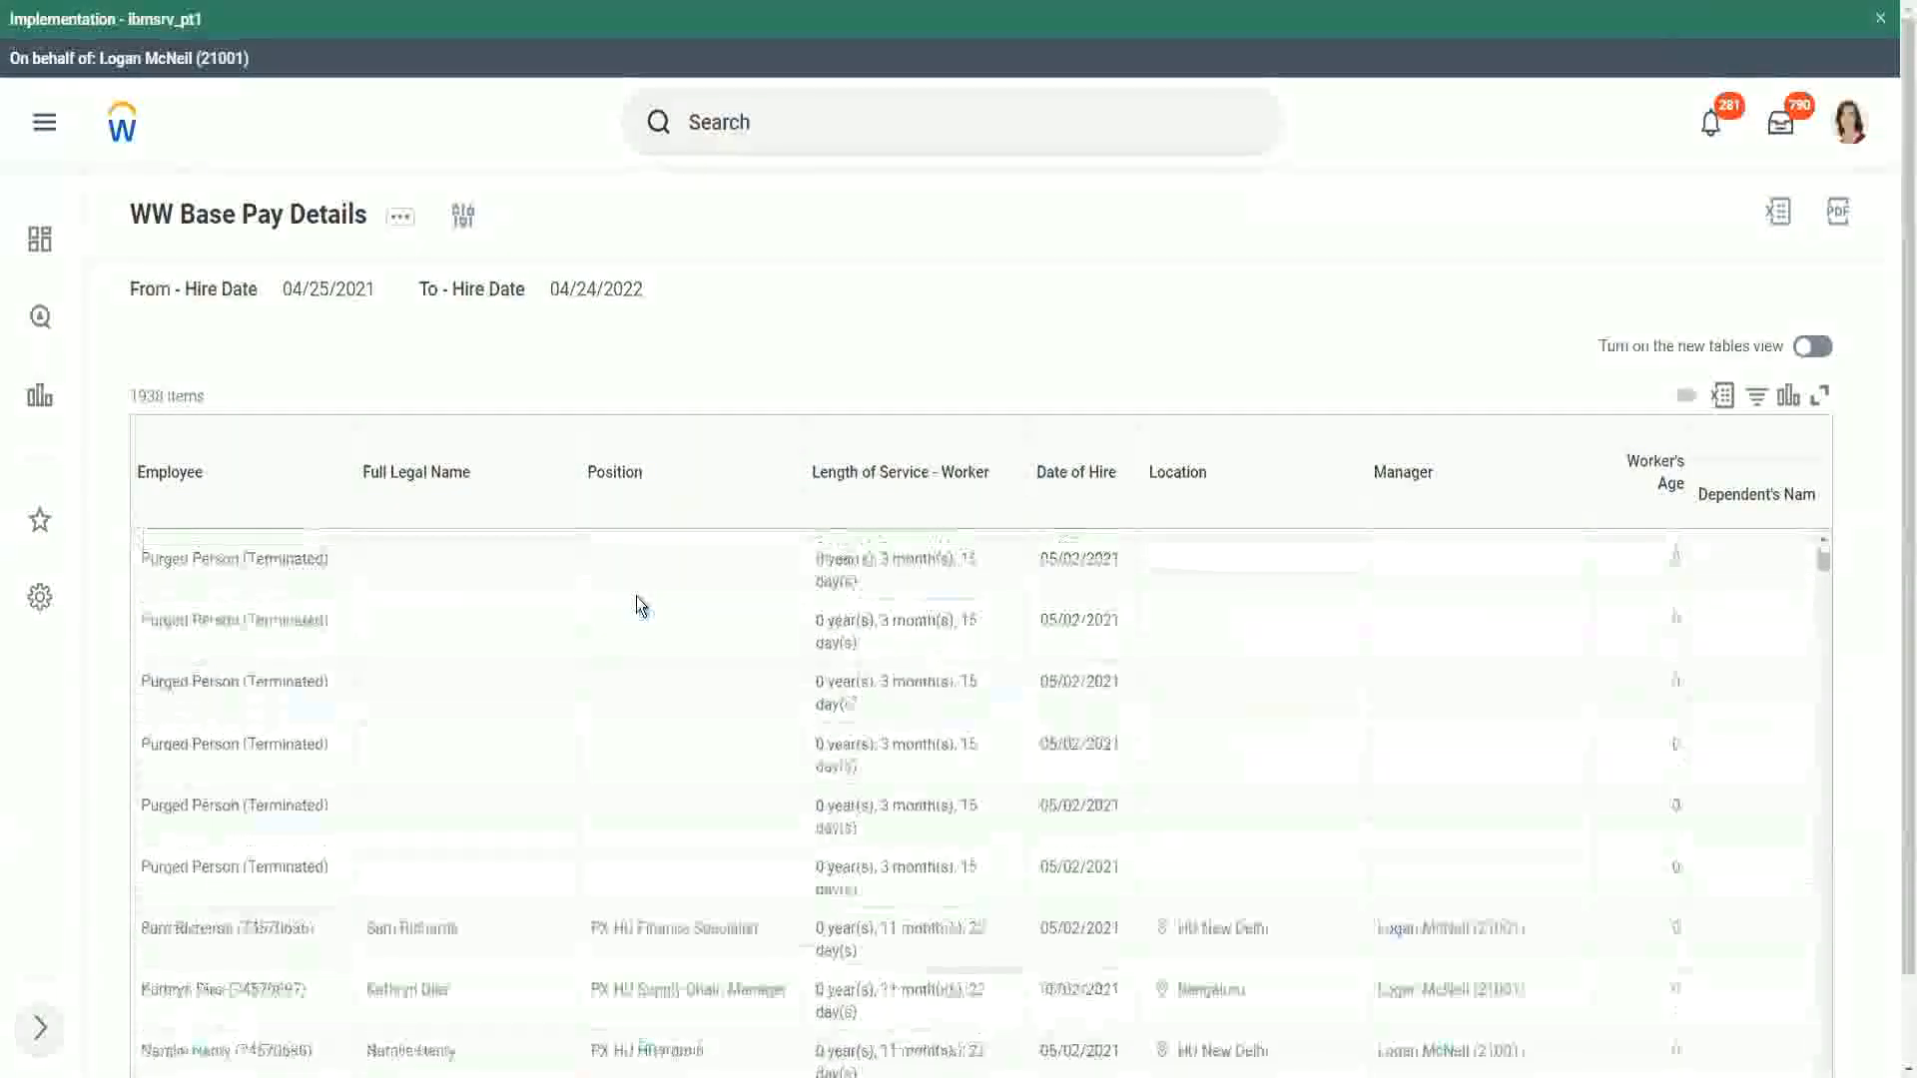
pyautogui.scroll(-5, 637, 604)
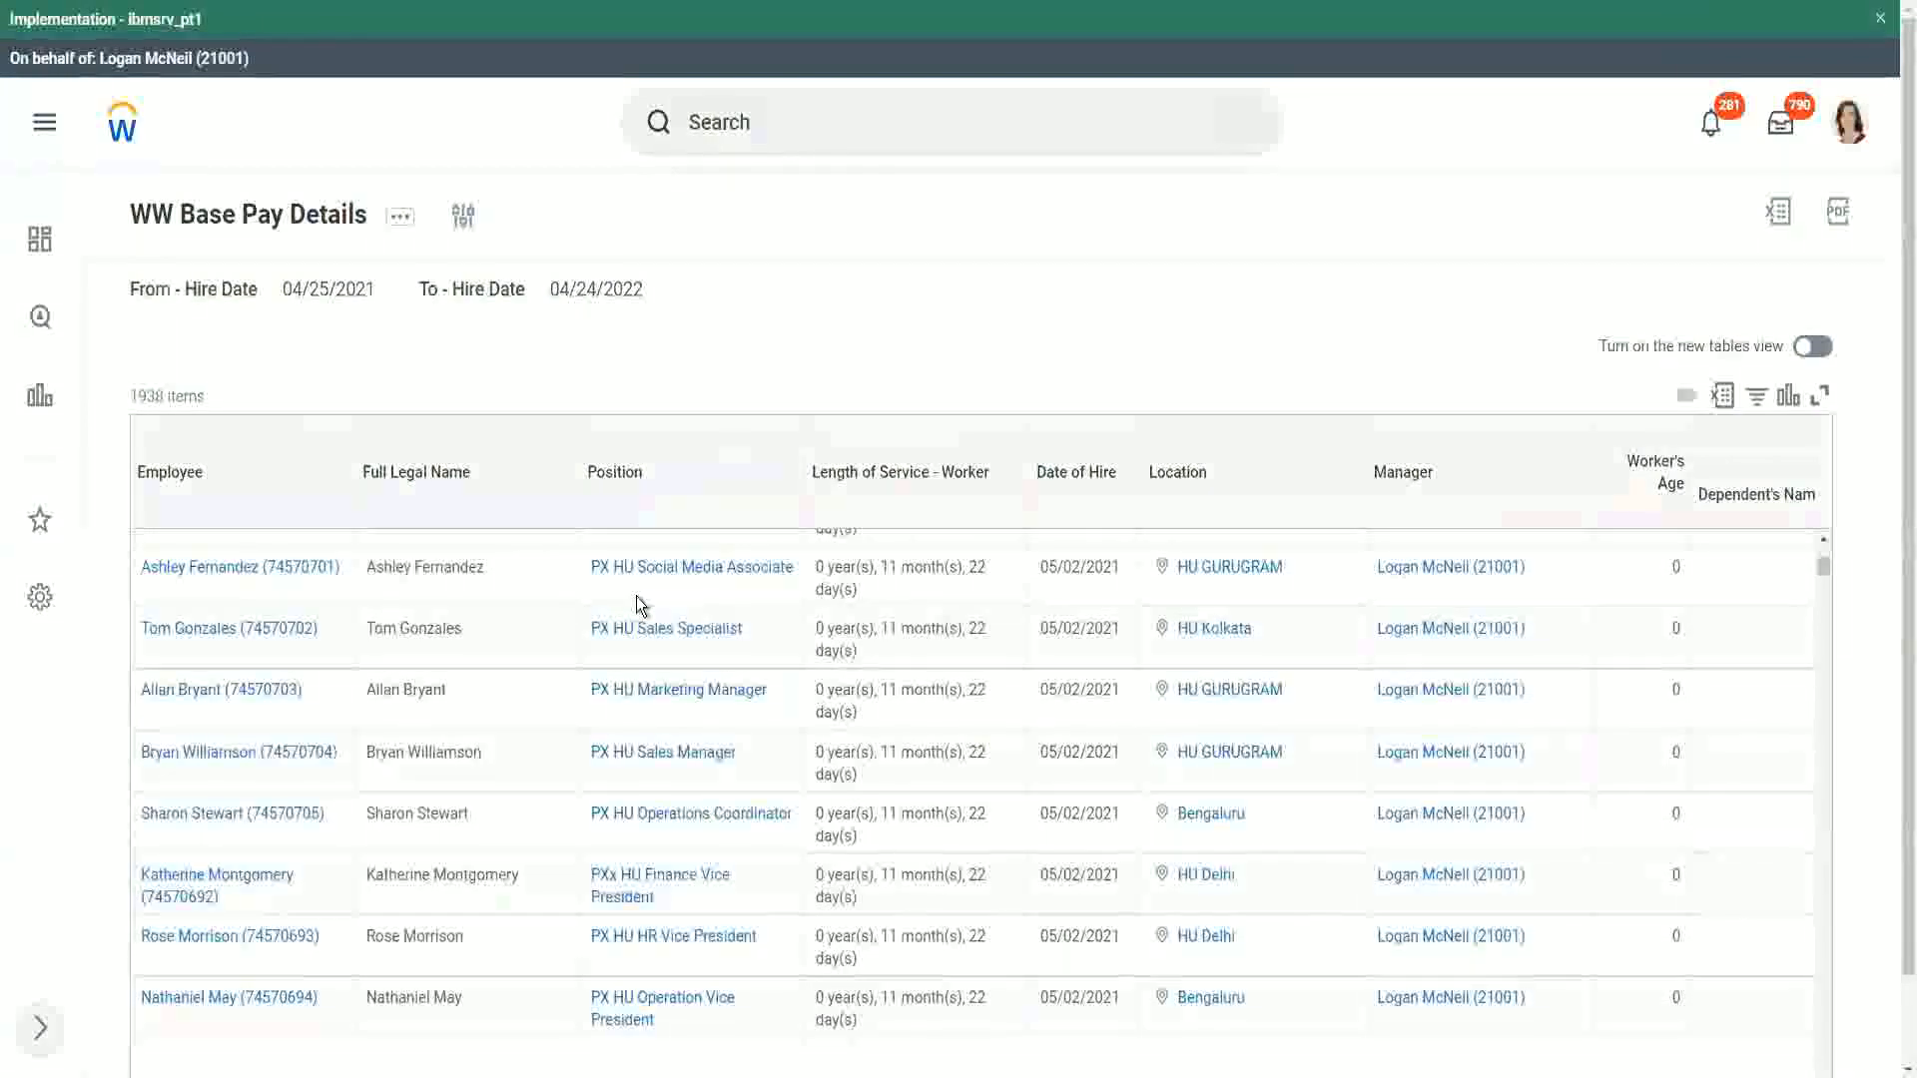
pyautogui.scroll(-2, 637, 599)
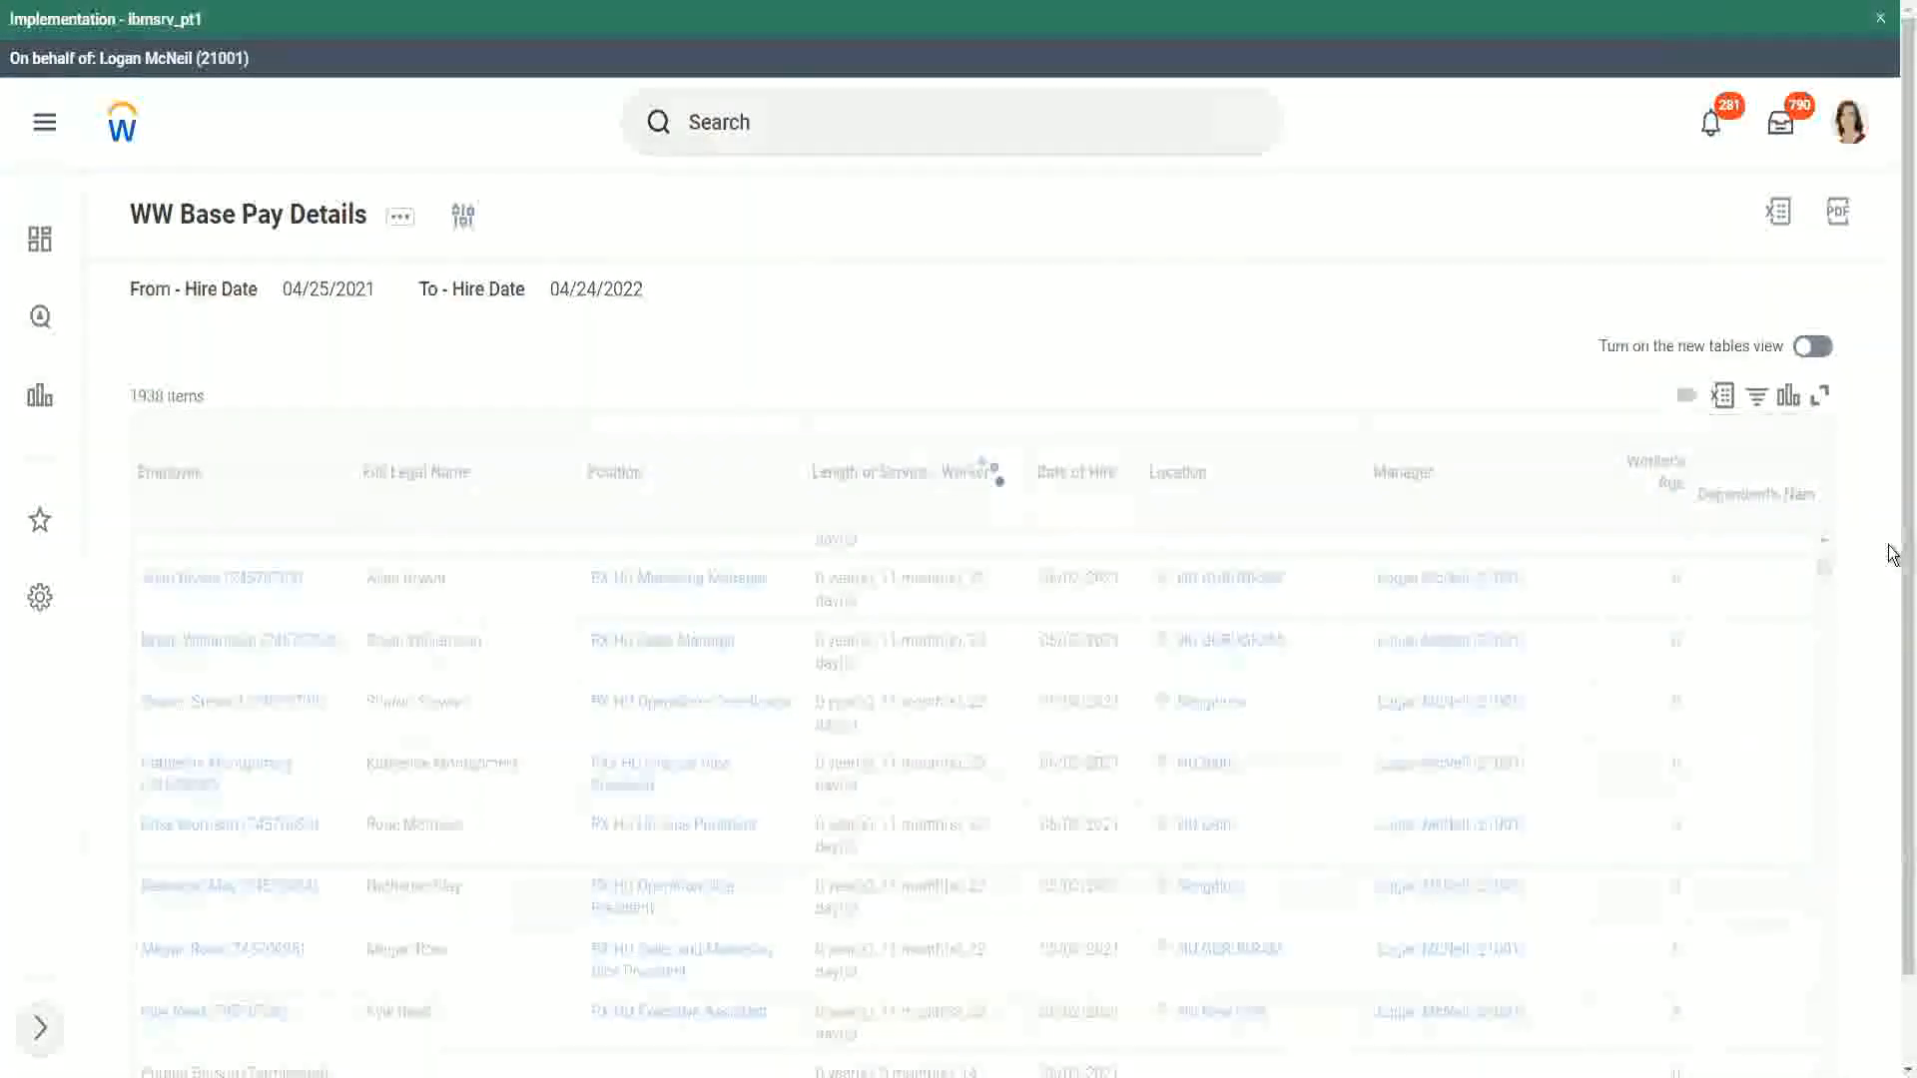
pyautogui.moveTo(1902, 552); pyautogui.dragTo(1903, 903)
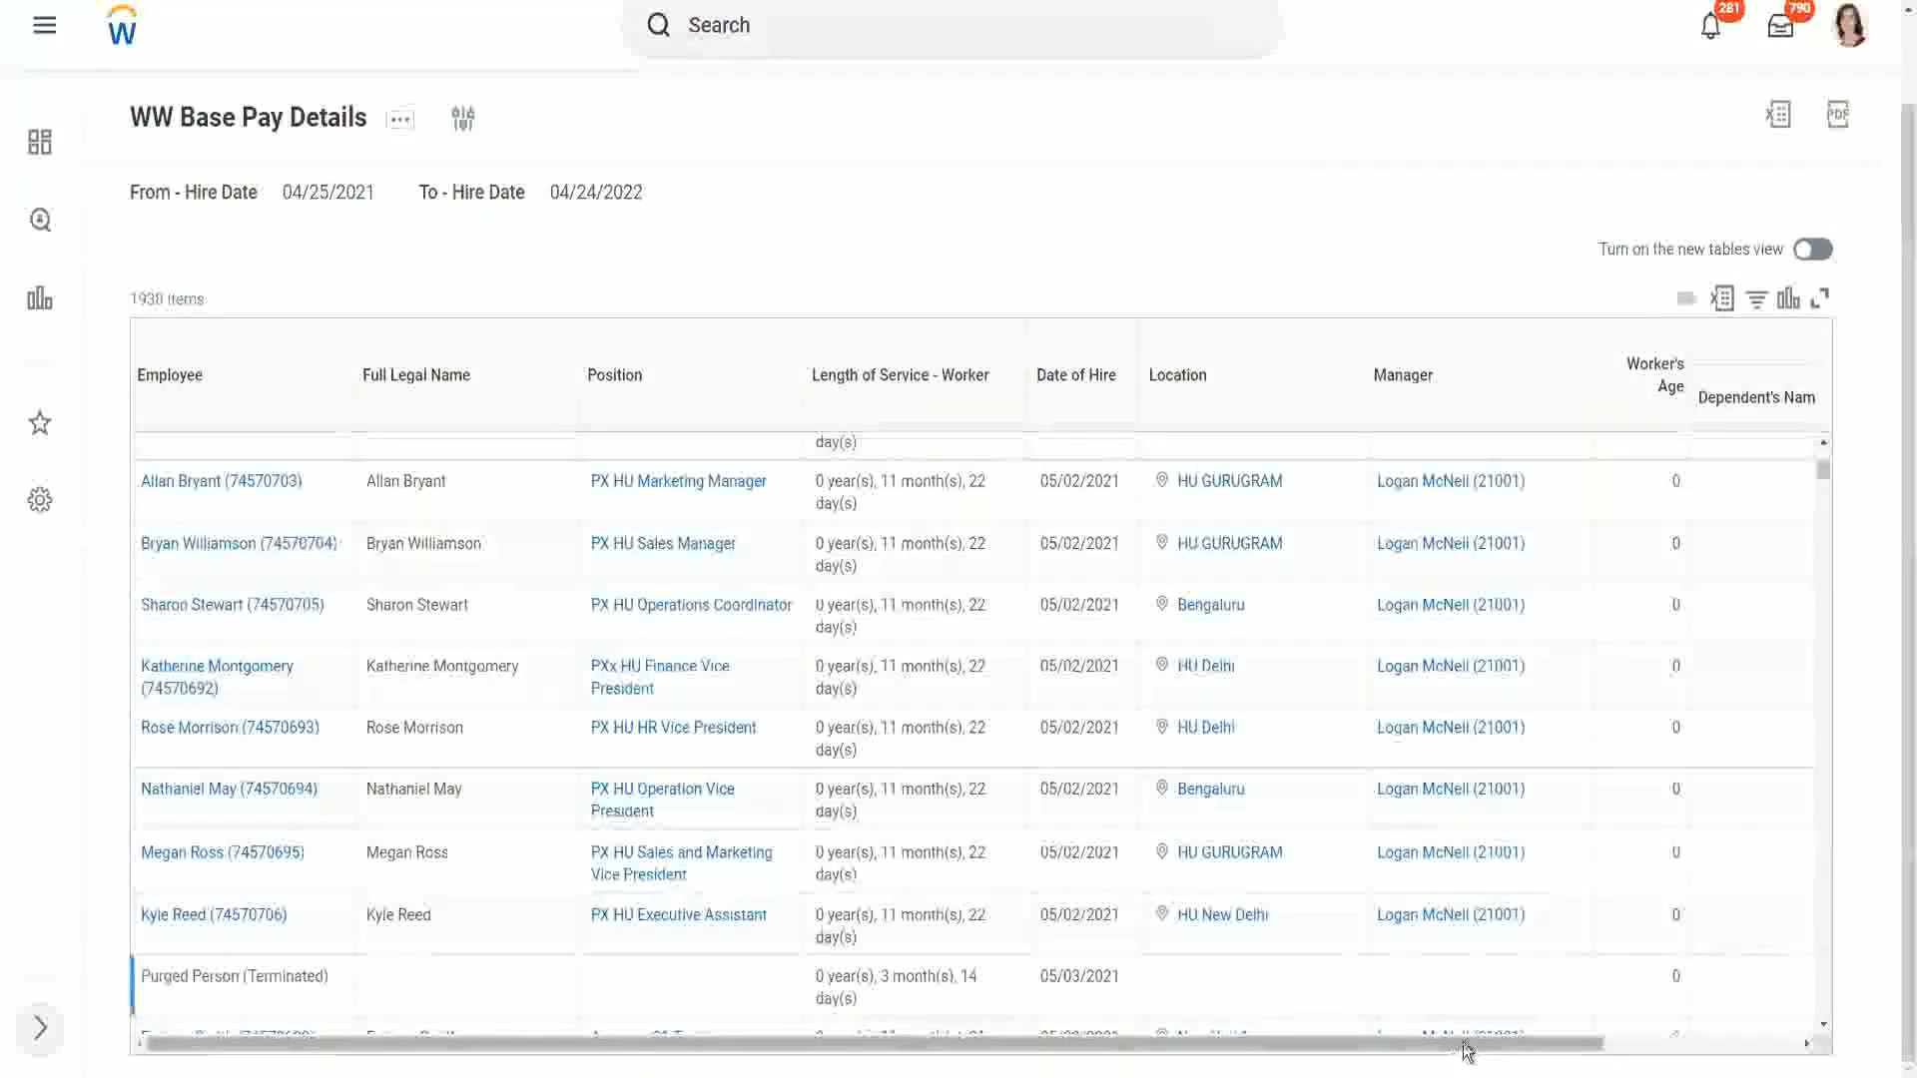
pyautogui.moveTo(1459, 1044); pyautogui.dragTo(1652, 998)
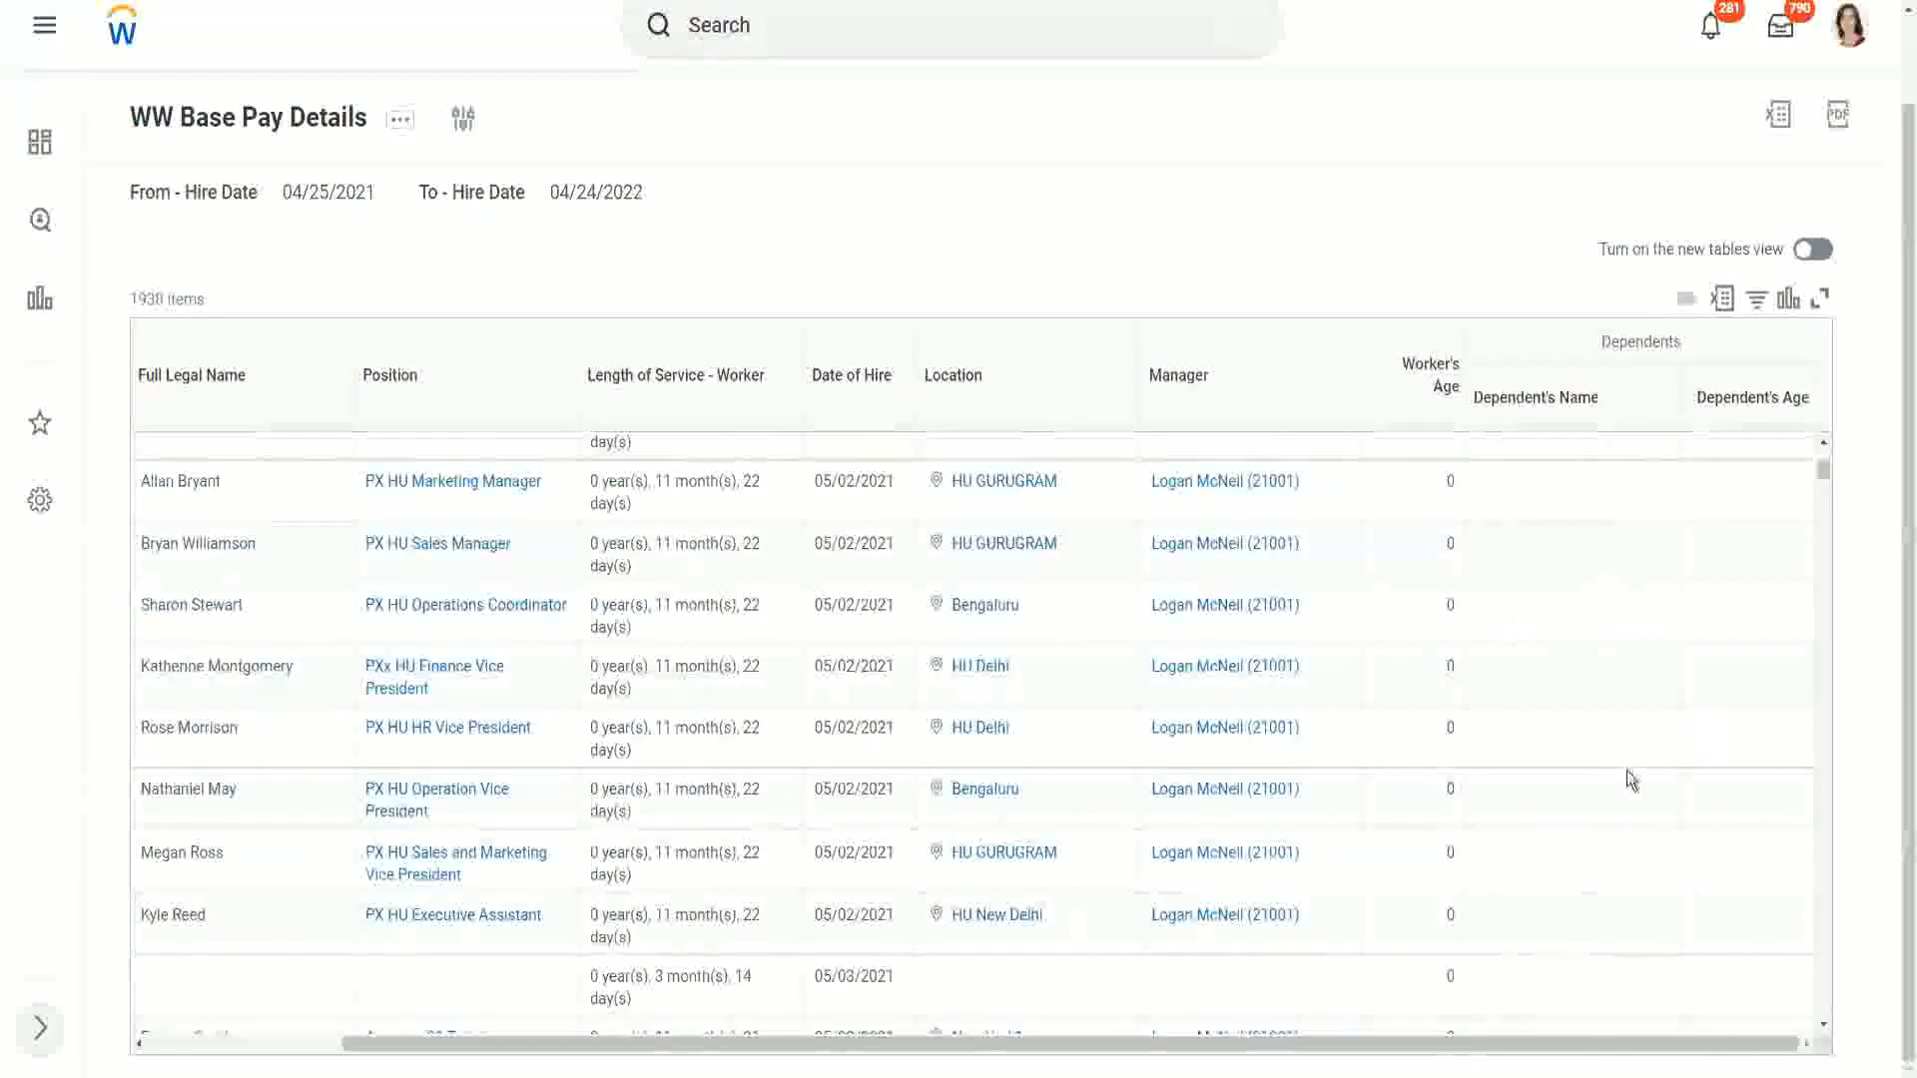
pyautogui.scroll(-1, 1699, 685)
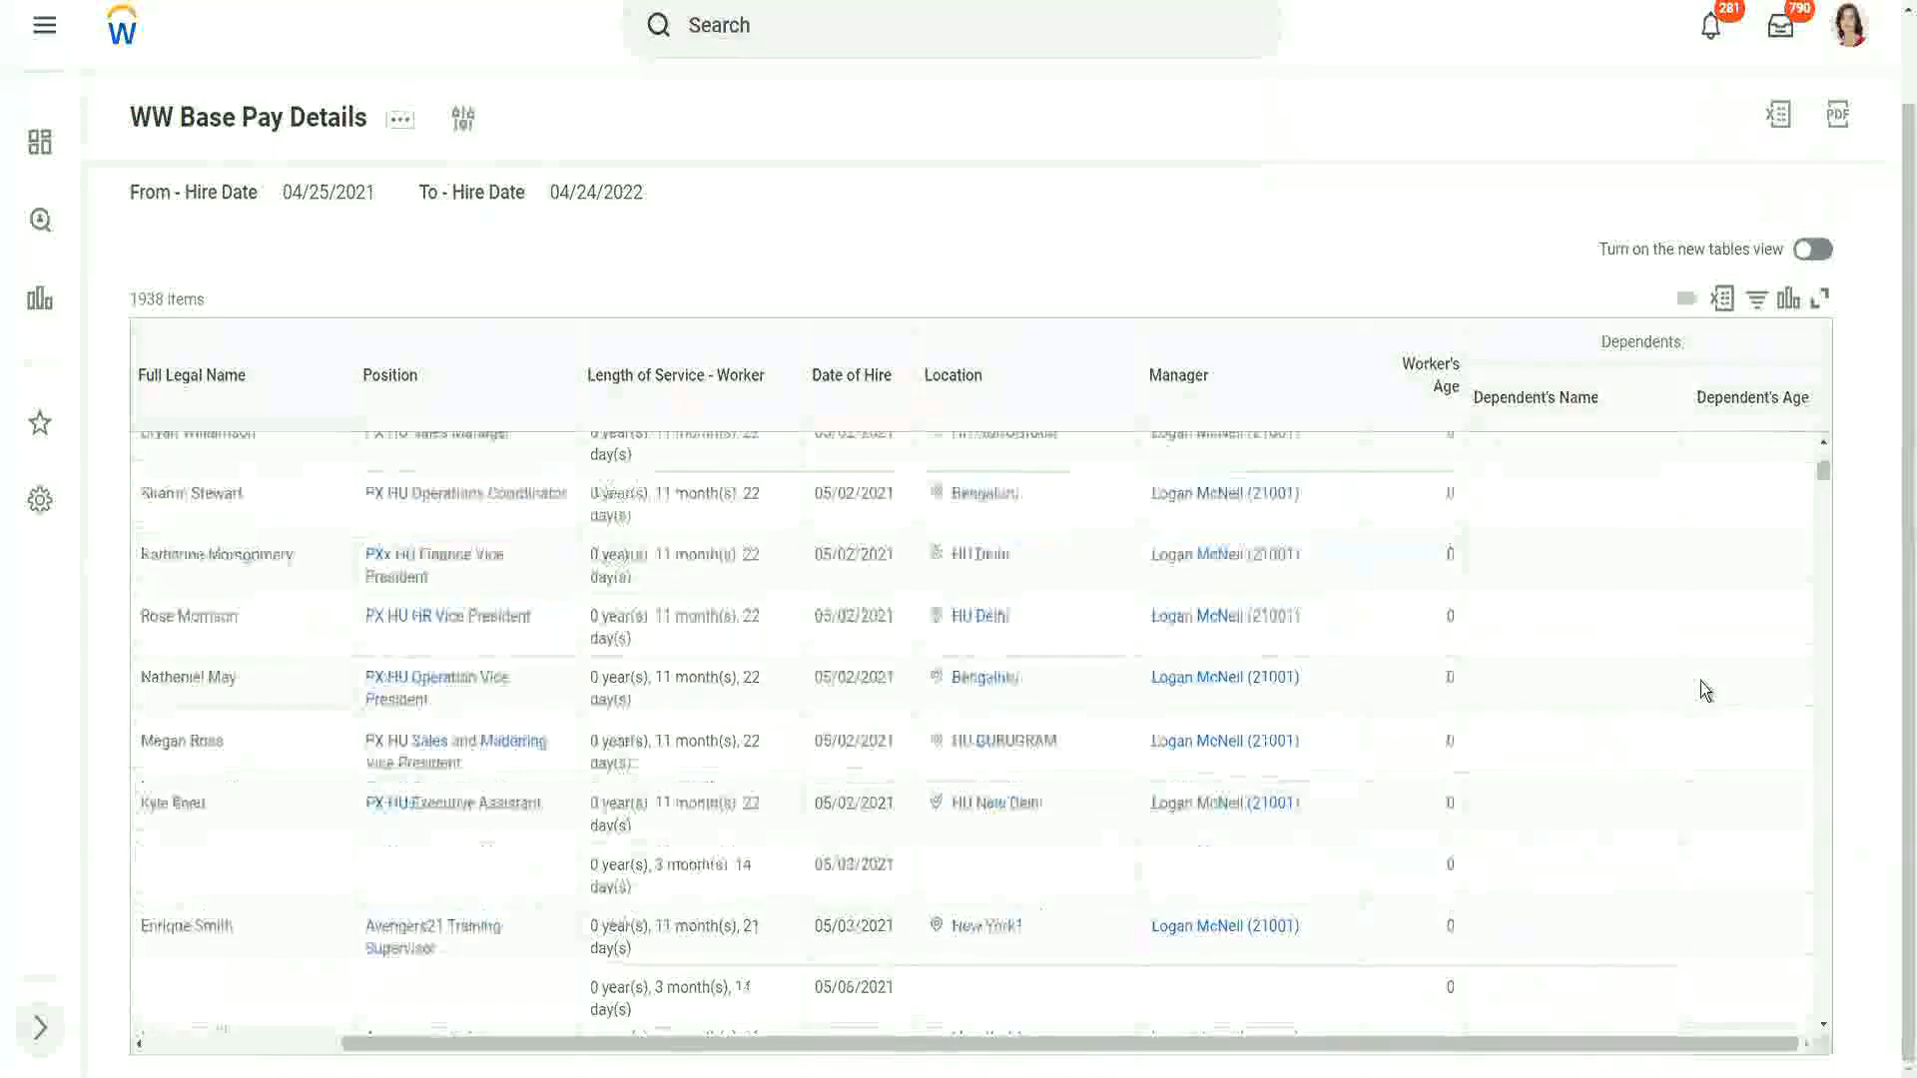
pyautogui.scroll(-5, 1699, 680)
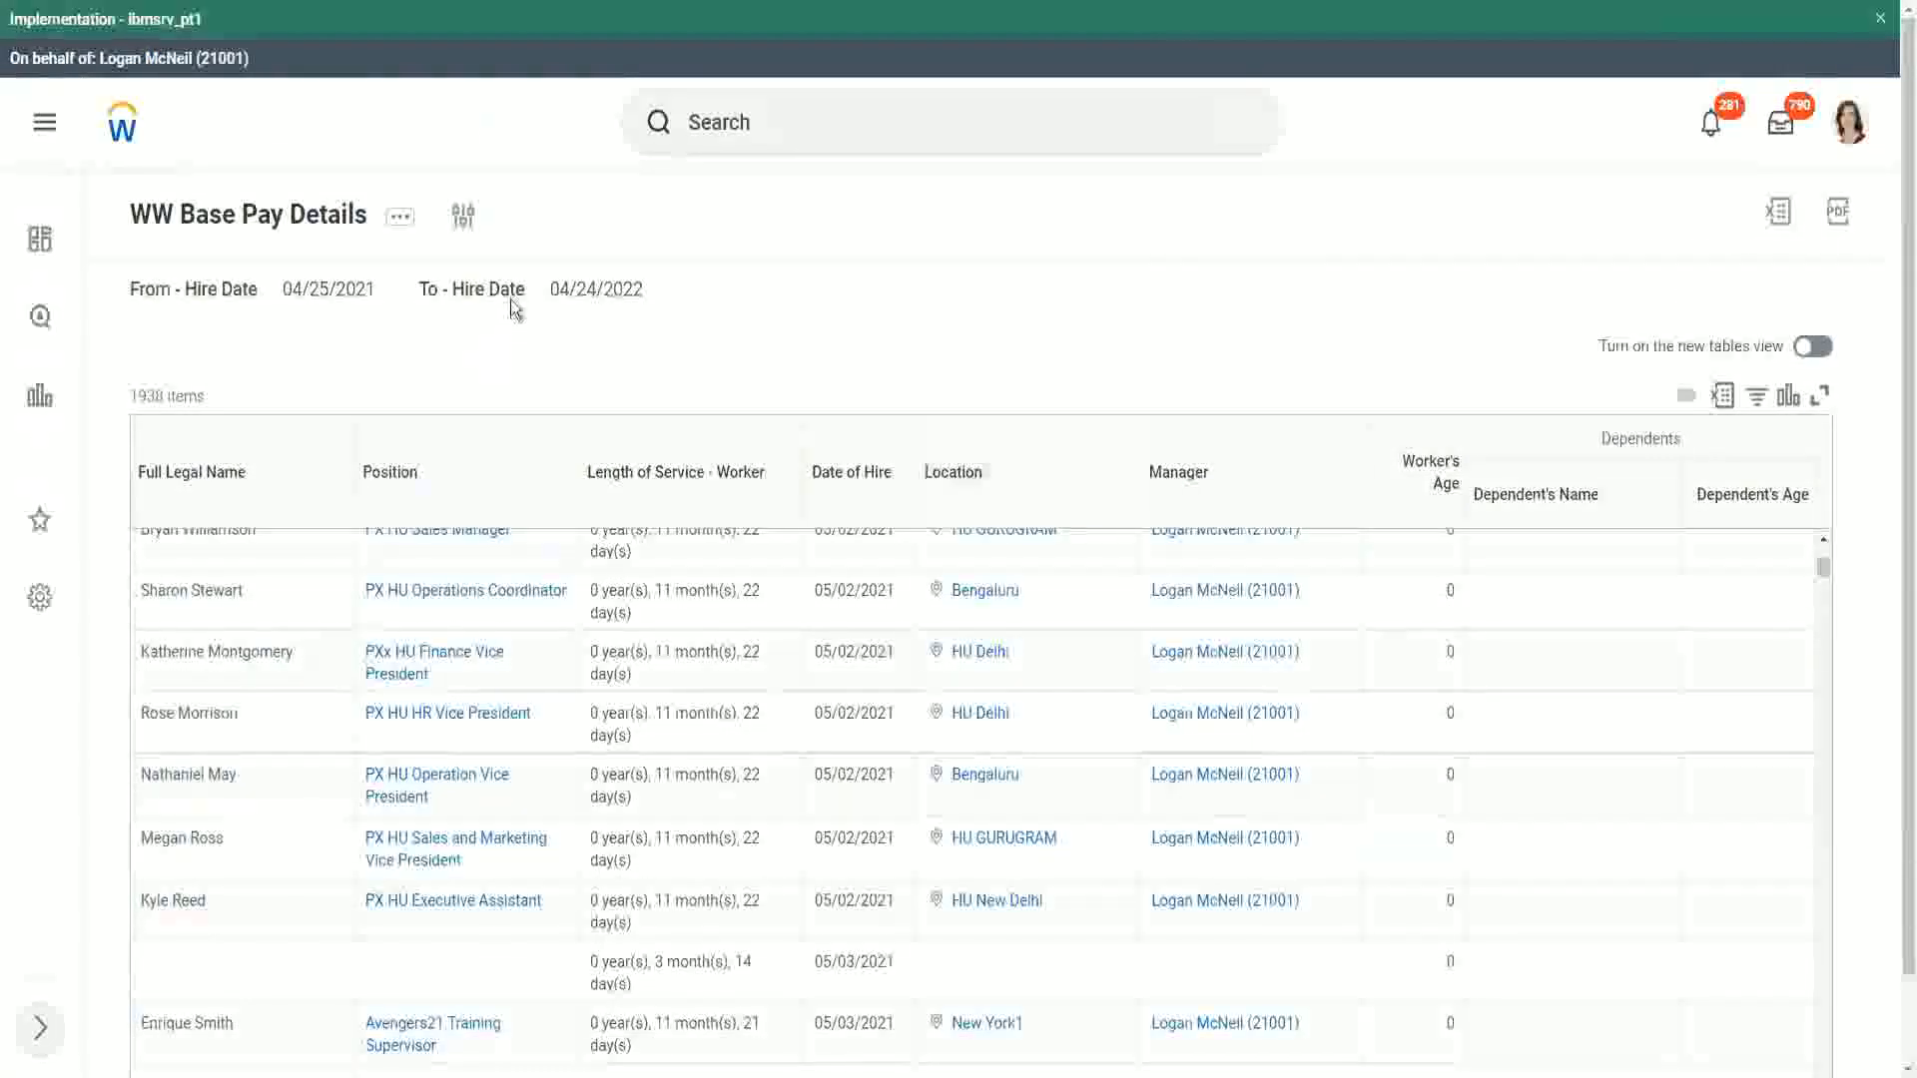
# Step: Rerun the report with From - Hire Date 01/01/2000 and To - Hire Date 12/31/2000
pyautogui.click(464, 220)
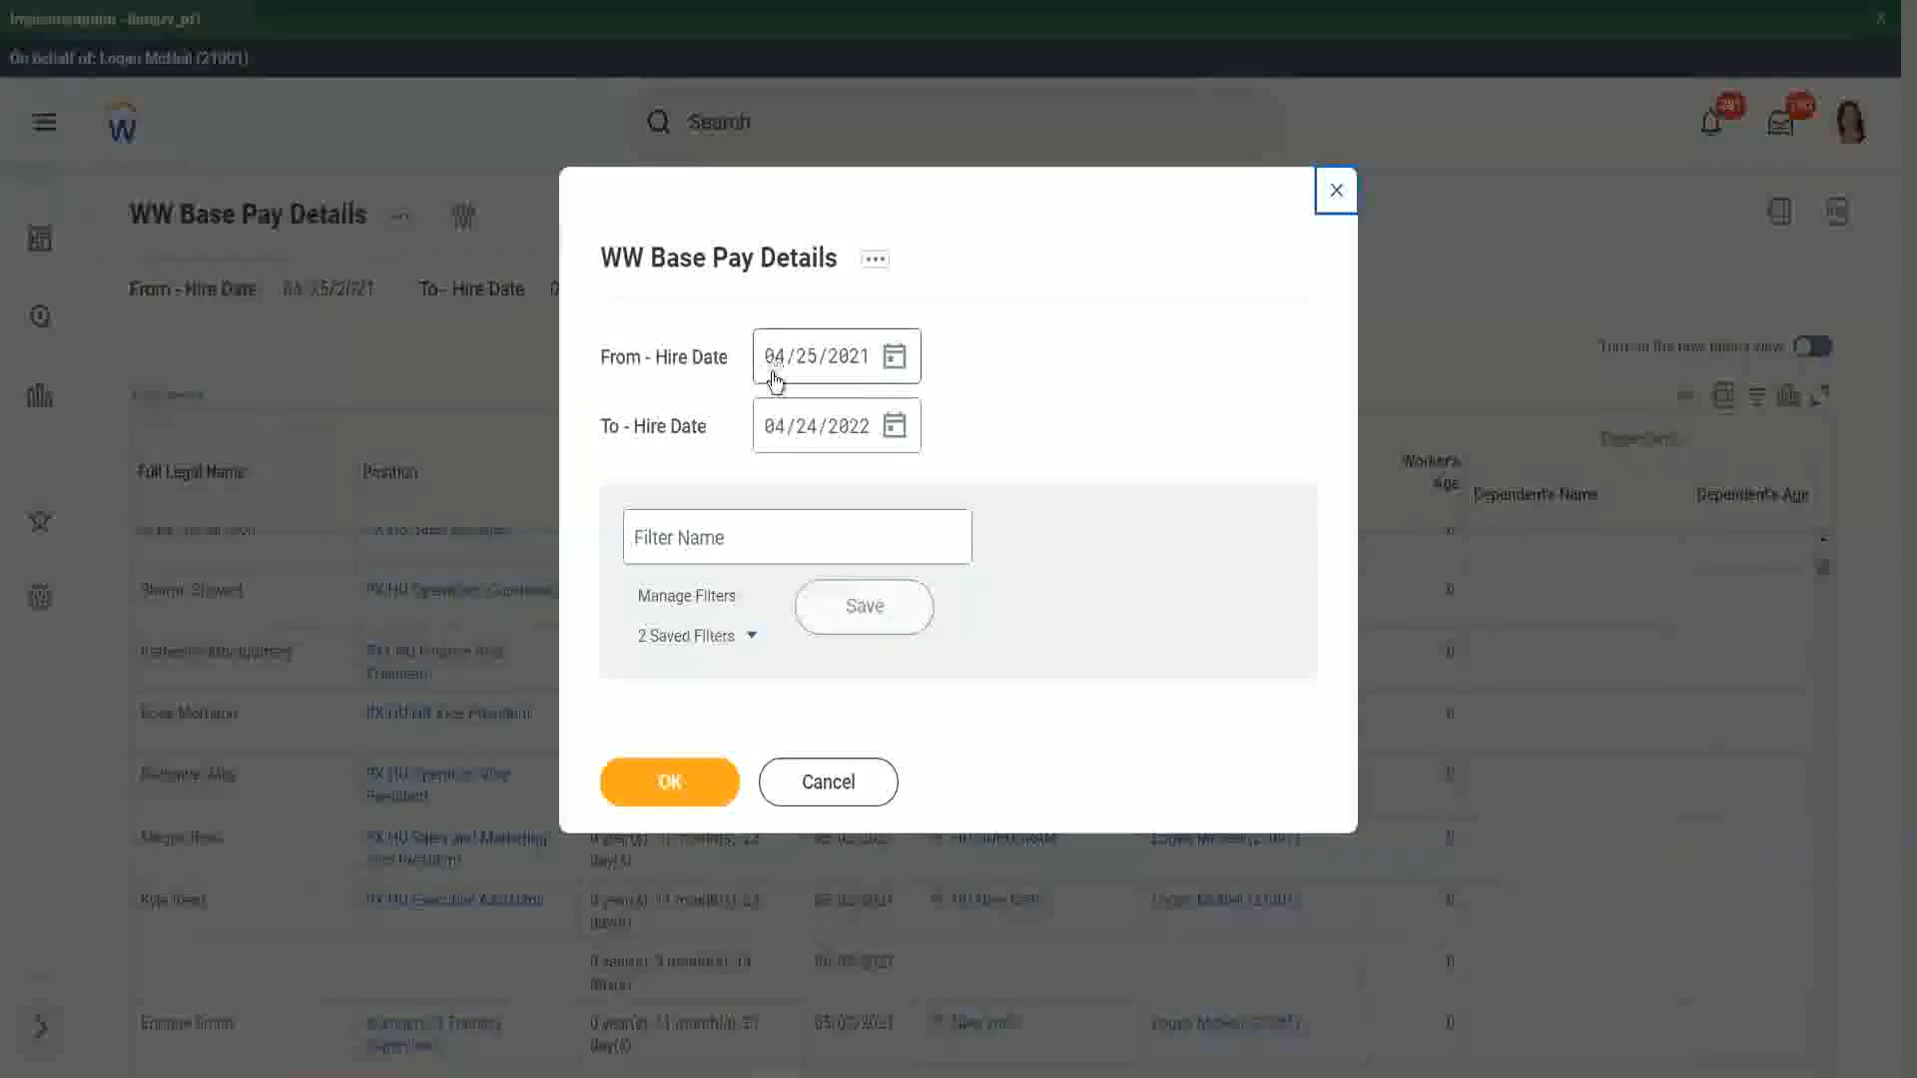
pyautogui.click(775, 366)
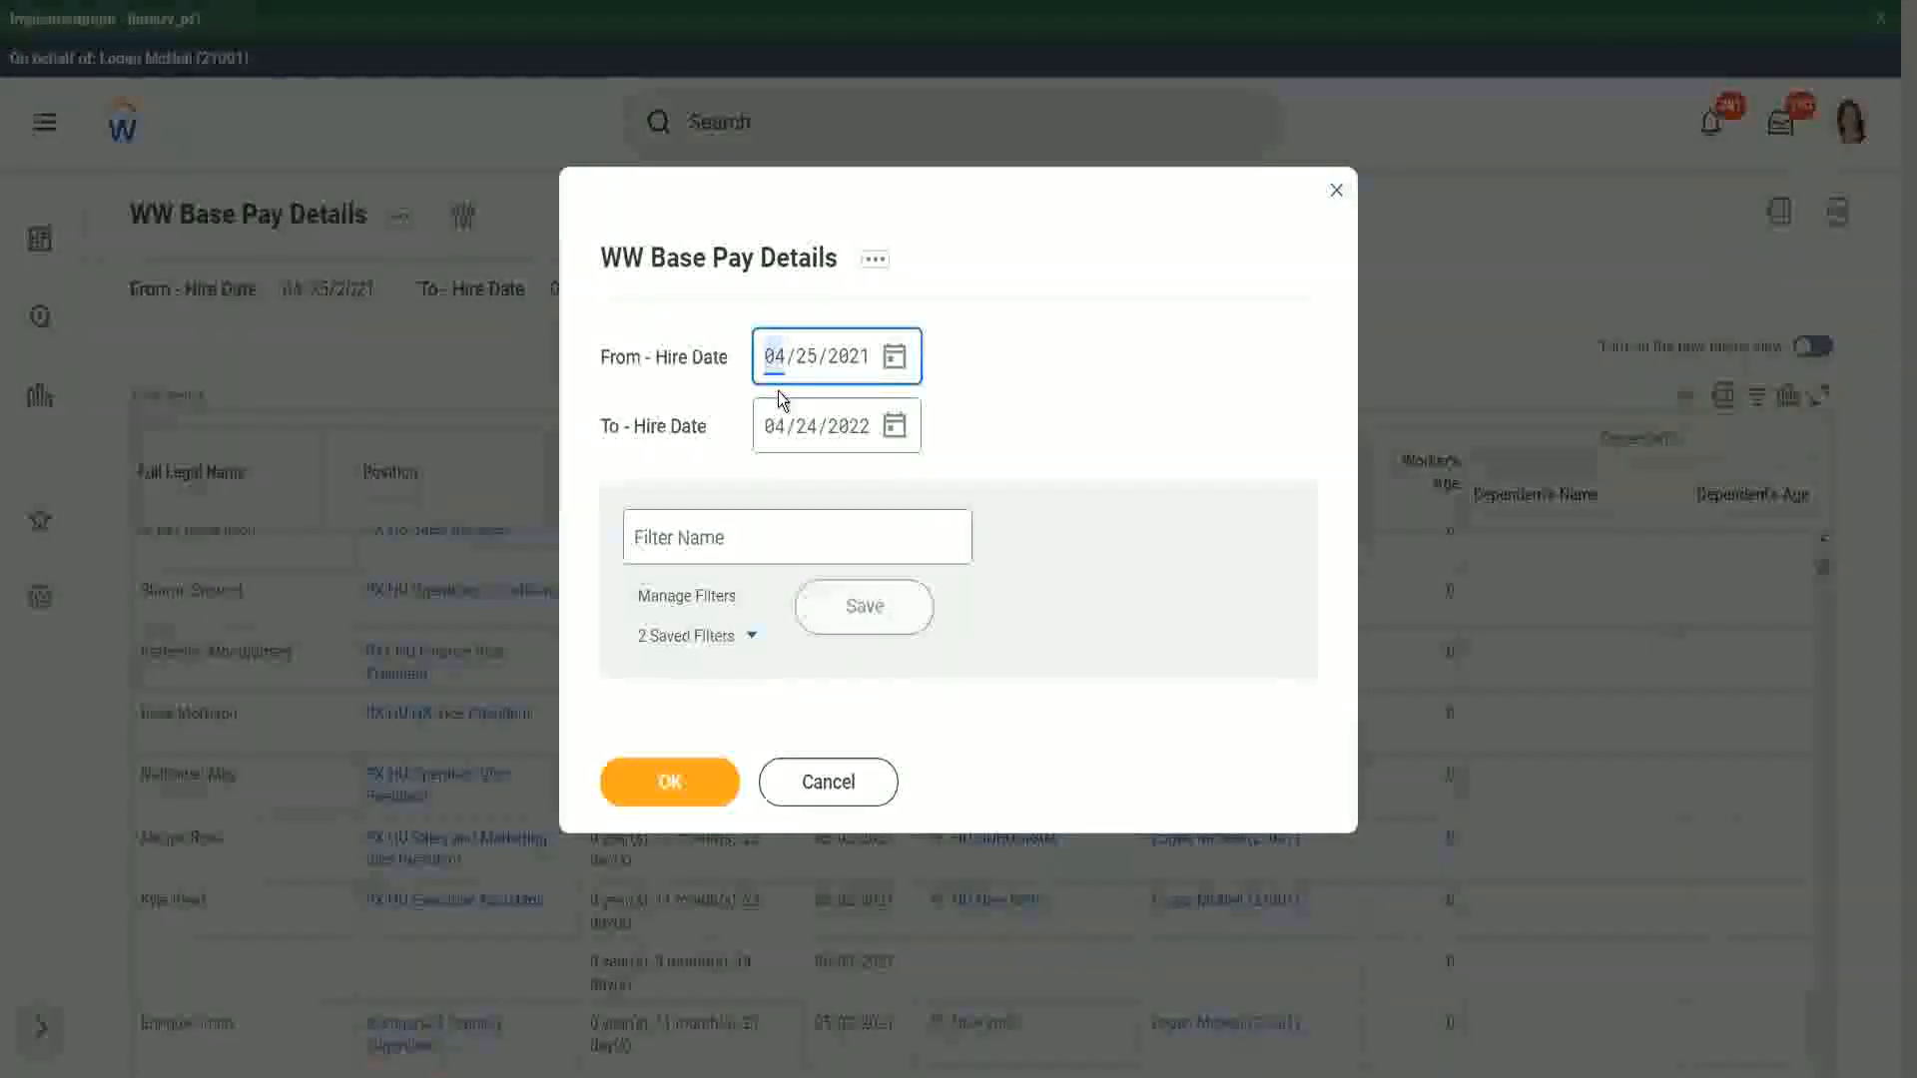
pyautogui.write('01/01/200')
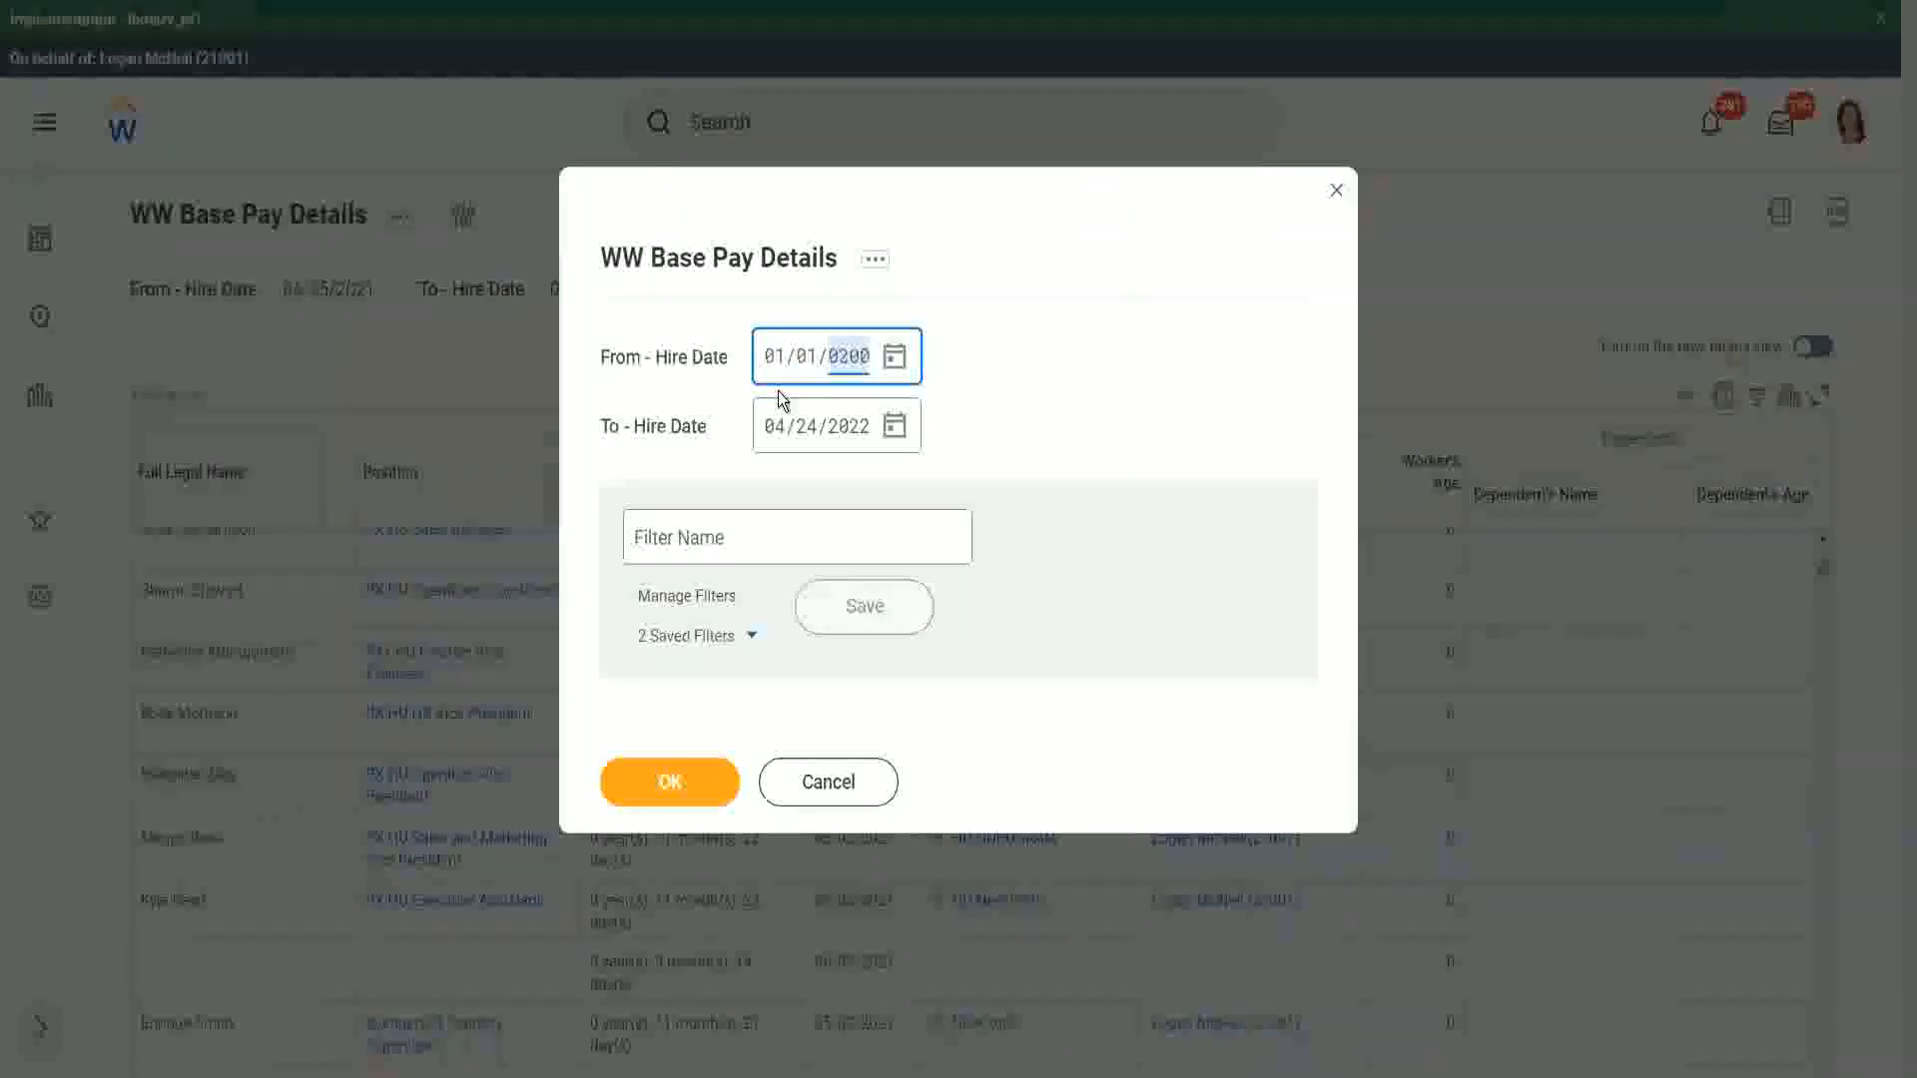
pyautogui.write('0')
pyautogui.press('Tab')
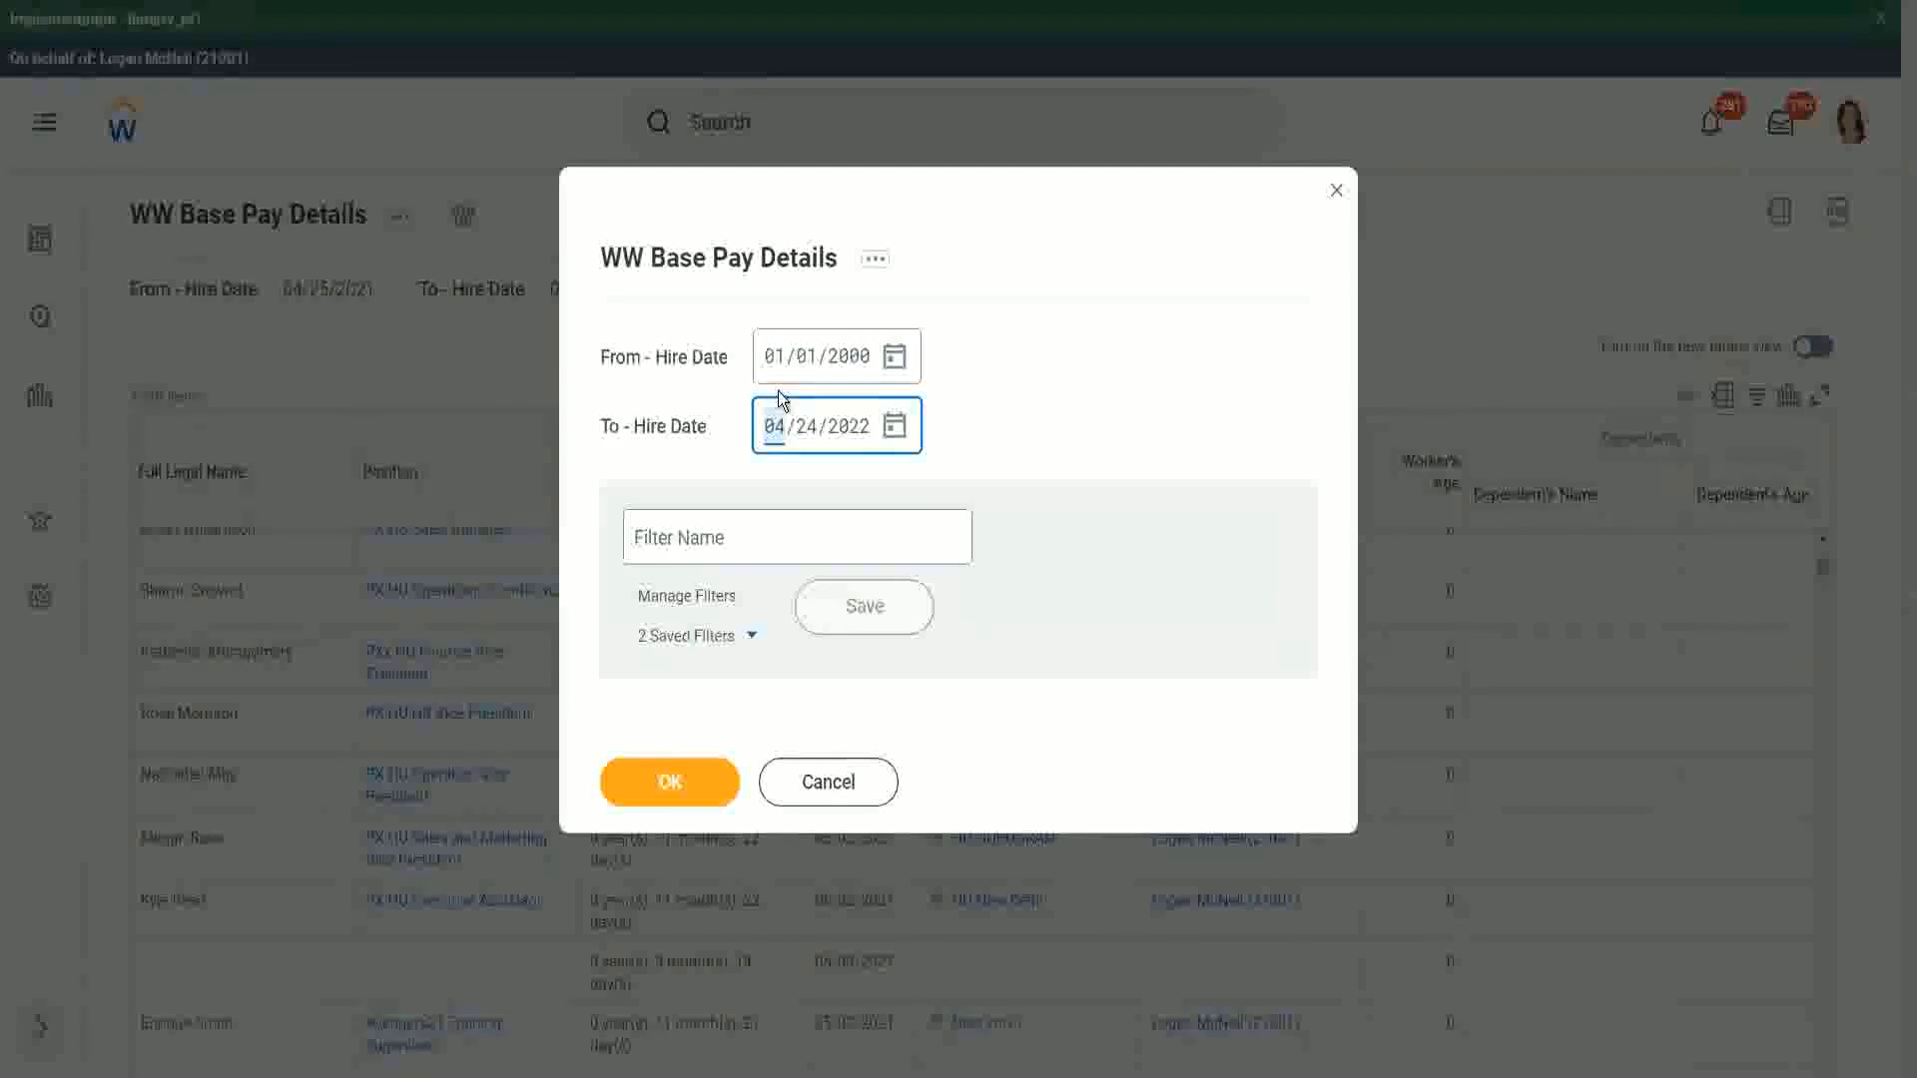
pyautogui.write('12312000')
pyautogui.click(689, 794)
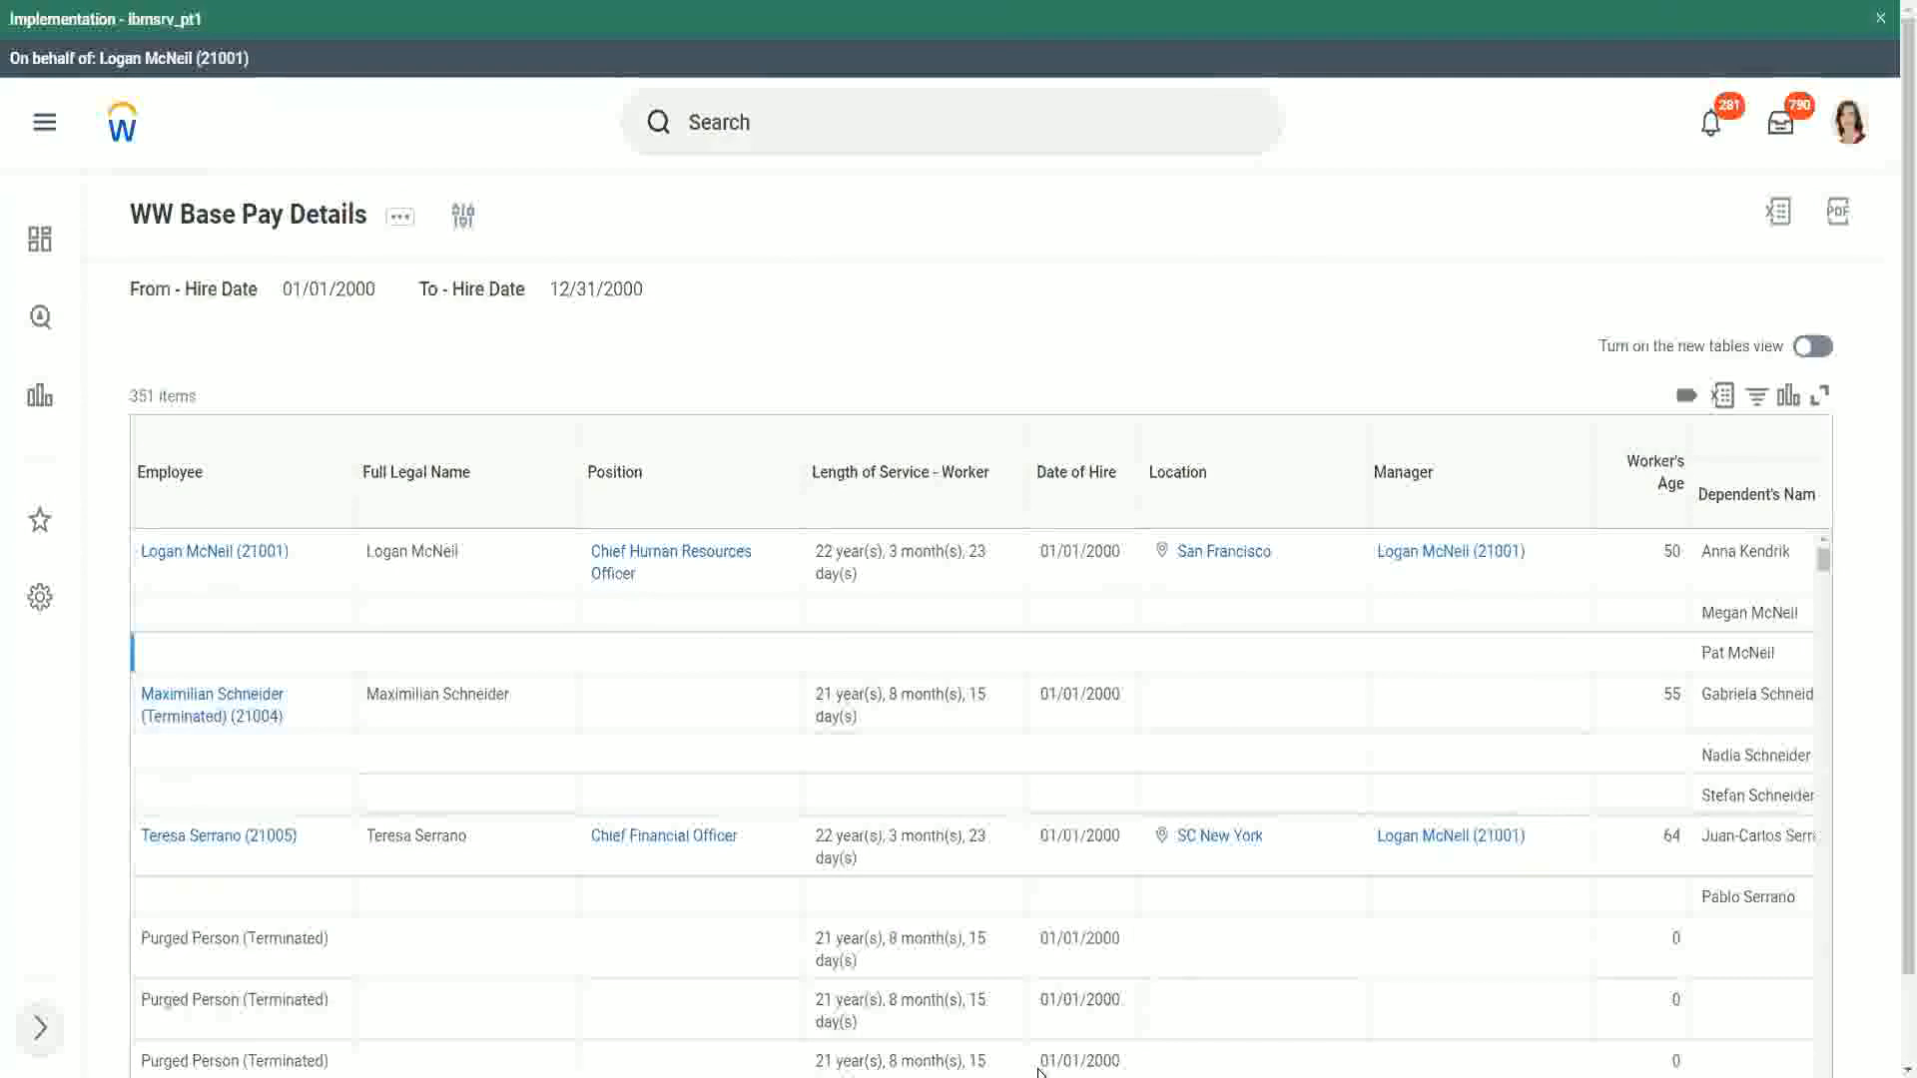
# Step: Examine the names and ages of each worker's dependents in the report for workers hired in 2000
pyautogui.scroll(-1, 1891, 926)
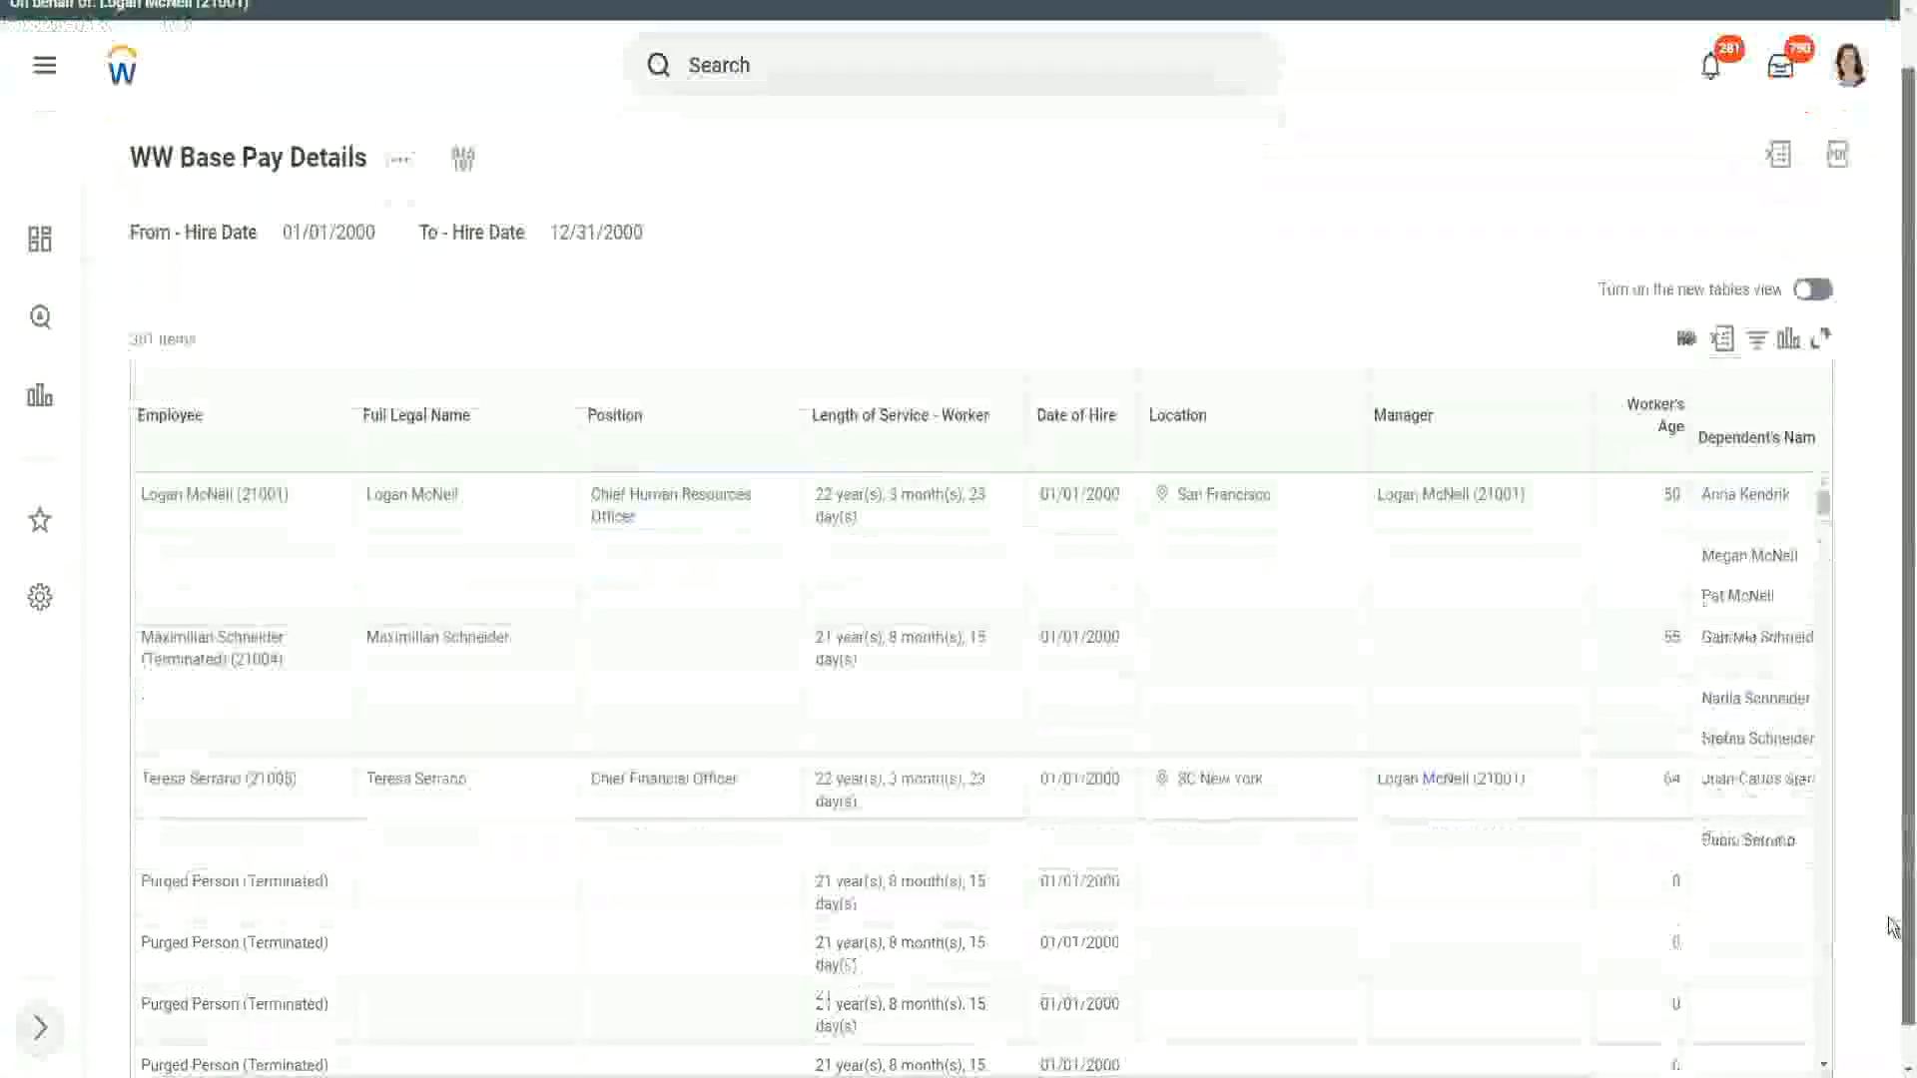
pyautogui.moveTo(1515, 1045); pyautogui.dragTo(1727, 1058)
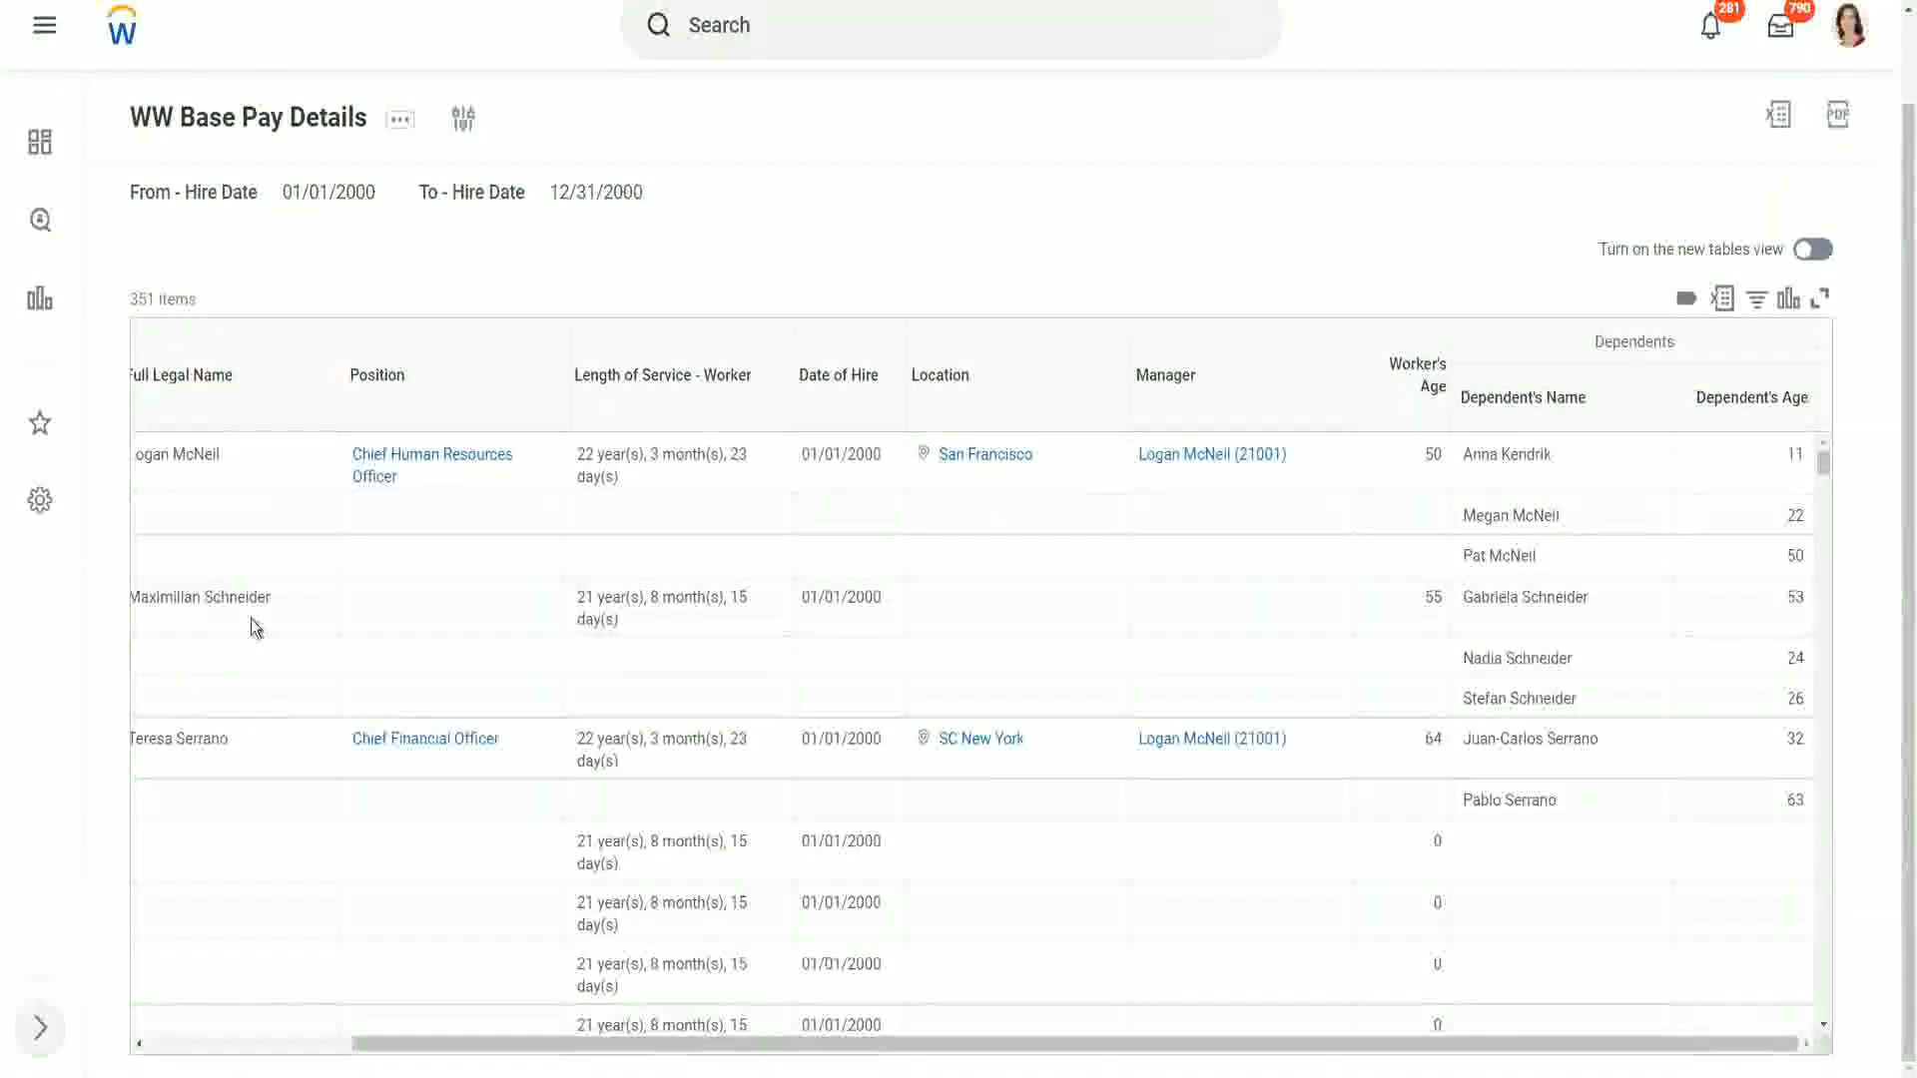
pyautogui.moveTo(160, 597); pyautogui.dragTo(303, 591)
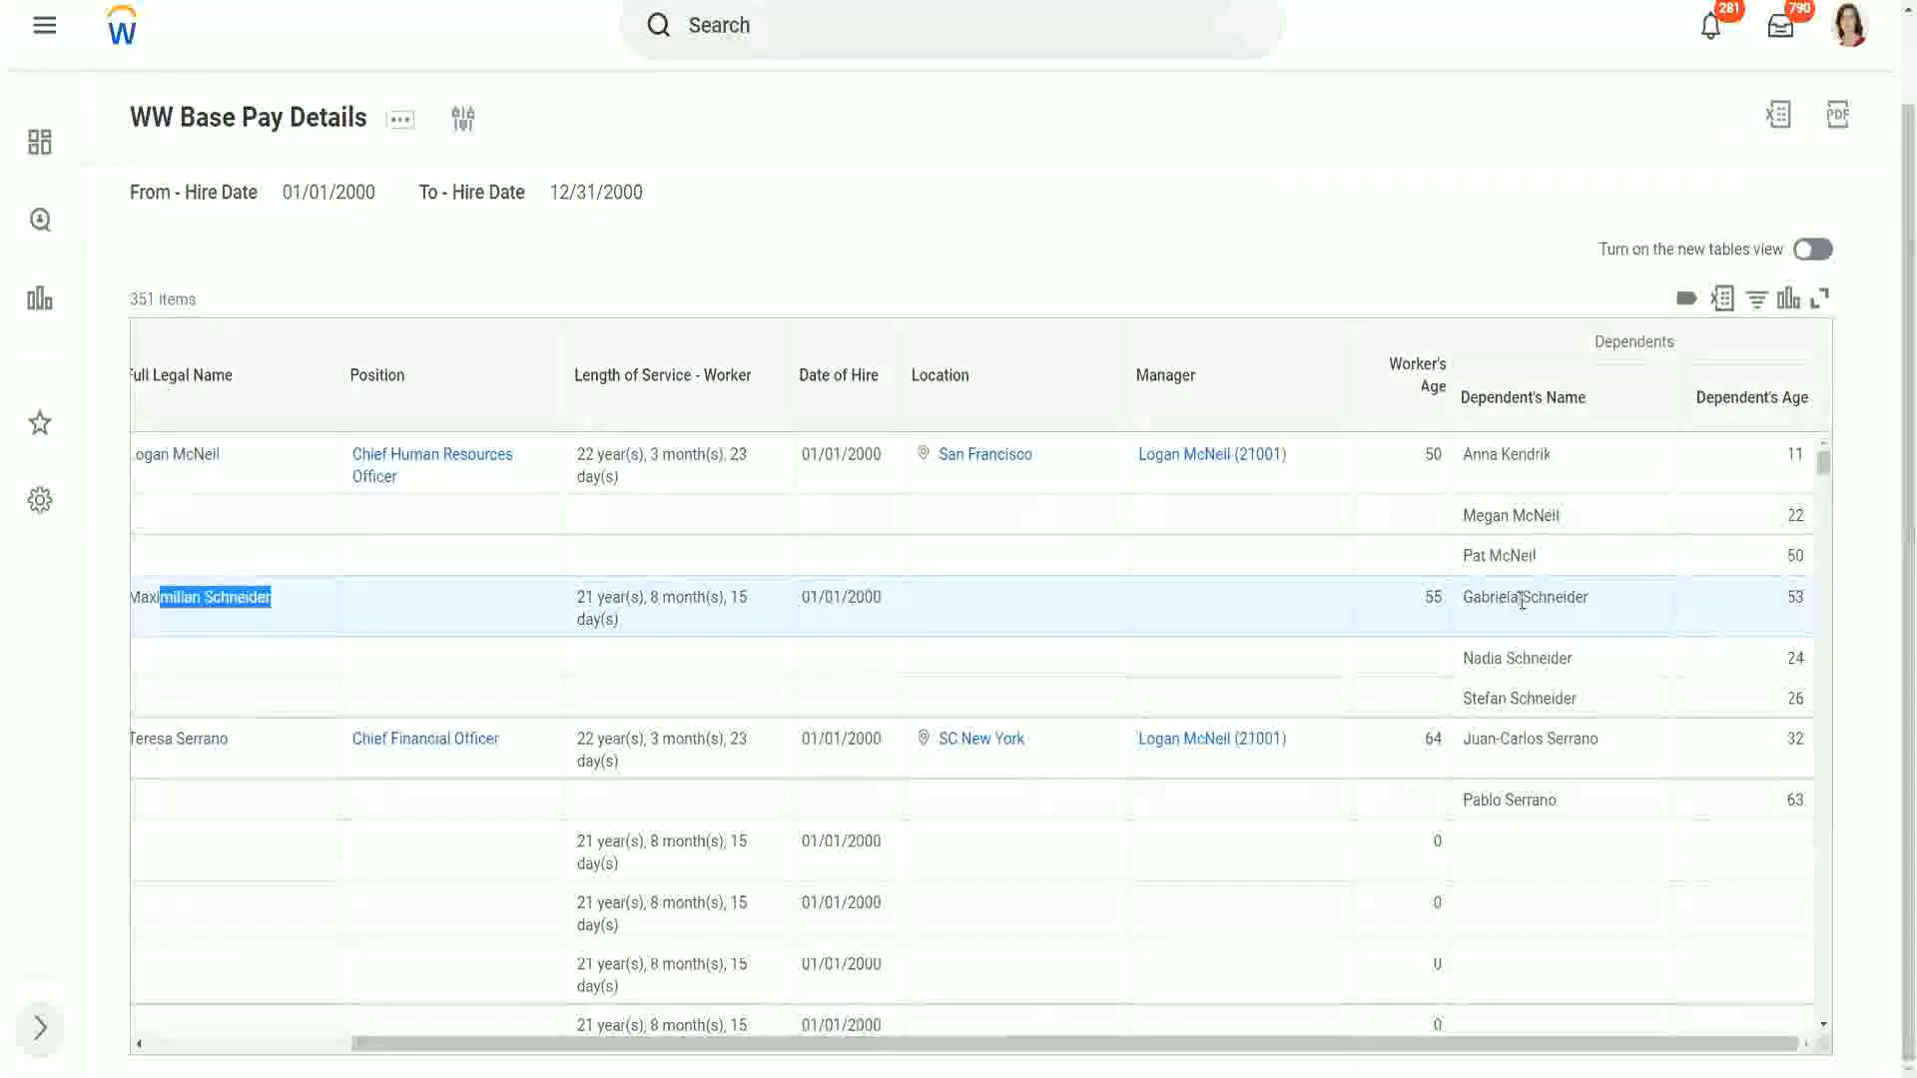
pyautogui.click(1513, 647)
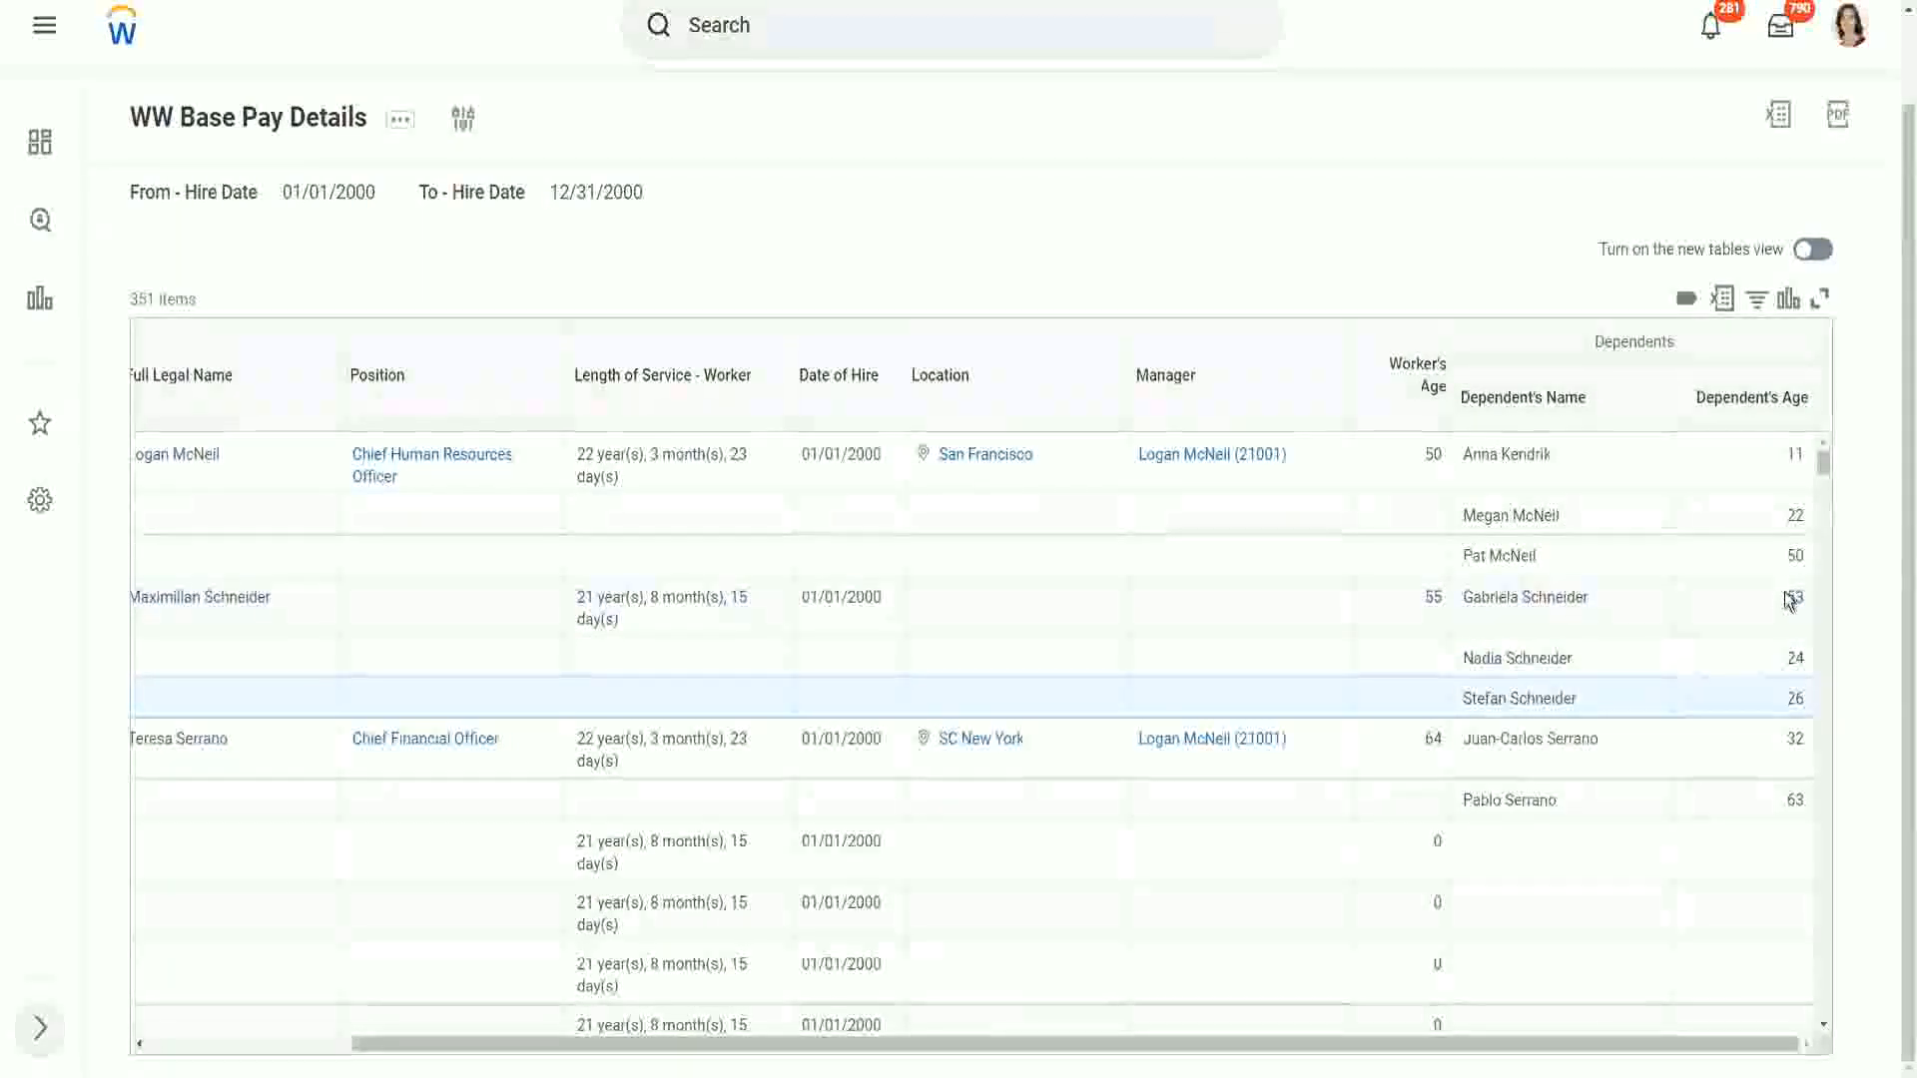
pyautogui.doubleClick(1805, 660)
pyautogui.doubleClick(1792, 697)
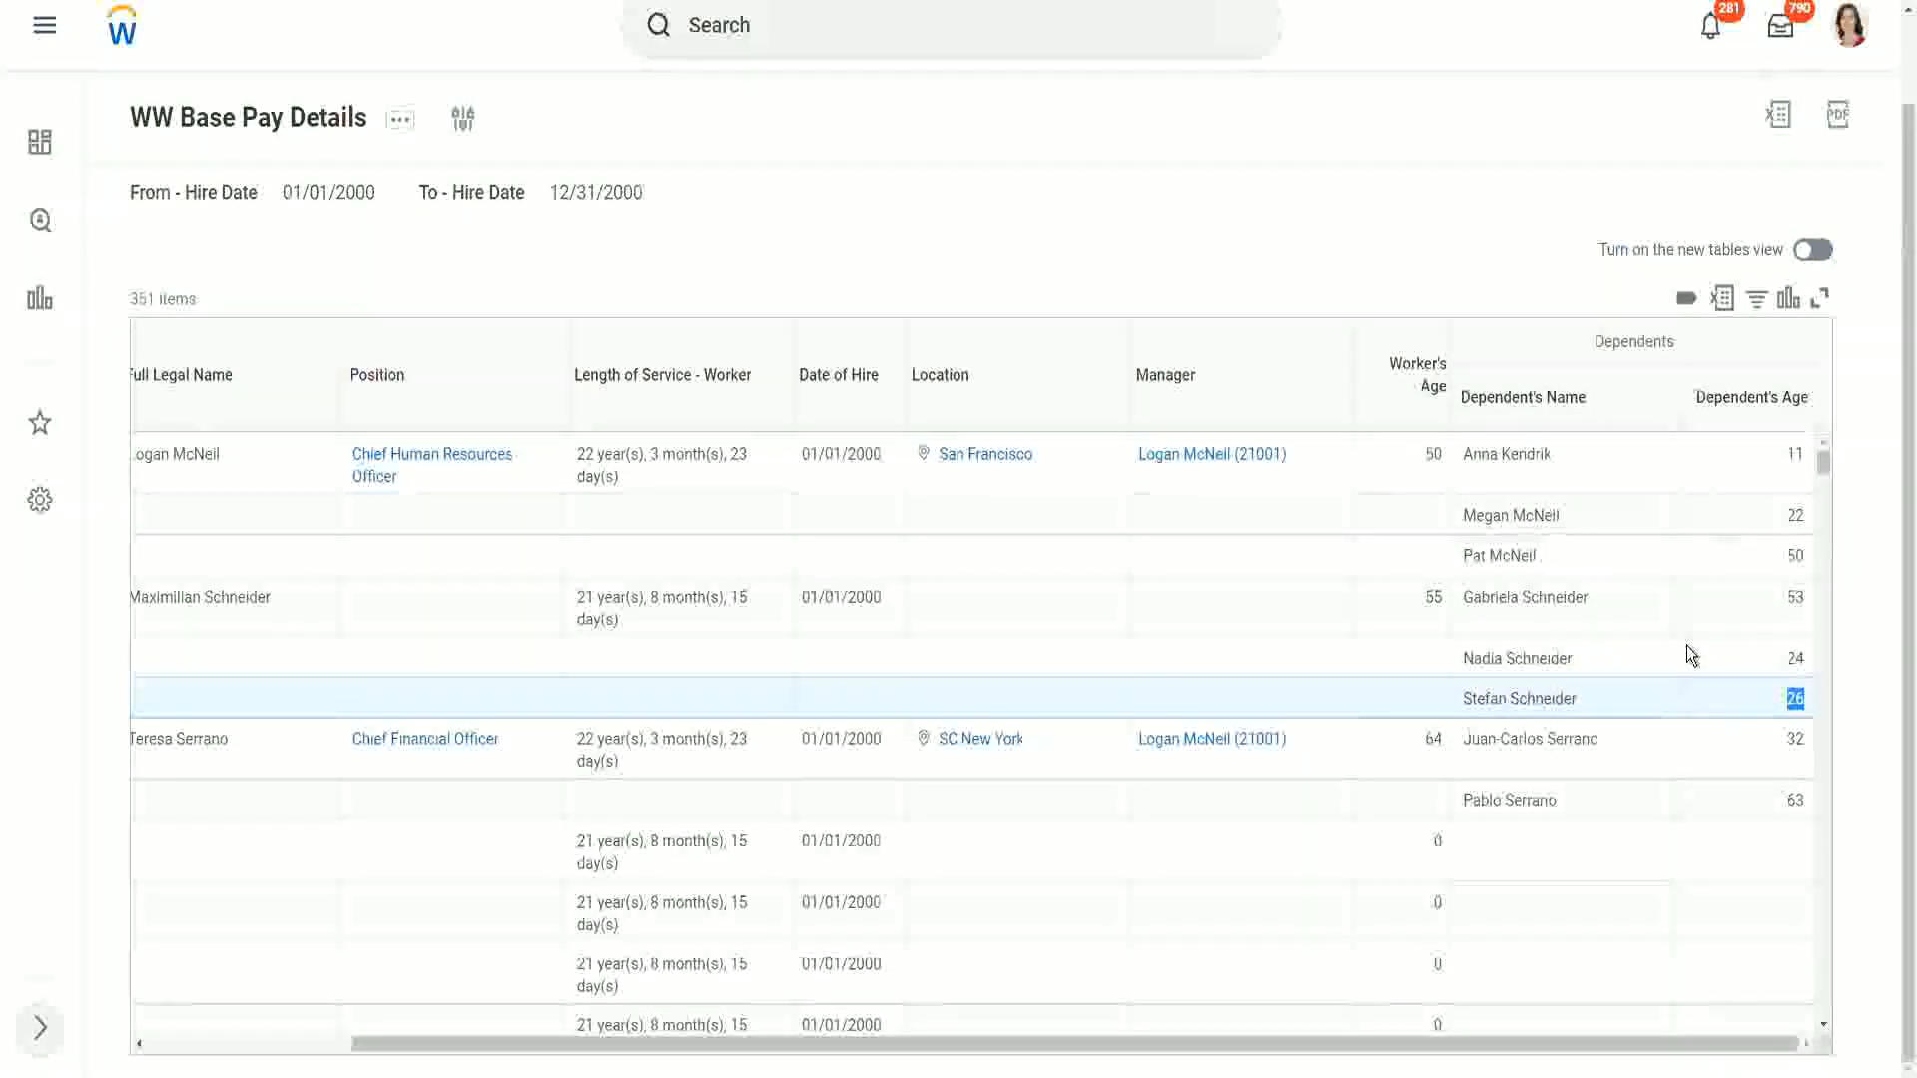
pyautogui.scroll(-3, 1667, 655)
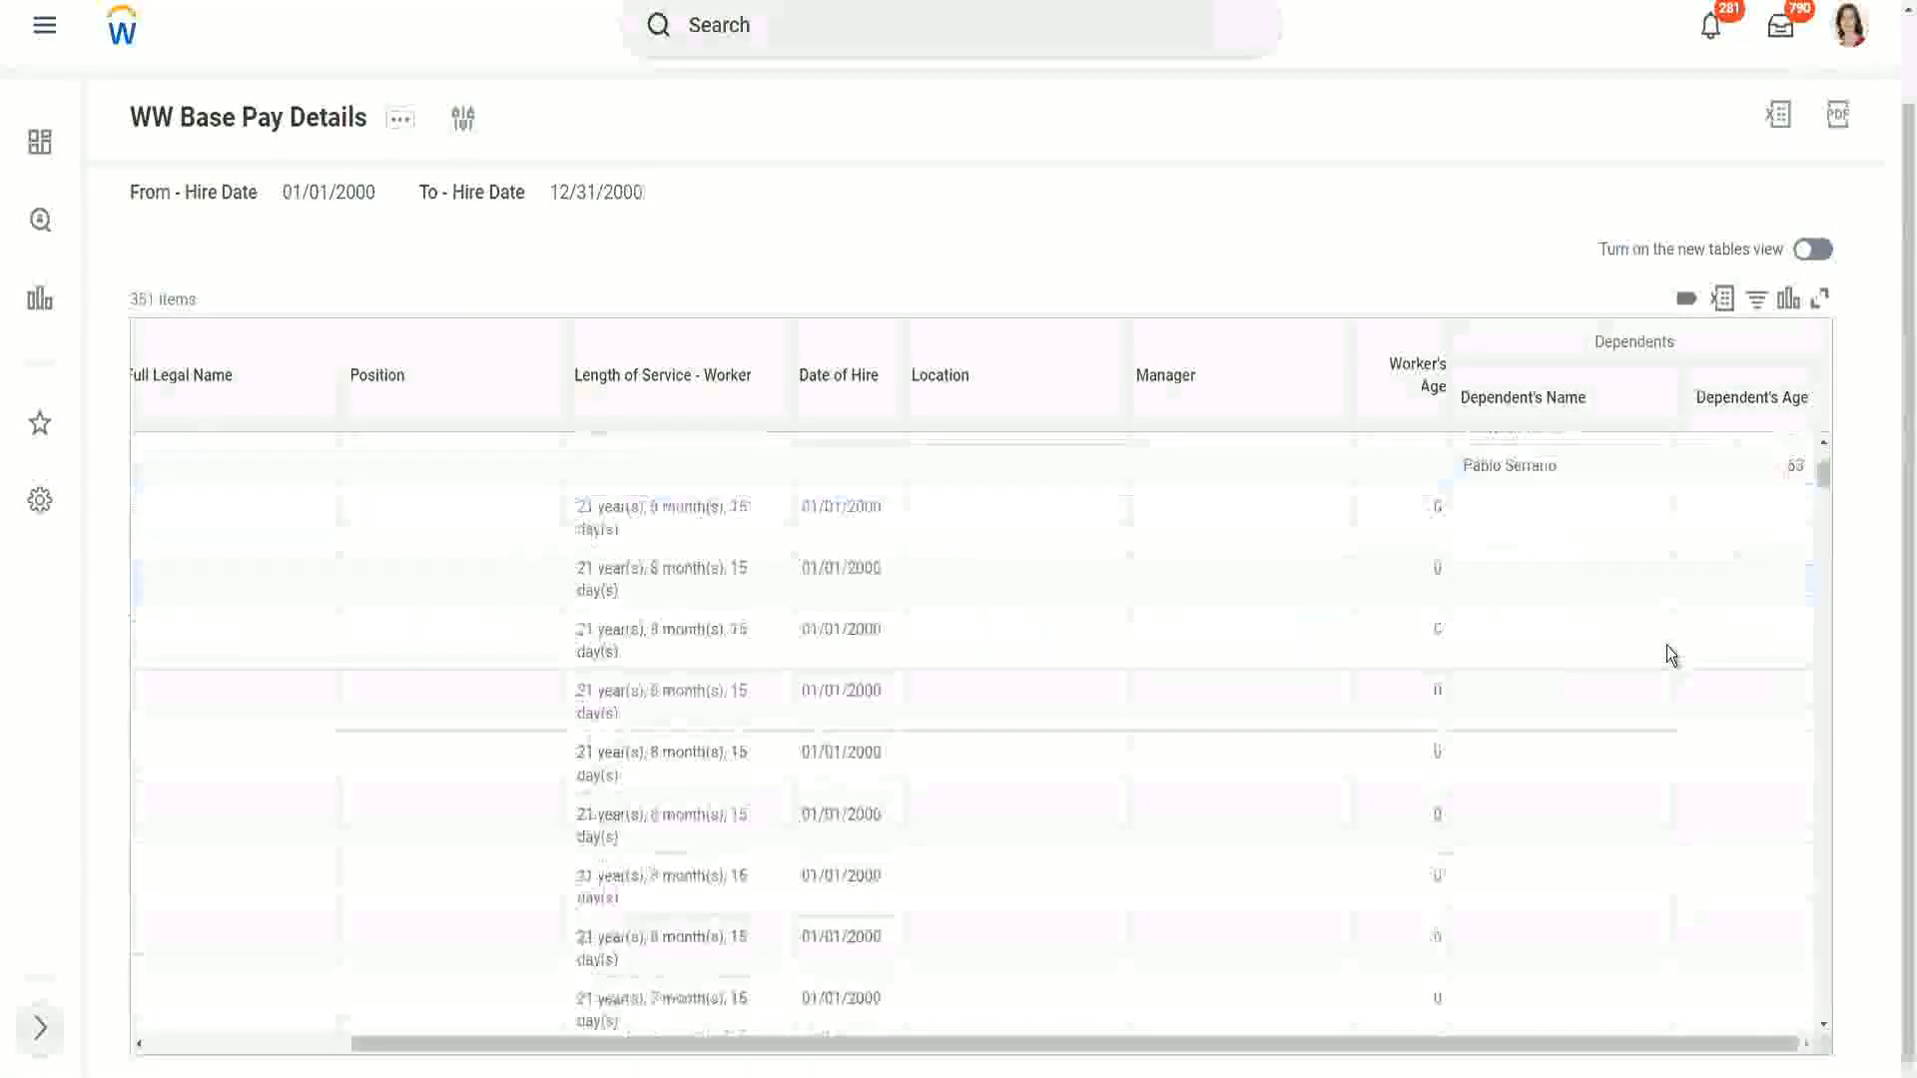
pyautogui.scroll(-2, 1670, 654)
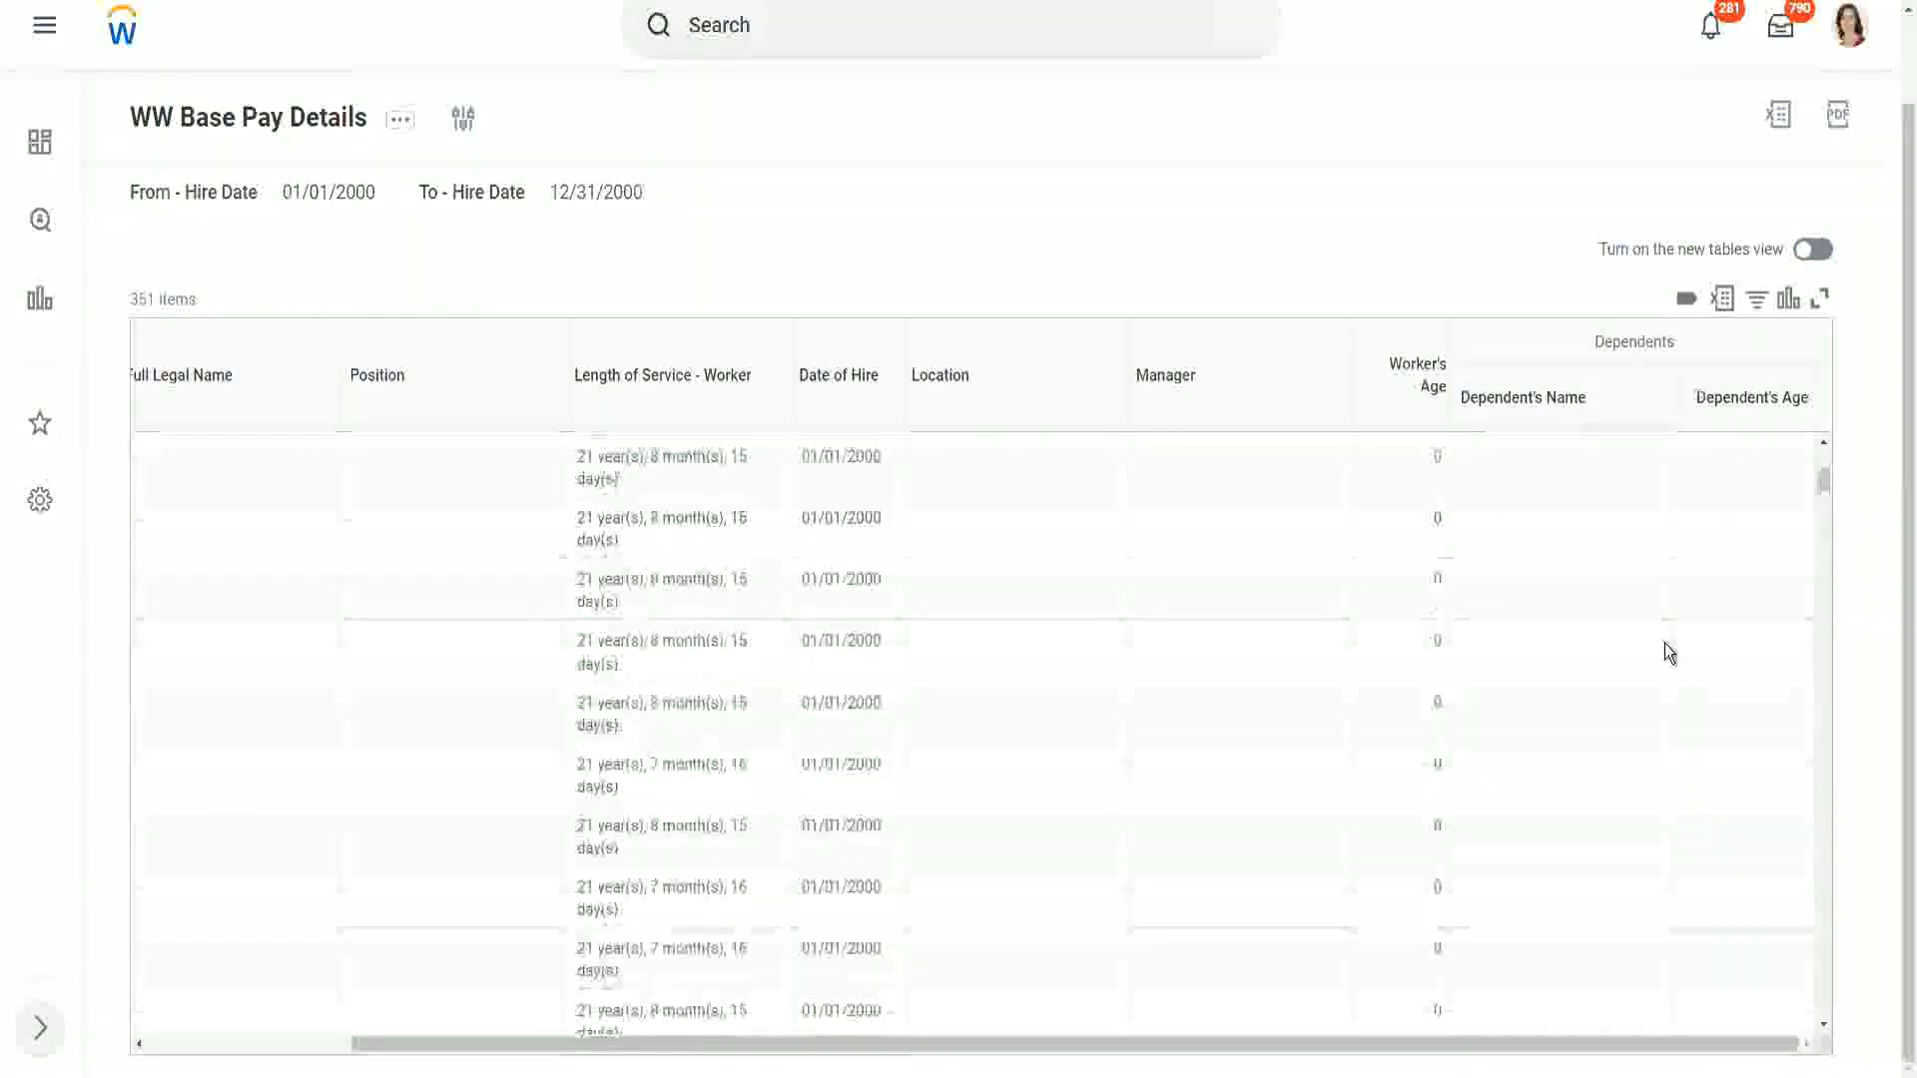
# Step: Compare the Dependent's Age values within each worker's rows to identify the eldest dependent of each worker
pyautogui.scroll(5, 1663, 649)
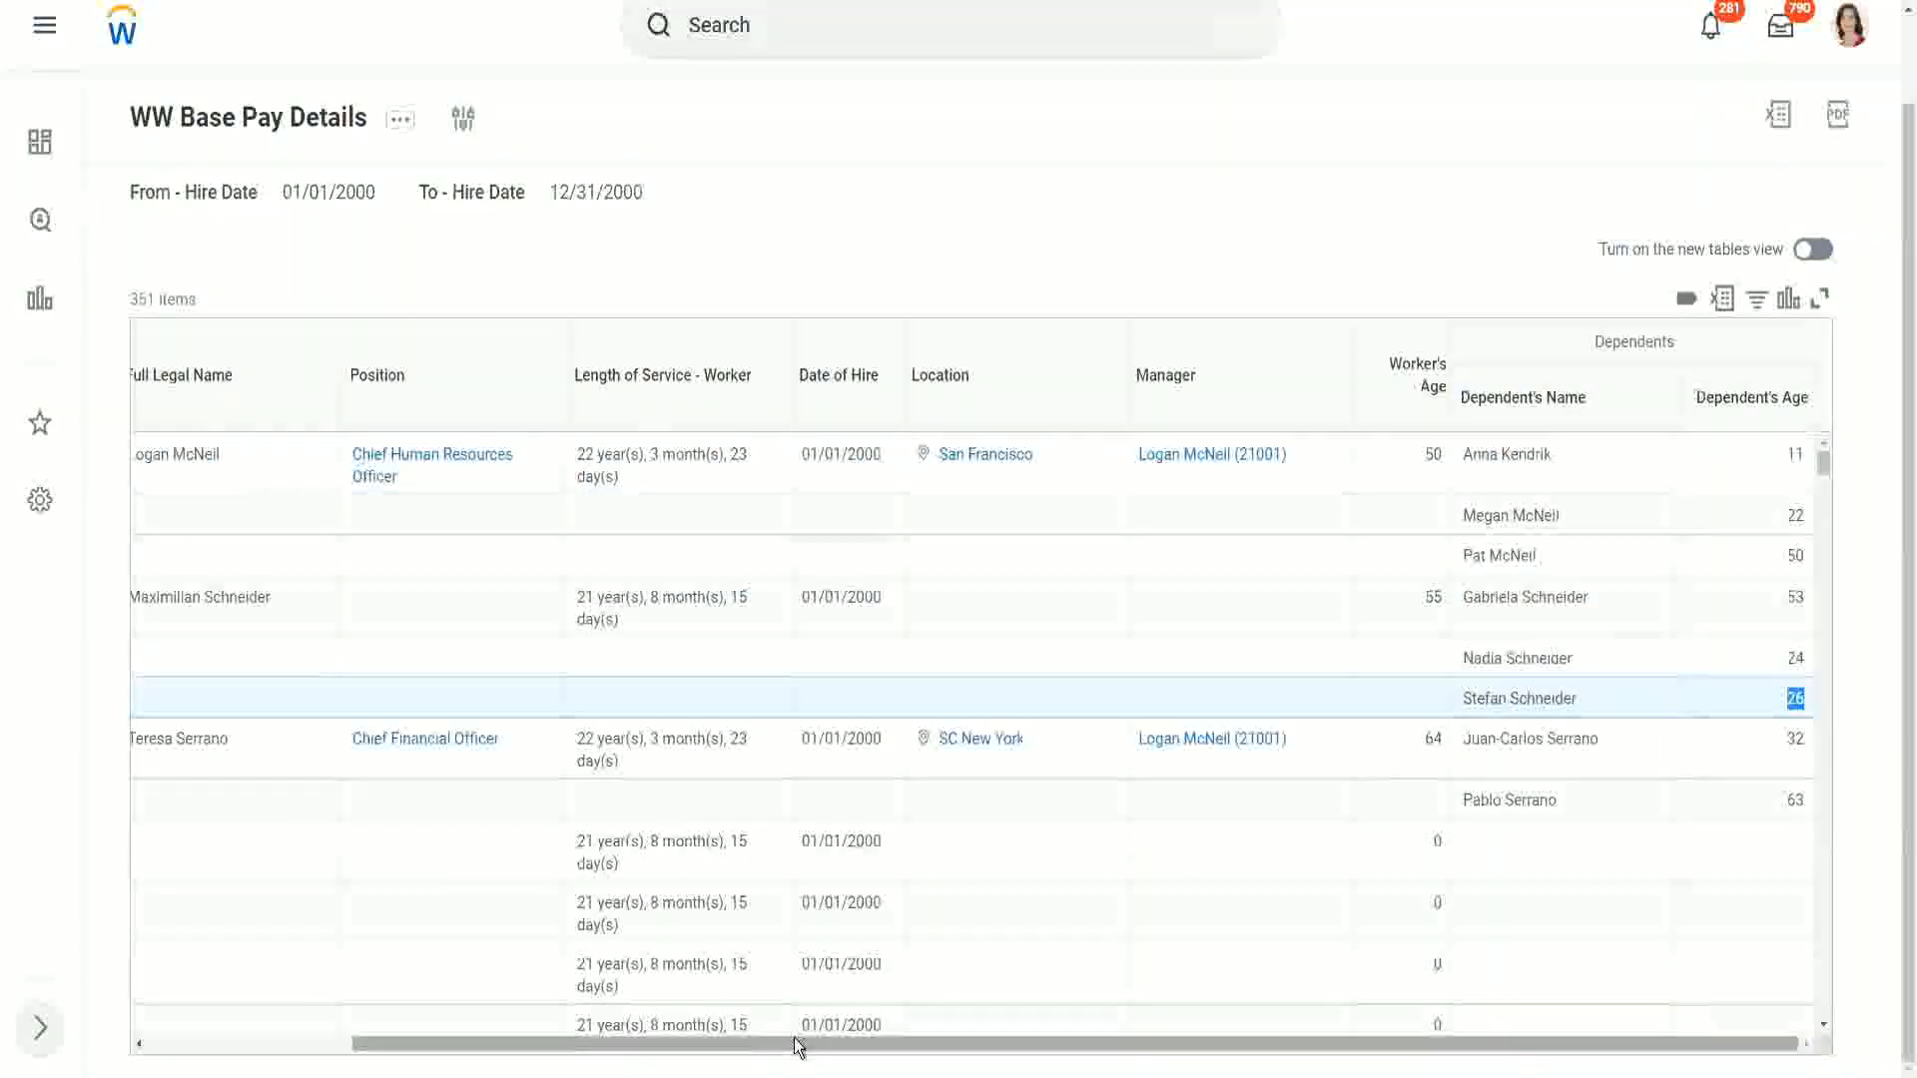
pyautogui.moveTo(798, 1045); pyautogui.dragTo(876, 1056)
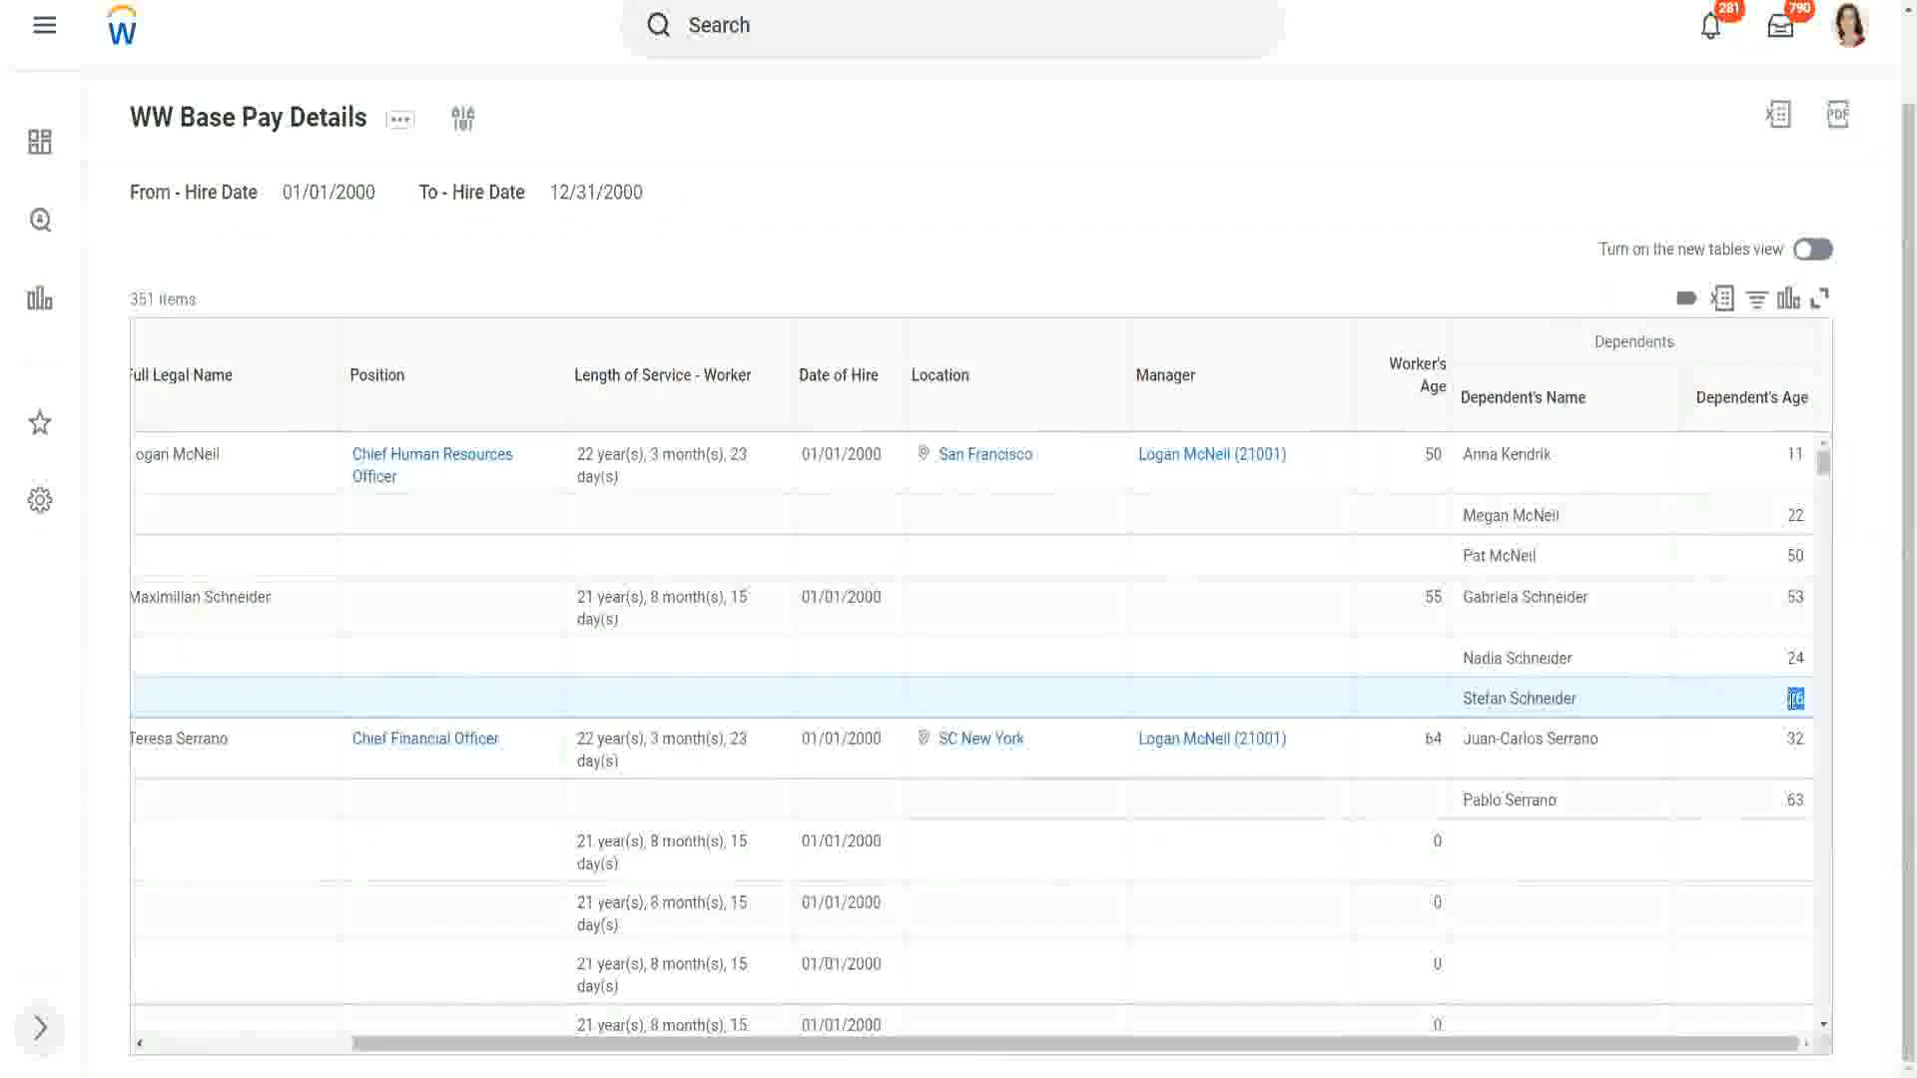
pyautogui.moveTo(1812, 695); pyautogui.dragTo(1790, 698)
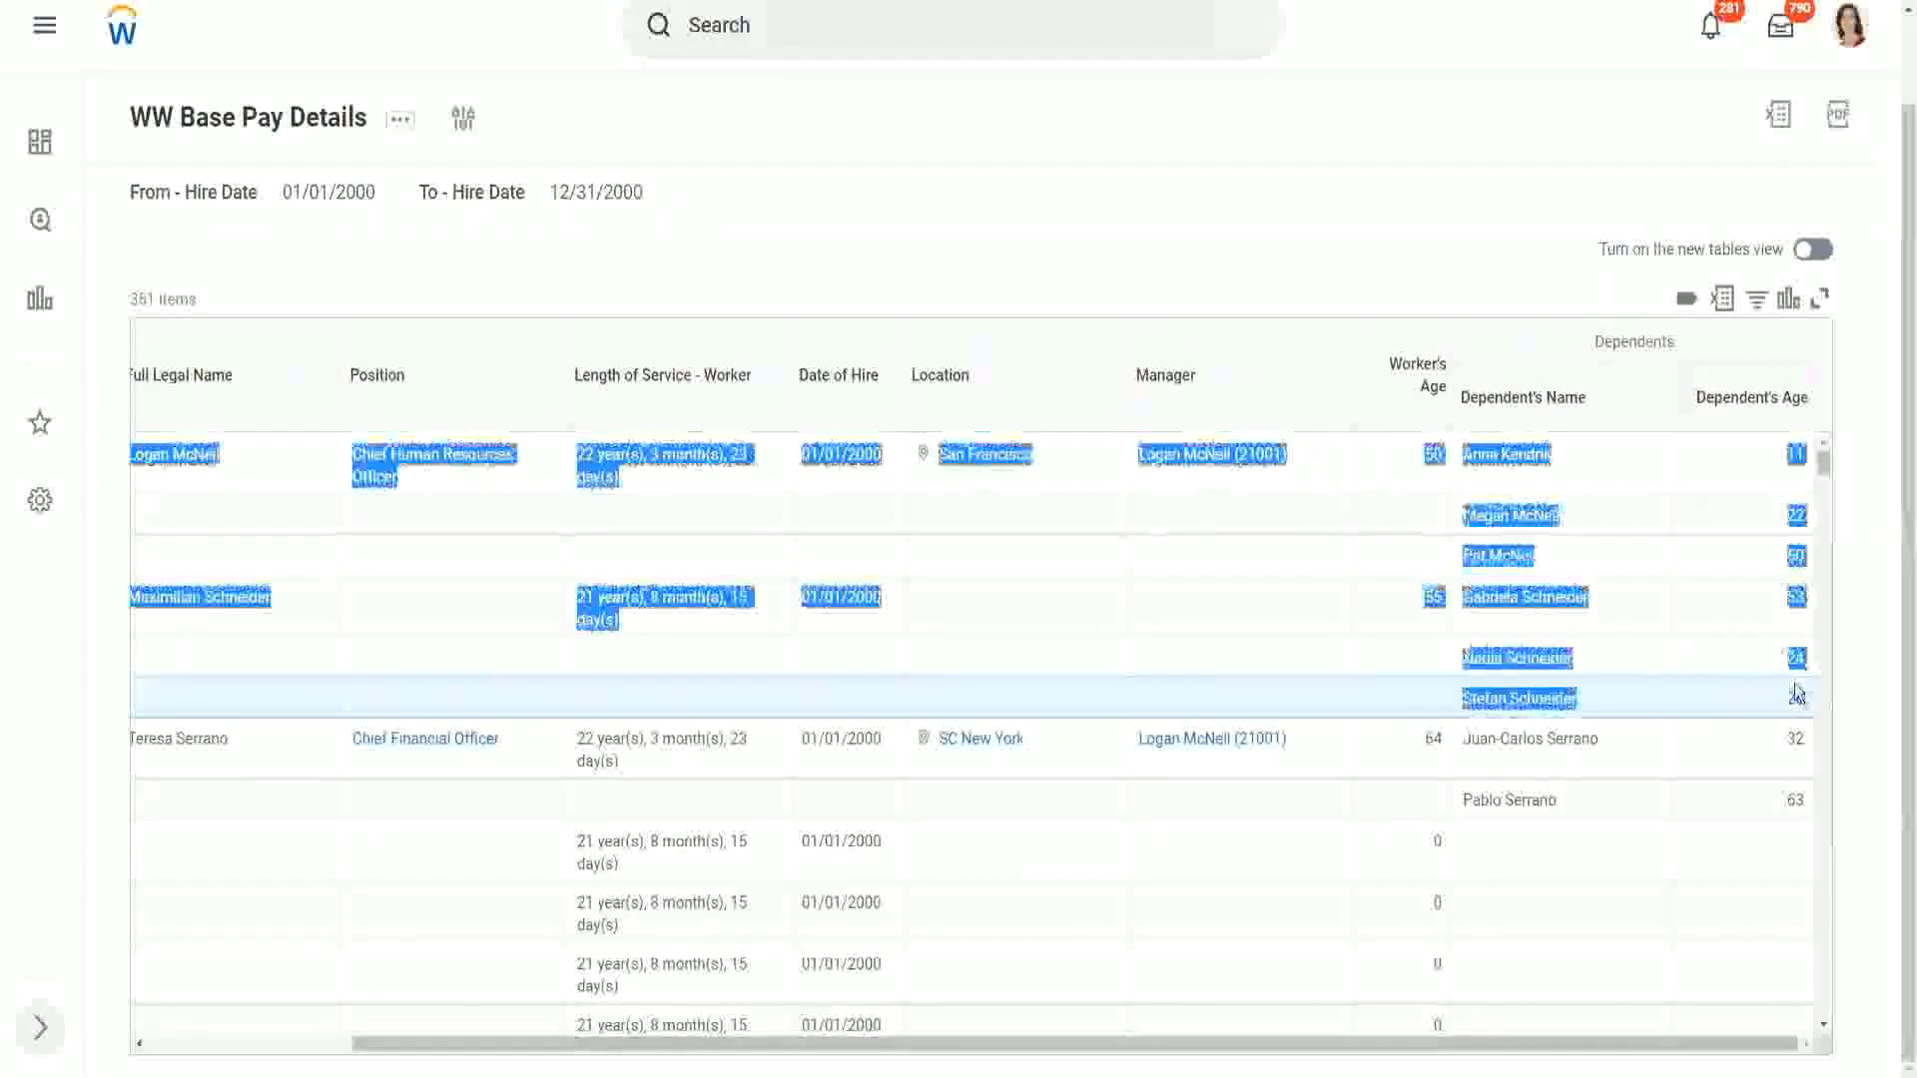
pyautogui.click(1741, 665)
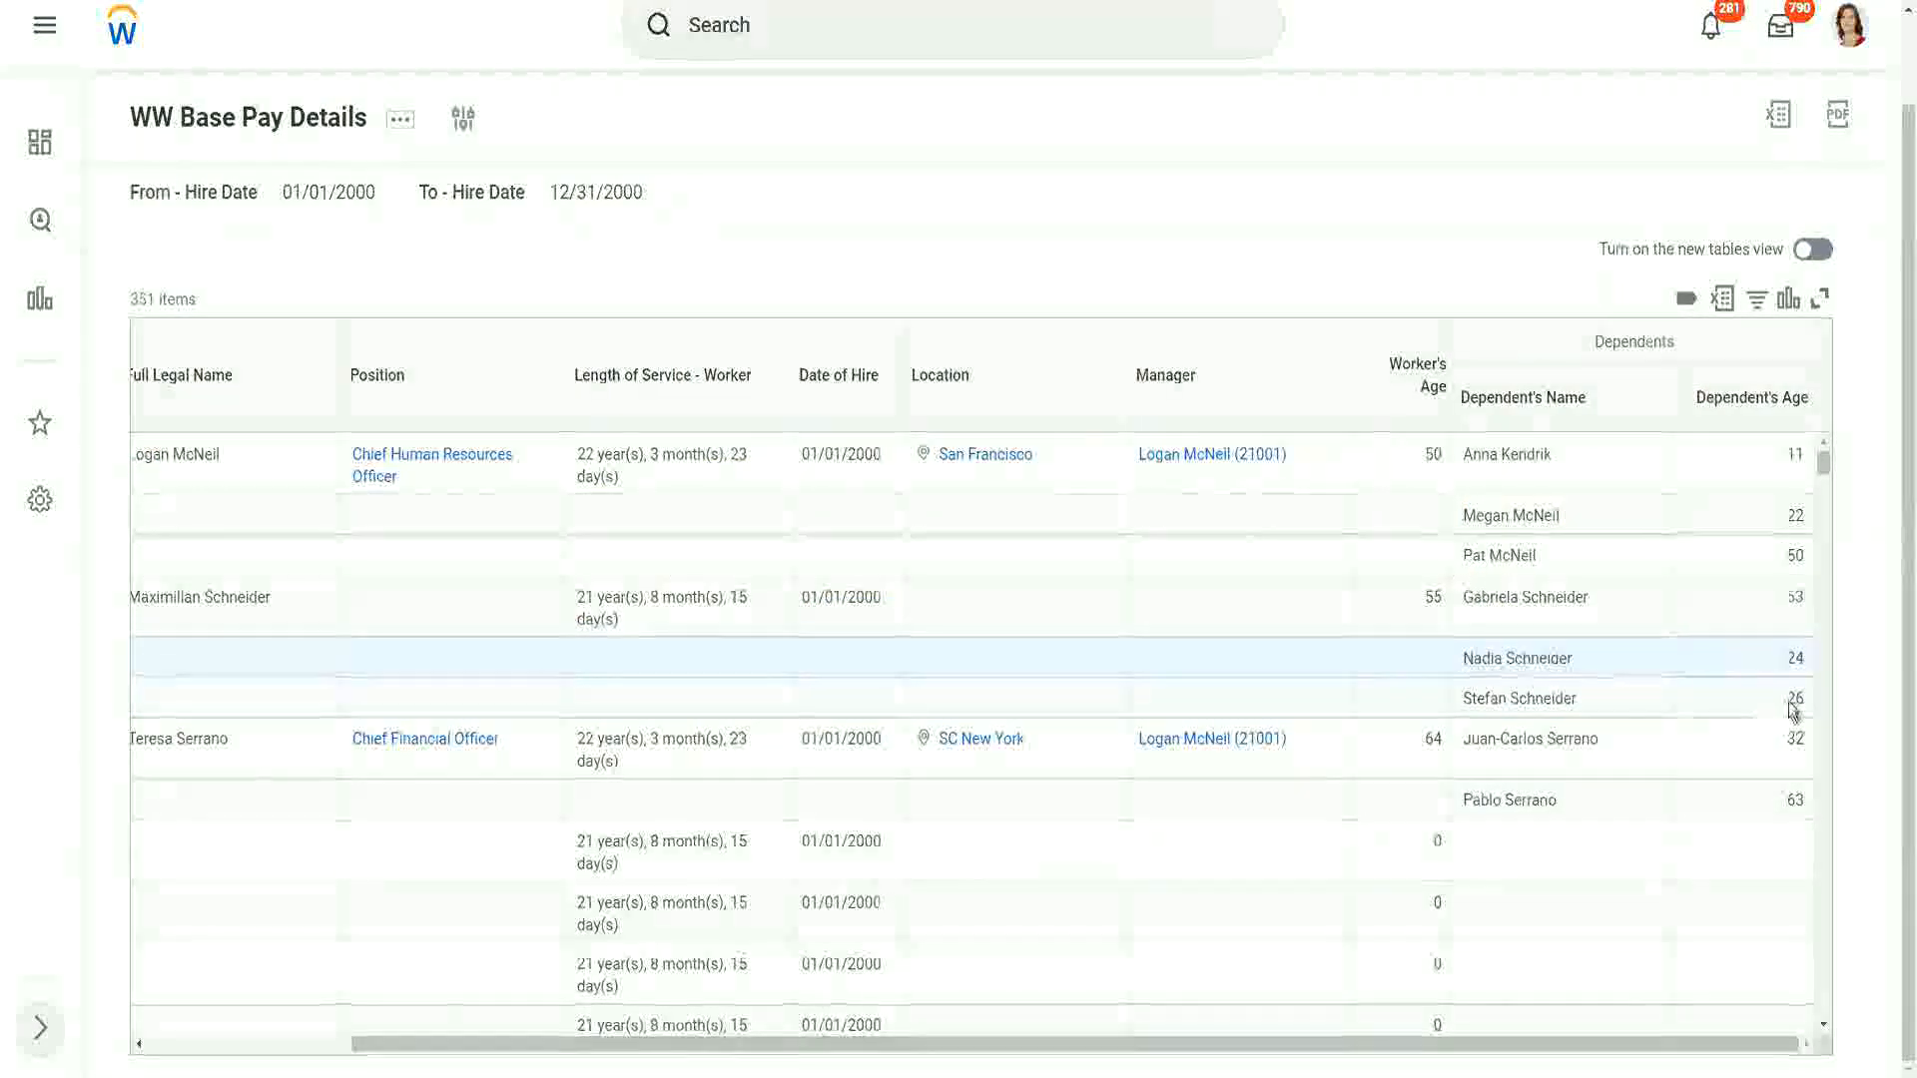
pyautogui.doubleClick(1793, 698)
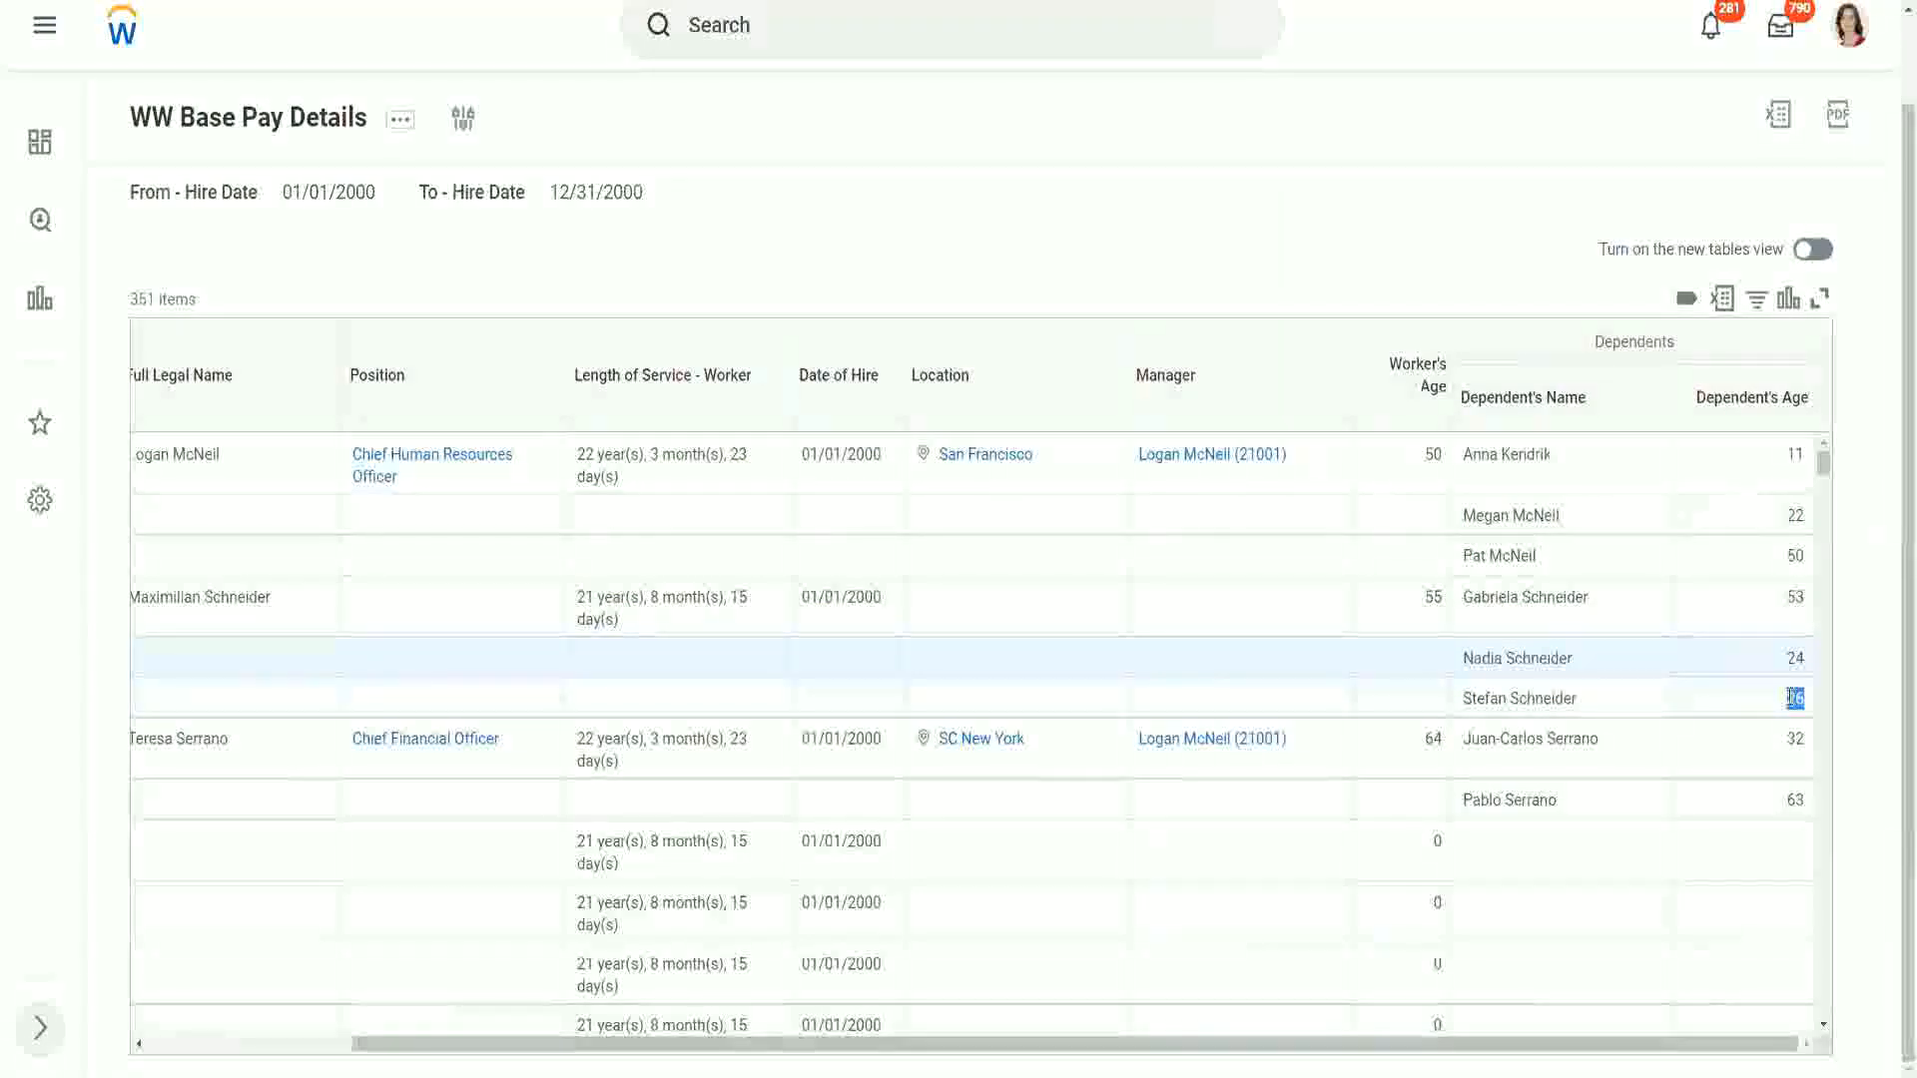
pyautogui.click(1656, 710)
pyautogui.scroll(-1, 1653, 706)
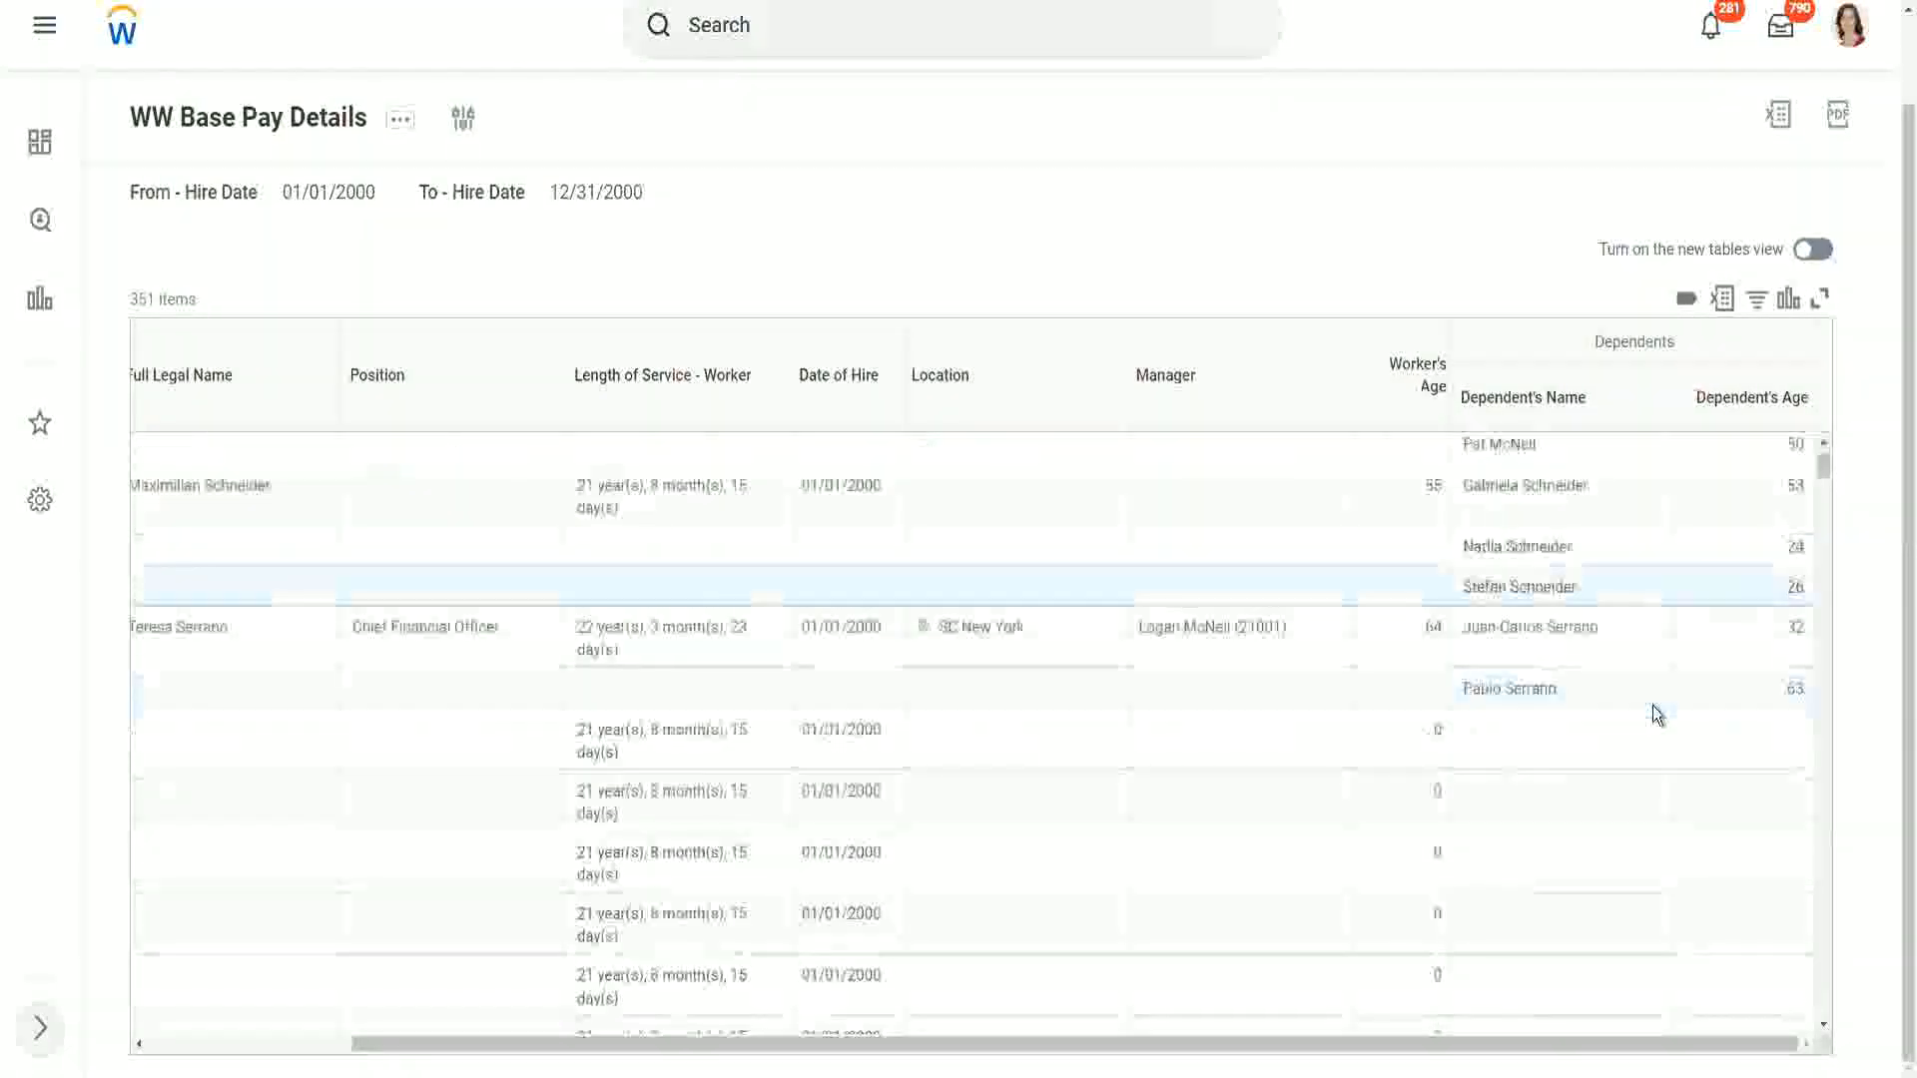
pyautogui.scroll(-2, 1651, 705)
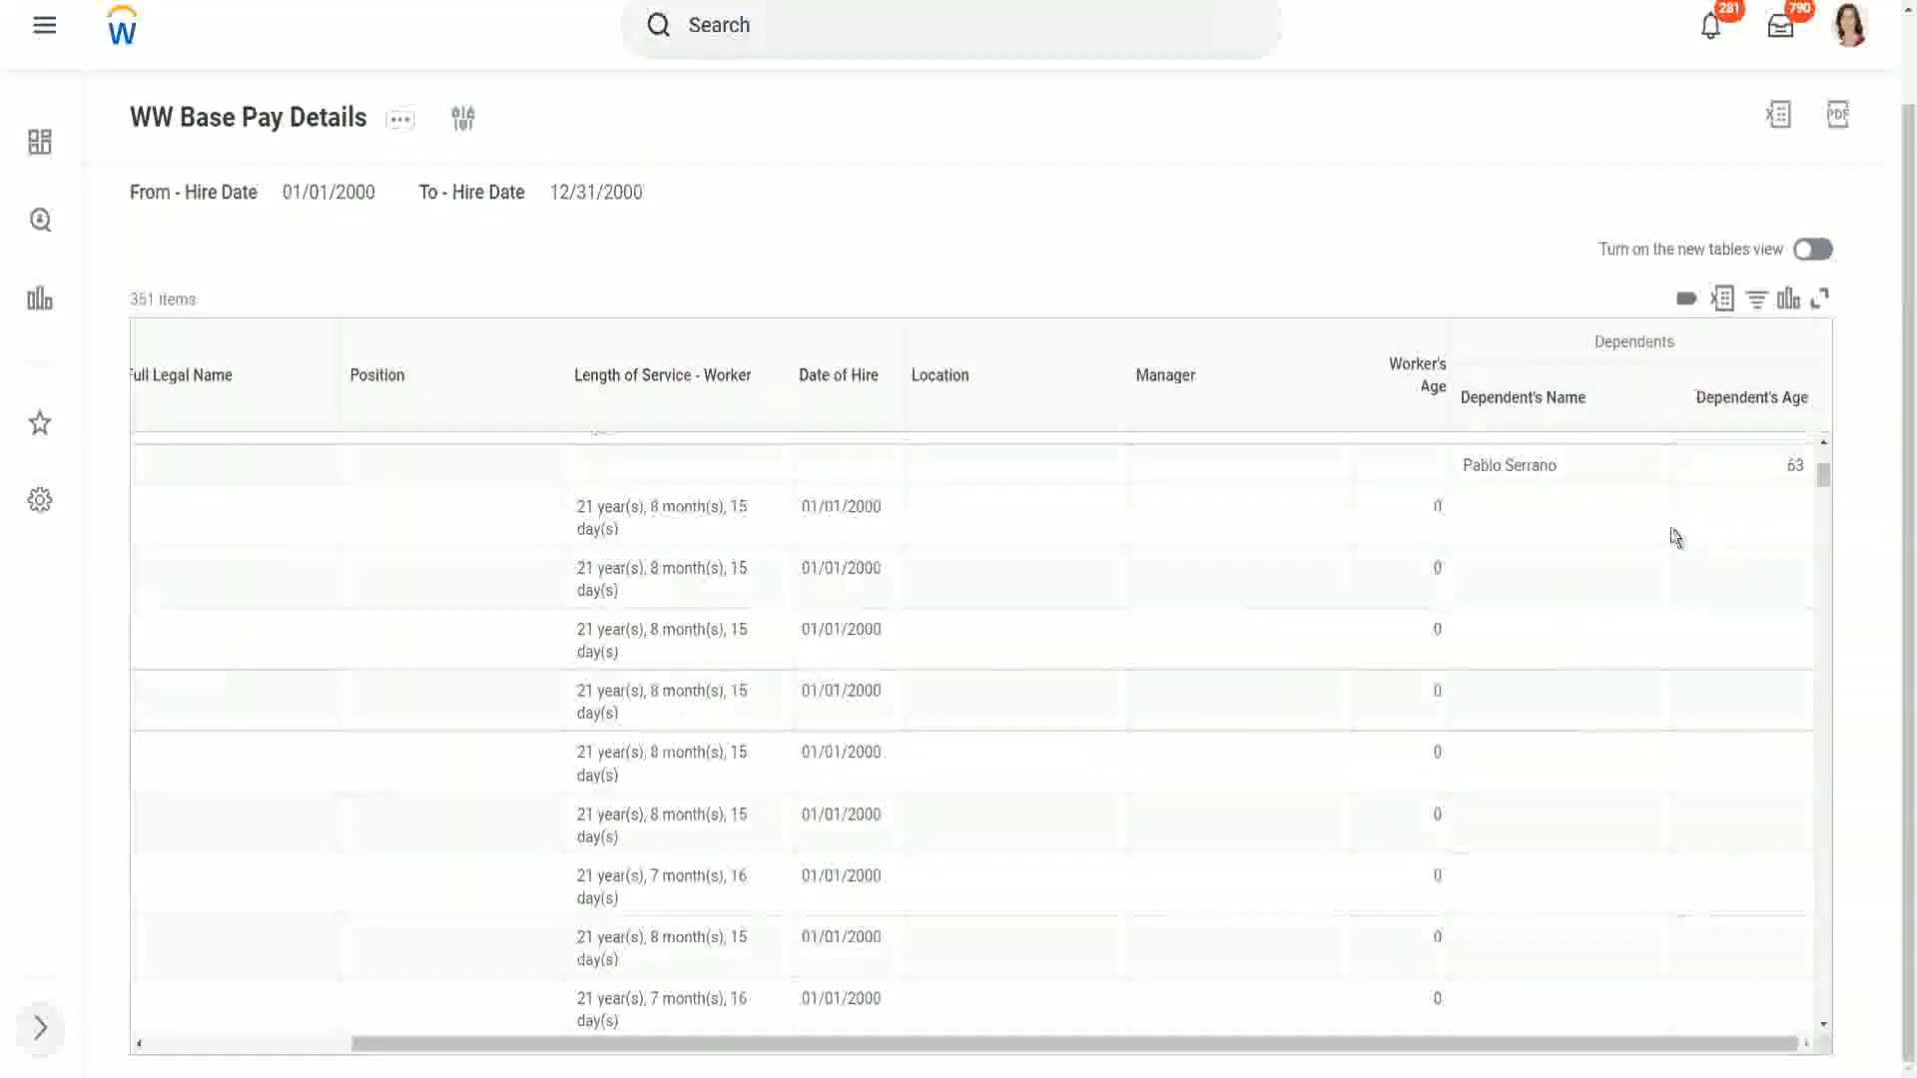
pyautogui.scroll(3, 1673, 535)
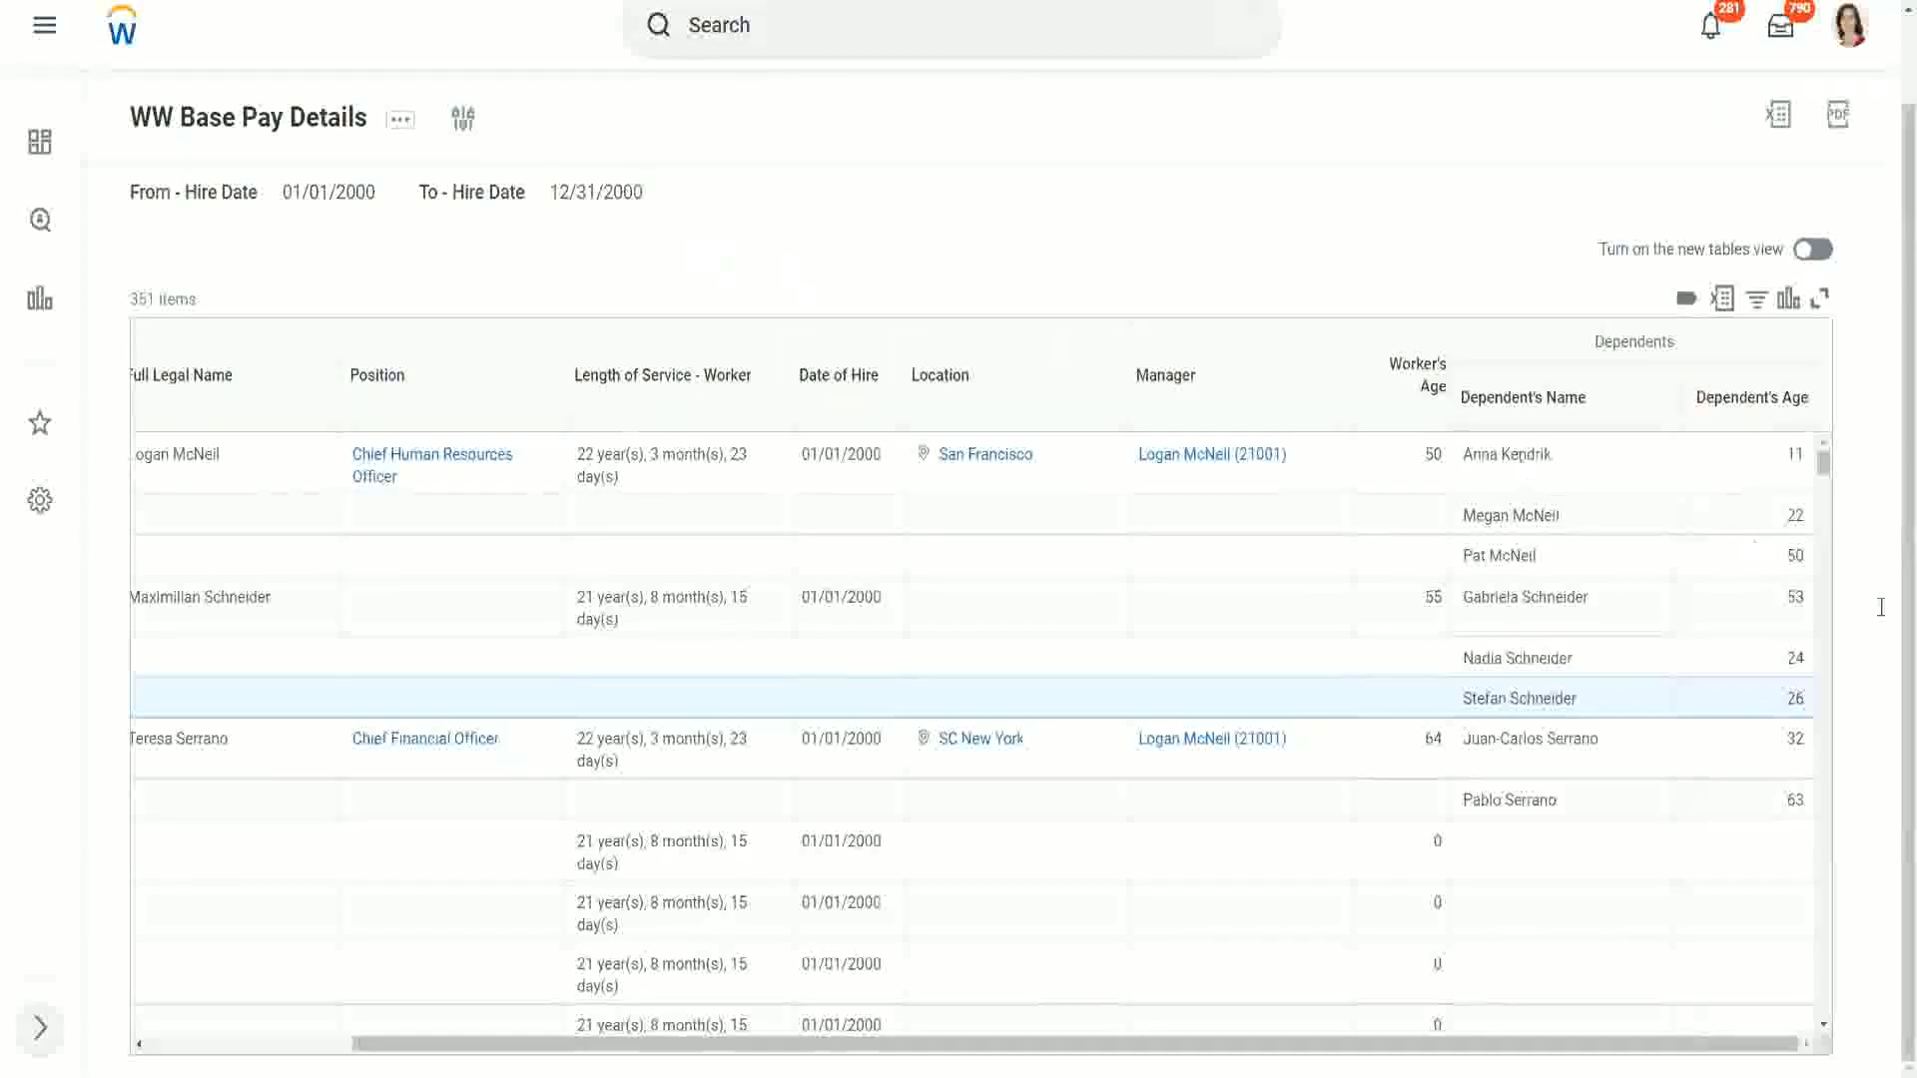
pyautogui.click(1467, 450)
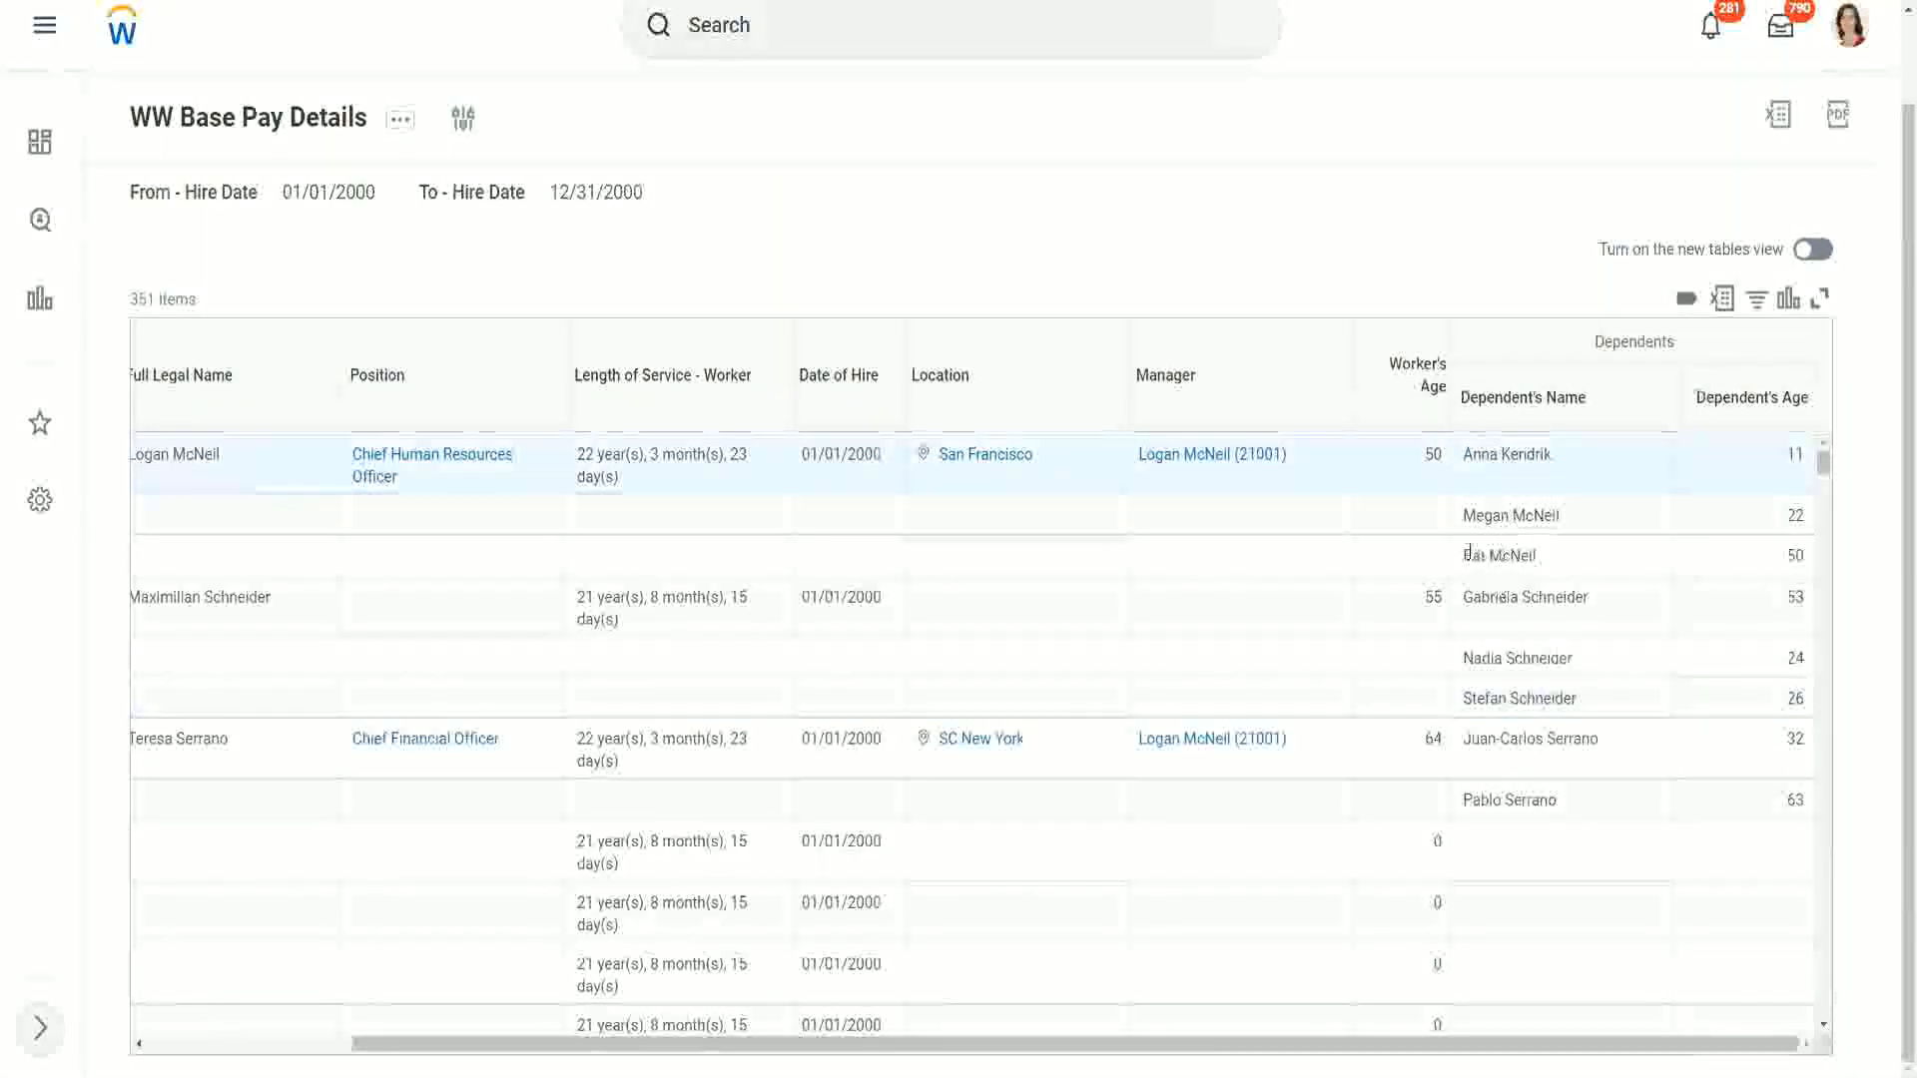
pyautogui.tripleClick(1544, 555)
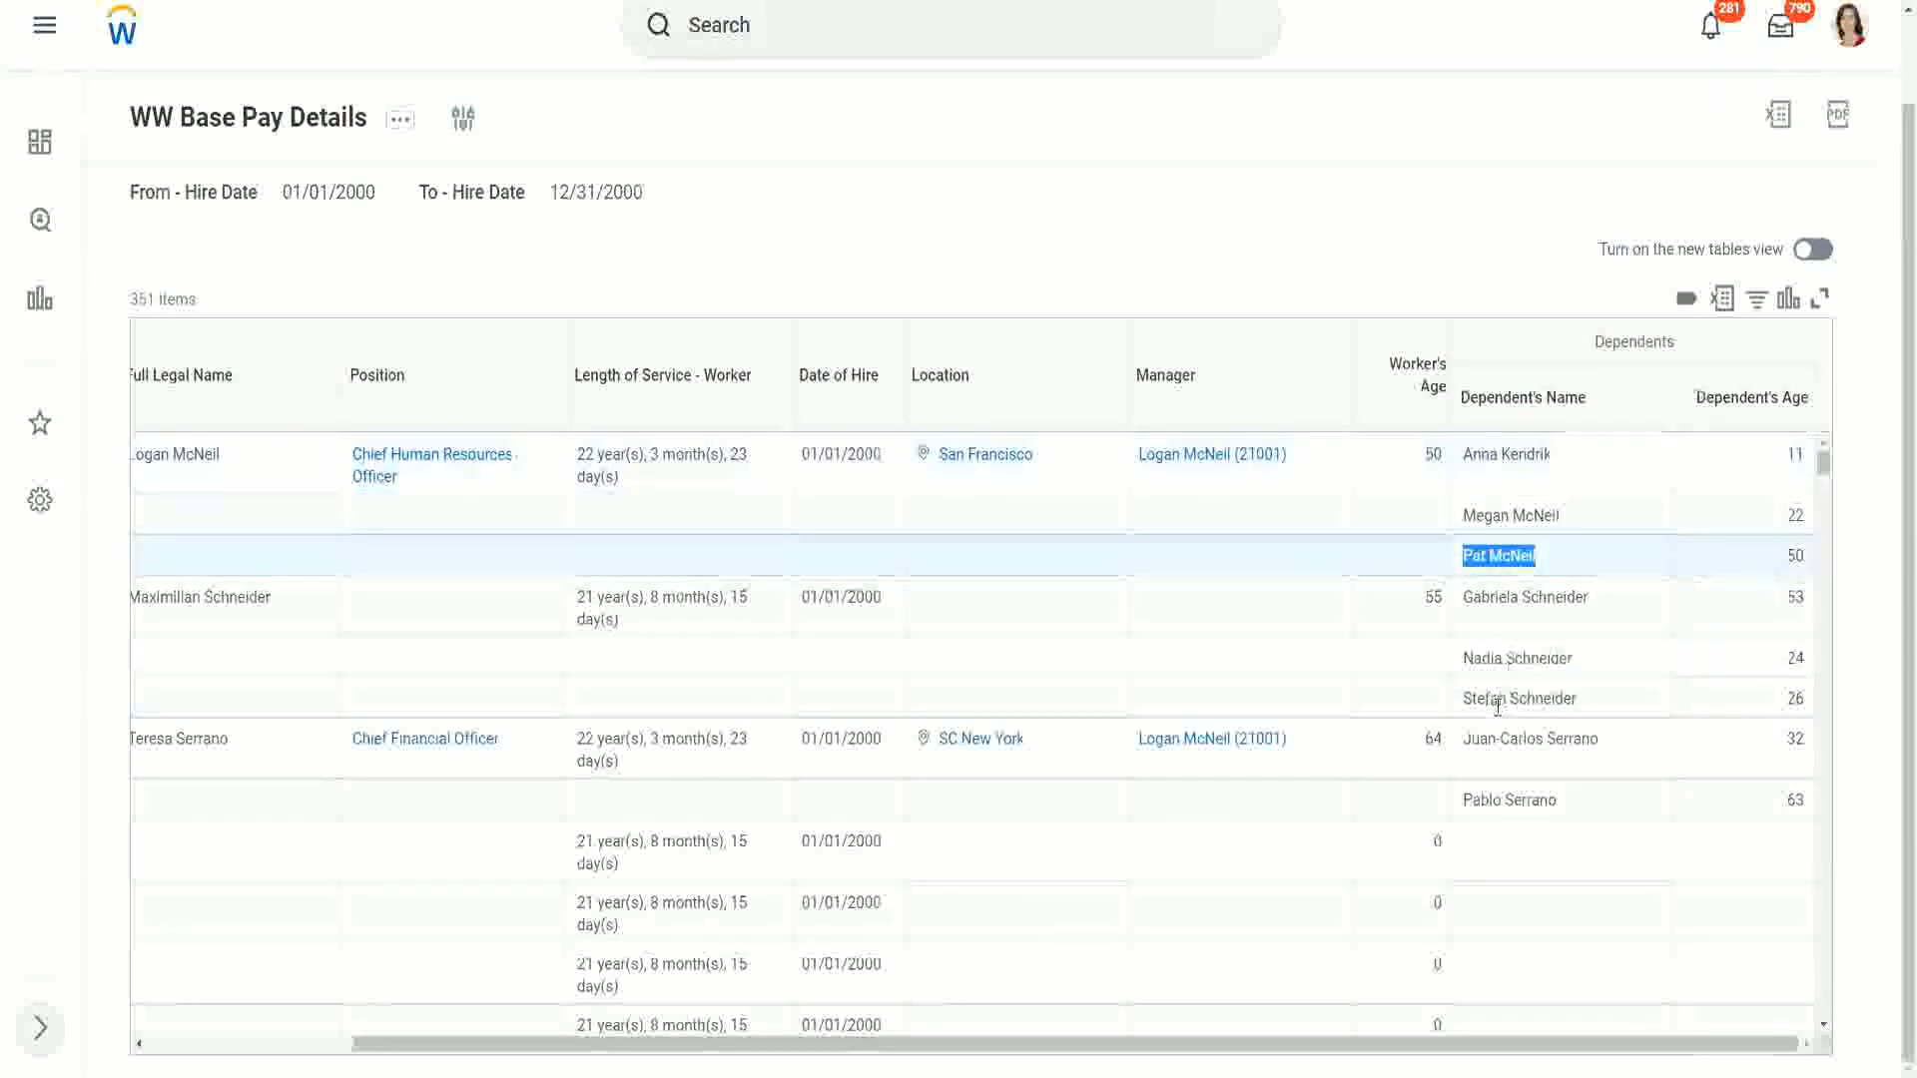
pyautogui.click(1591, 798)
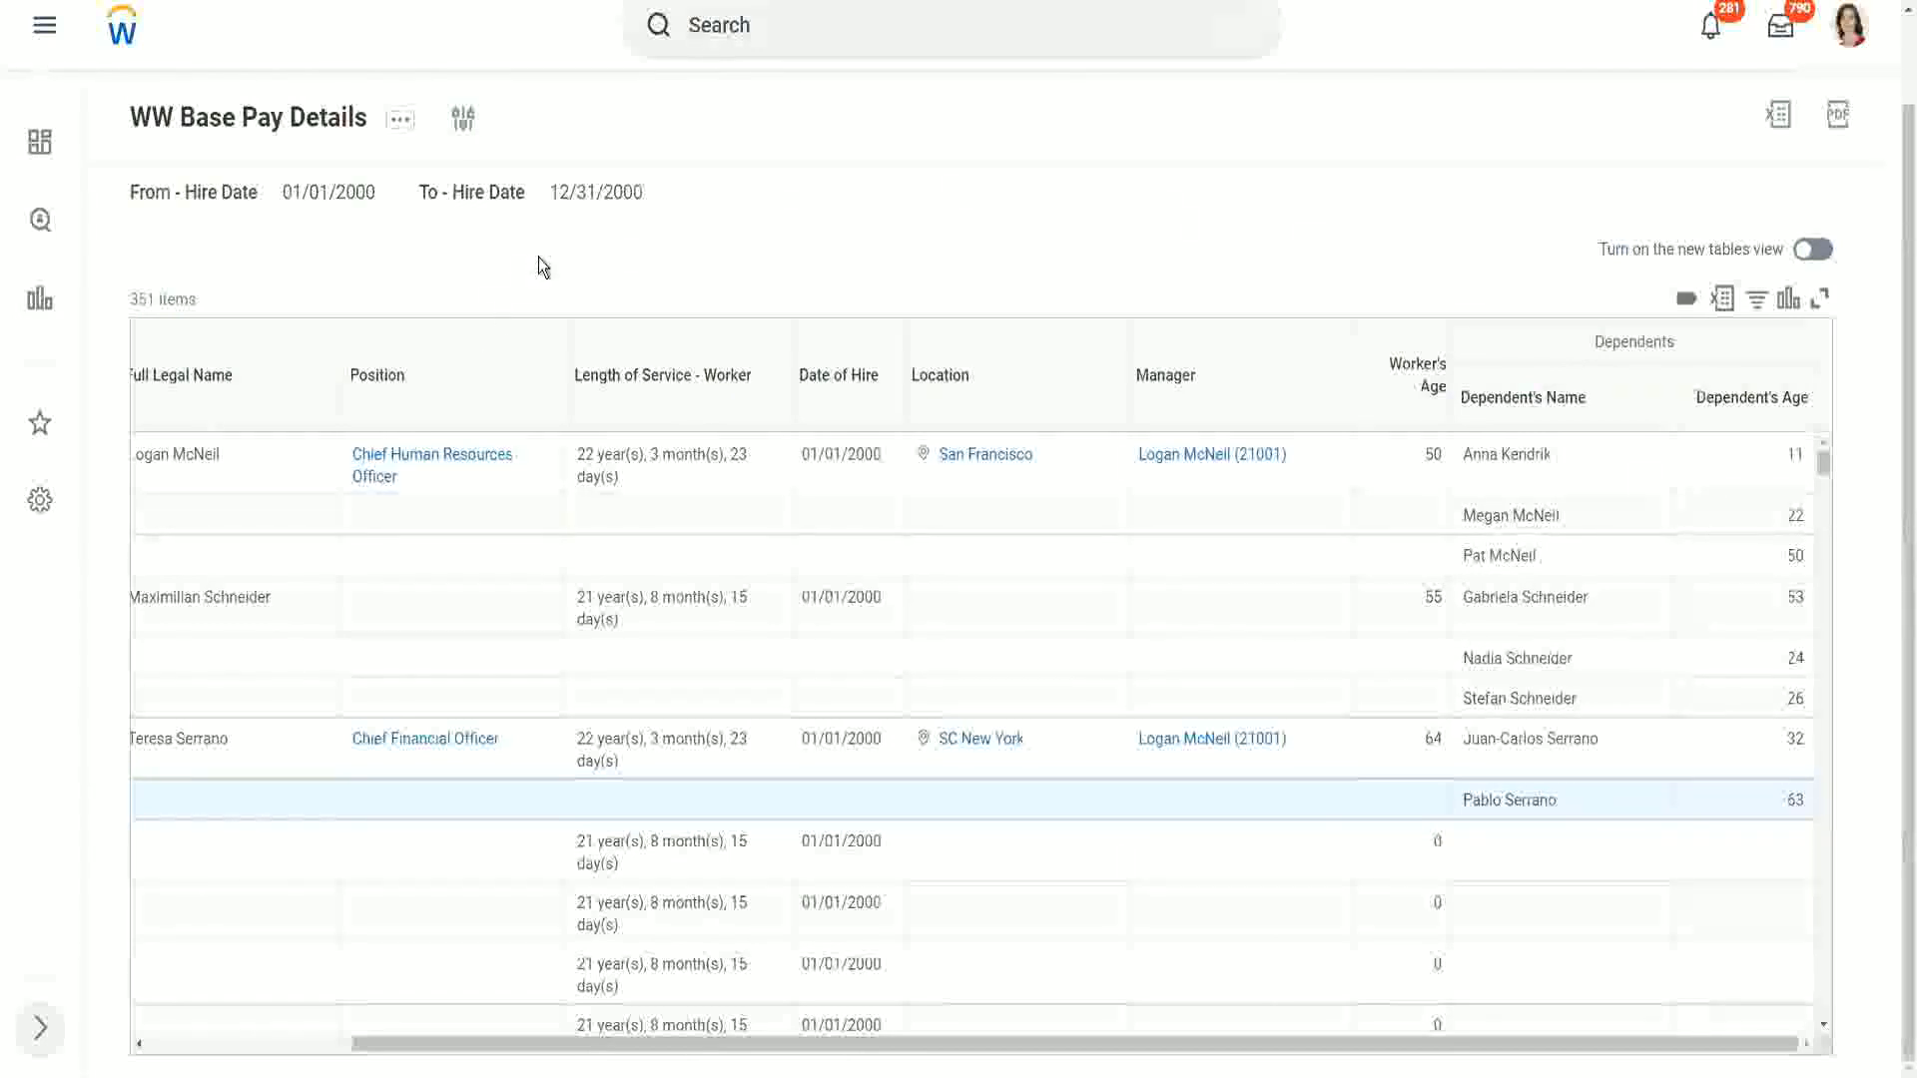
# Step: Duplicate the report's browser tab and open the Create Calculated Field task there
pyautogui.rightClick(326, 1)
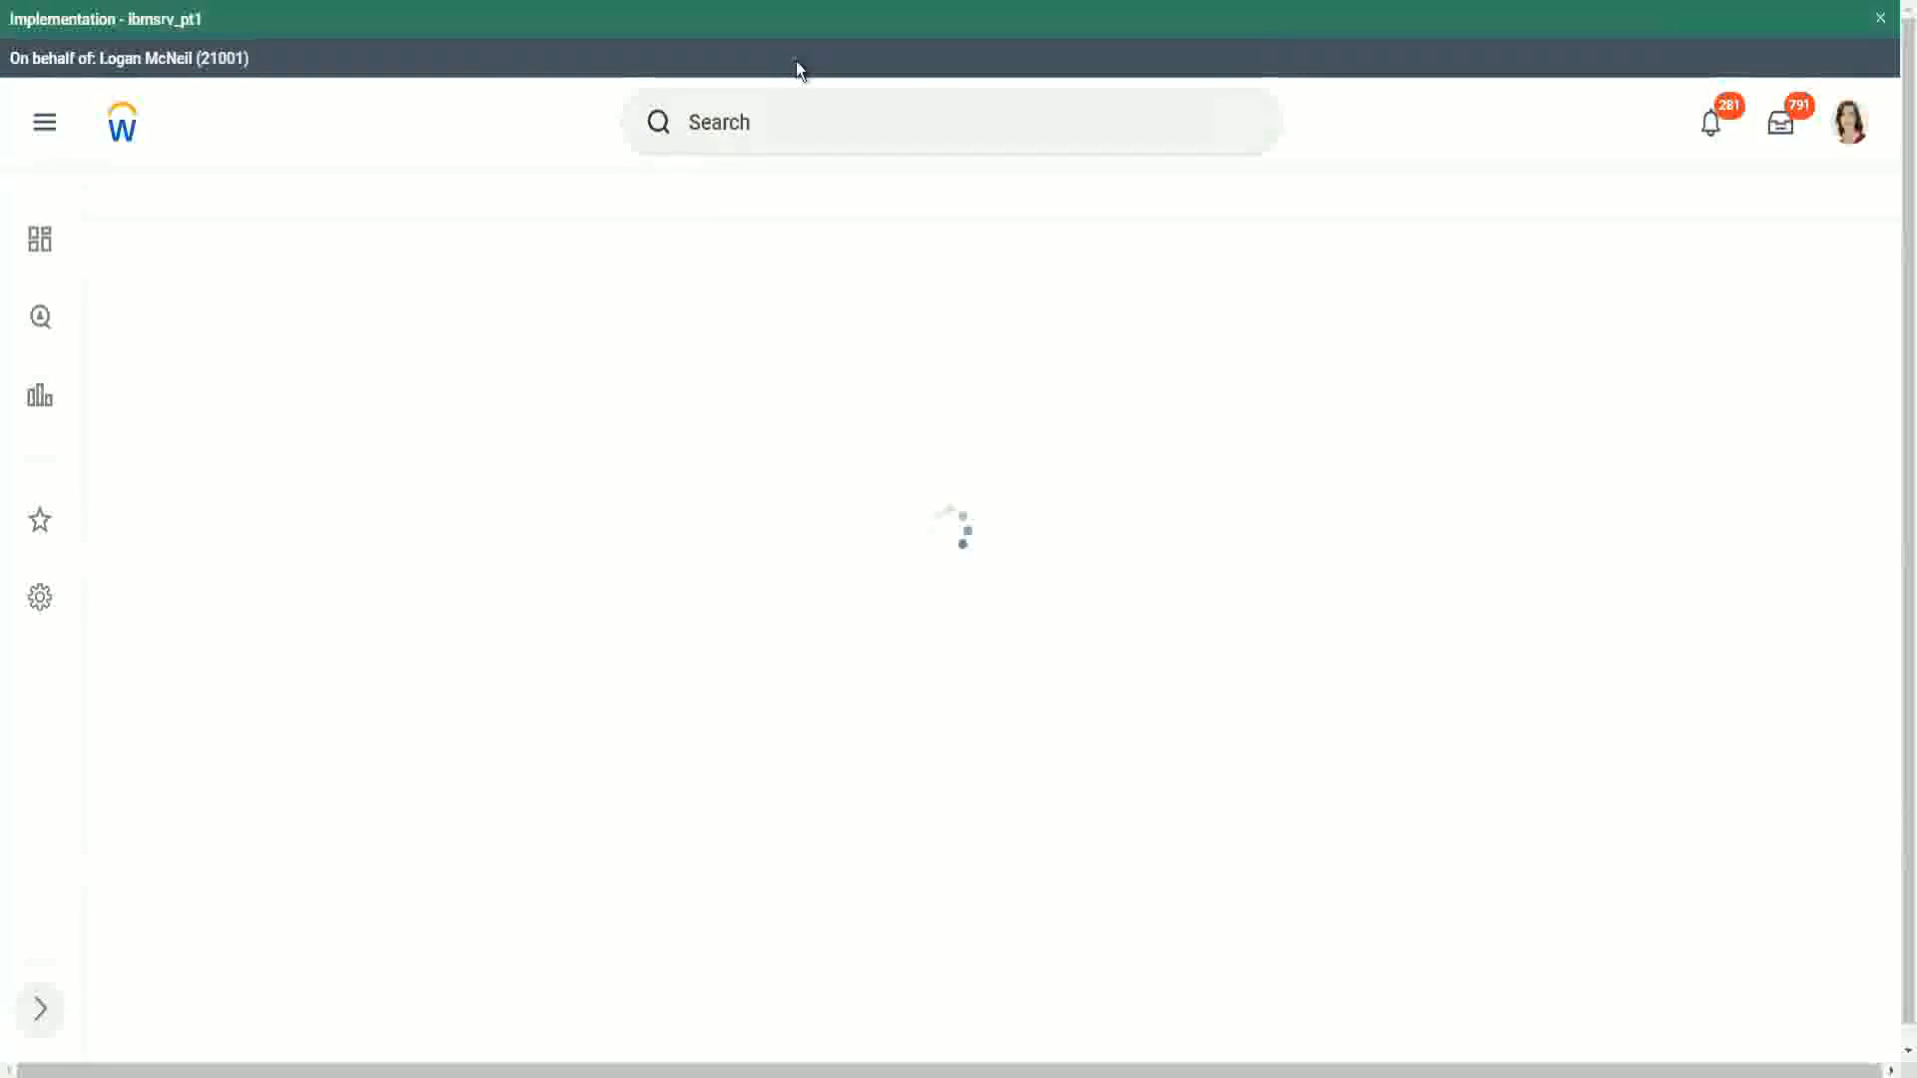
pyautogui.click(799, 125)
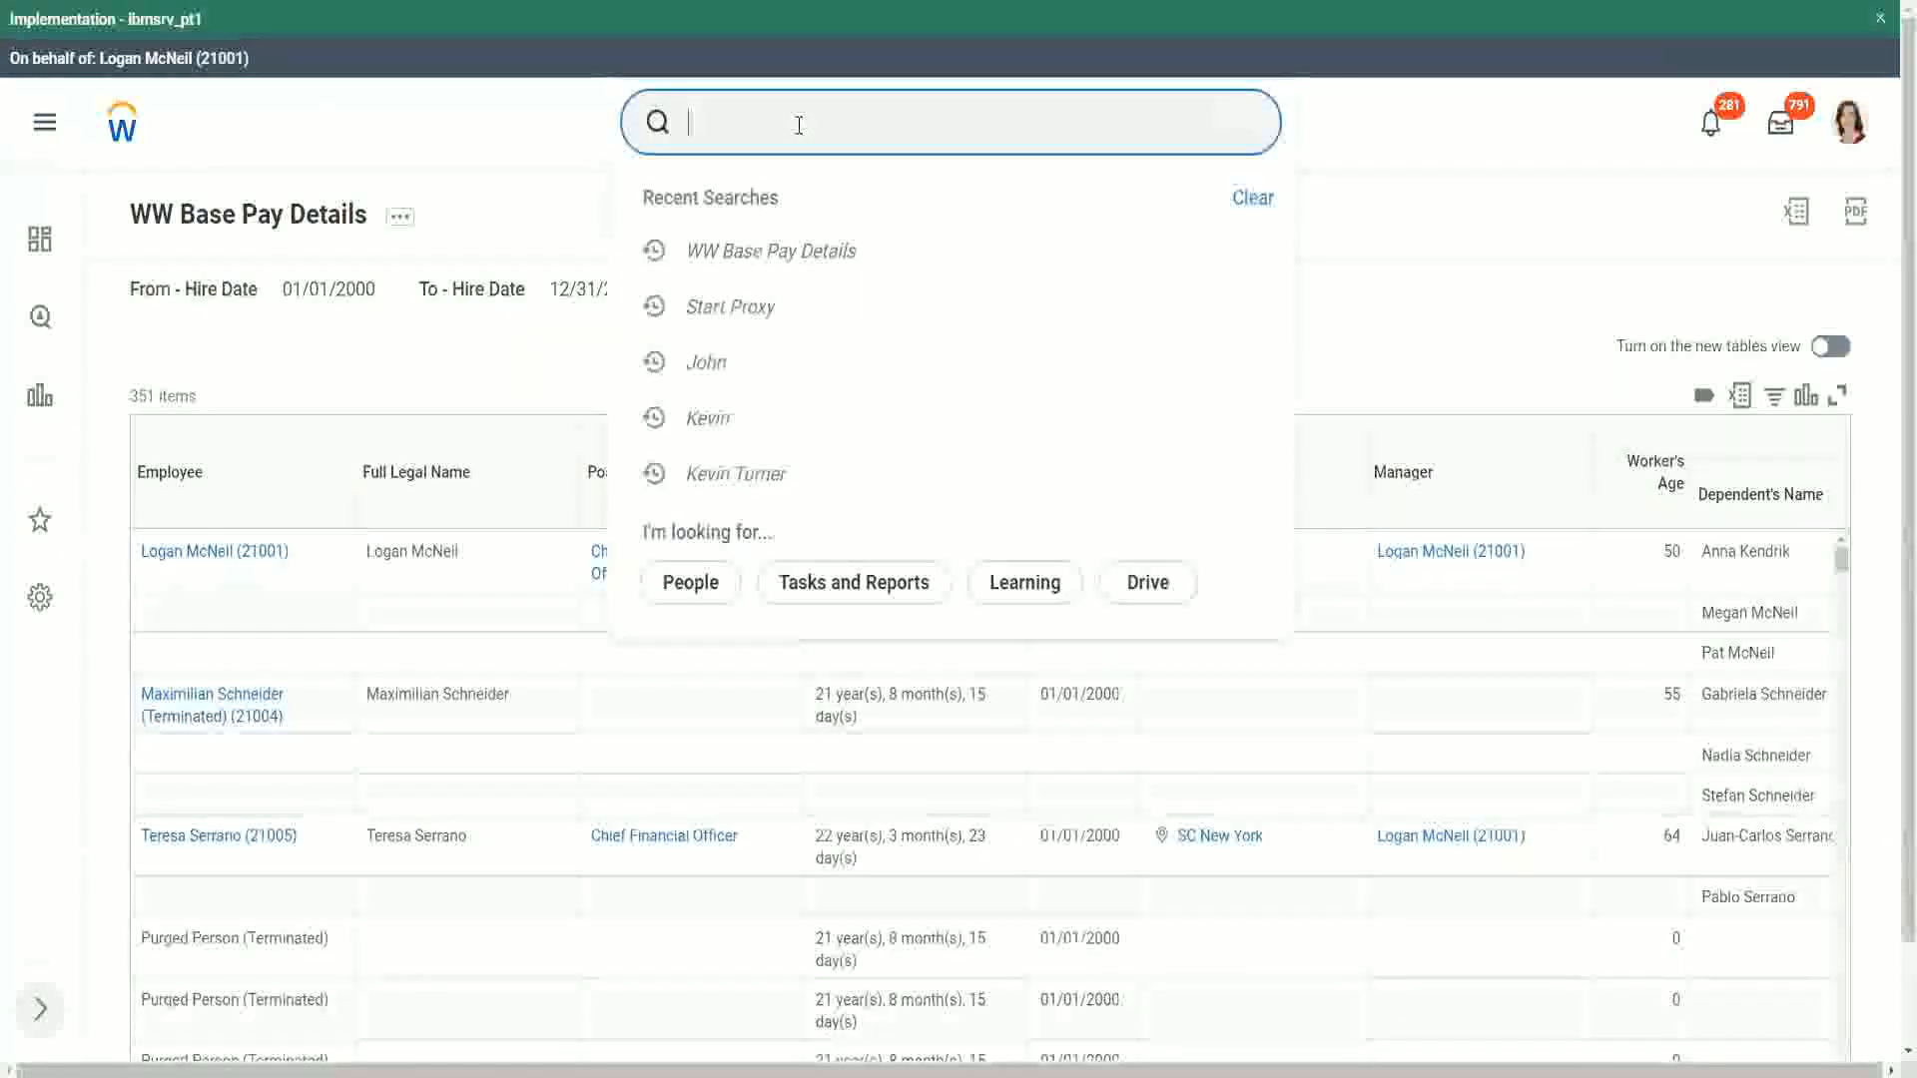
pyautogui.write('create calc')
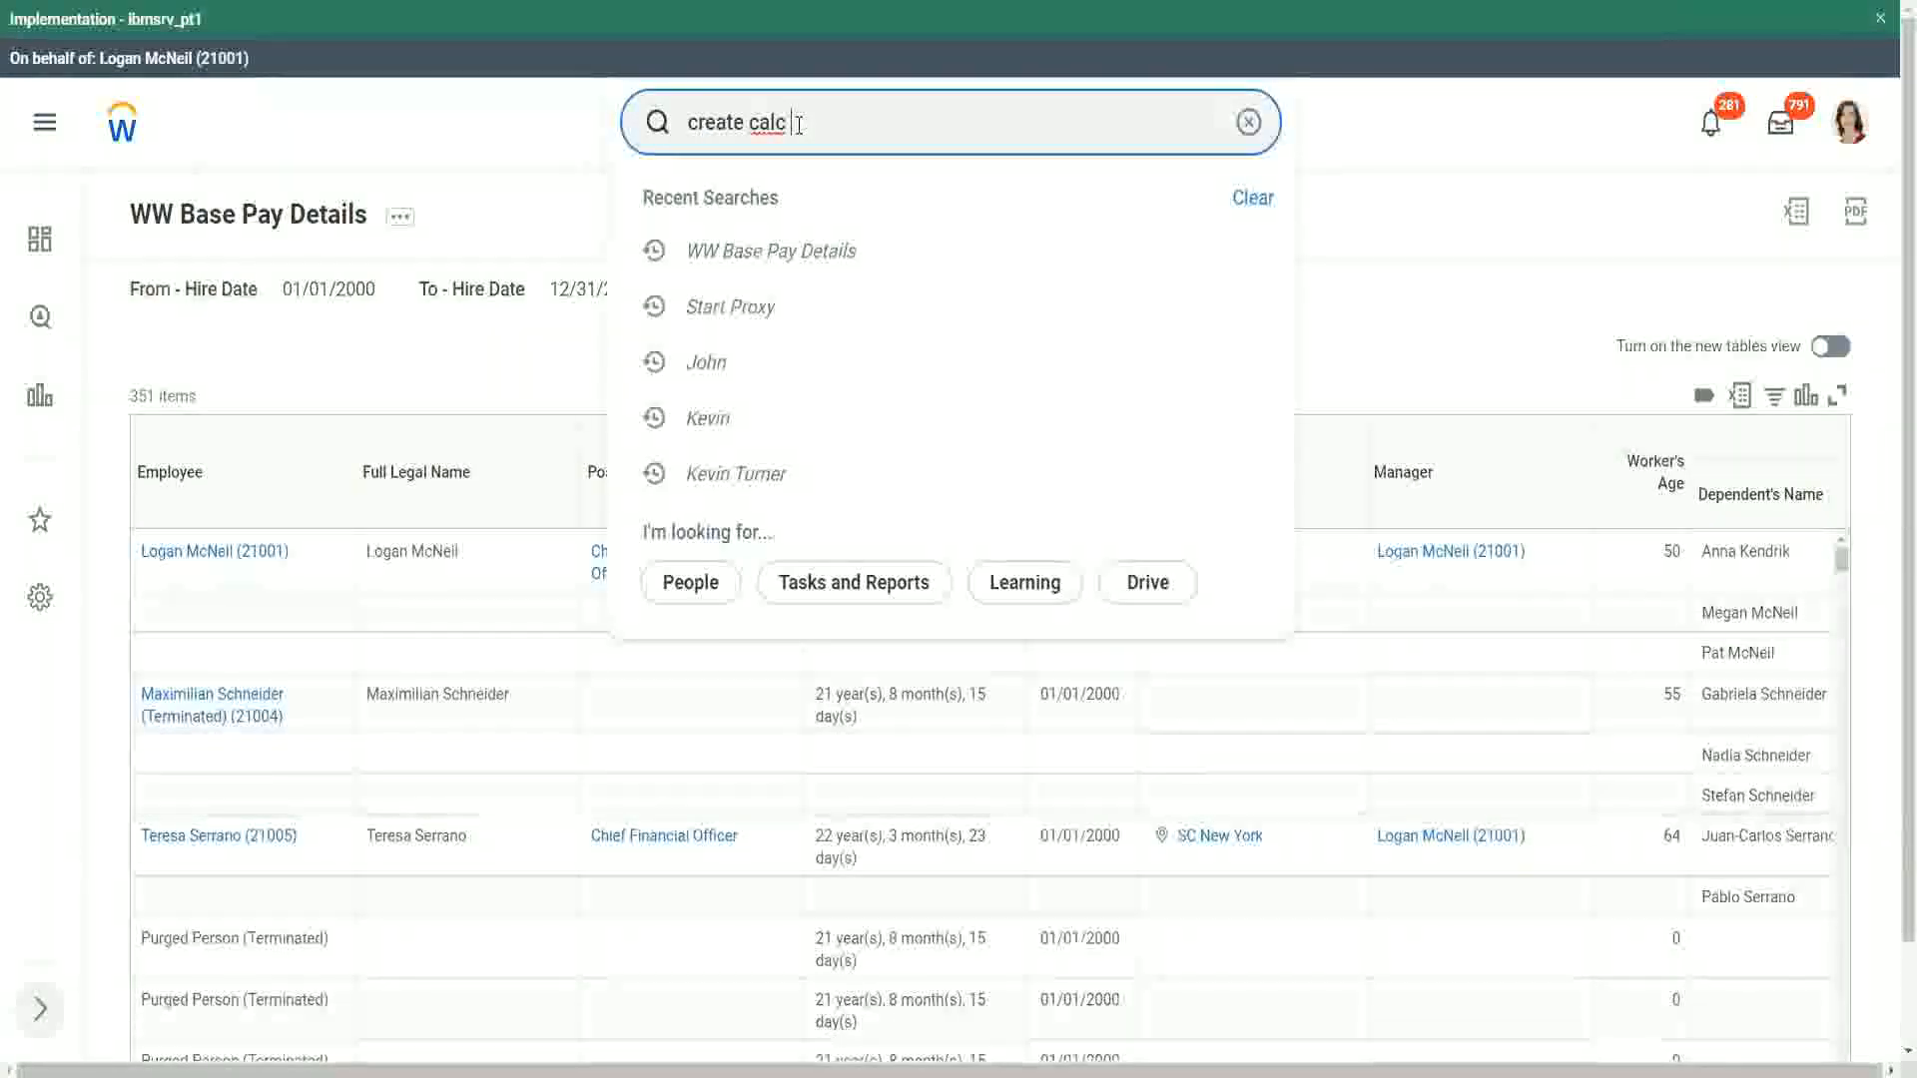
pyautogui.write(' field')
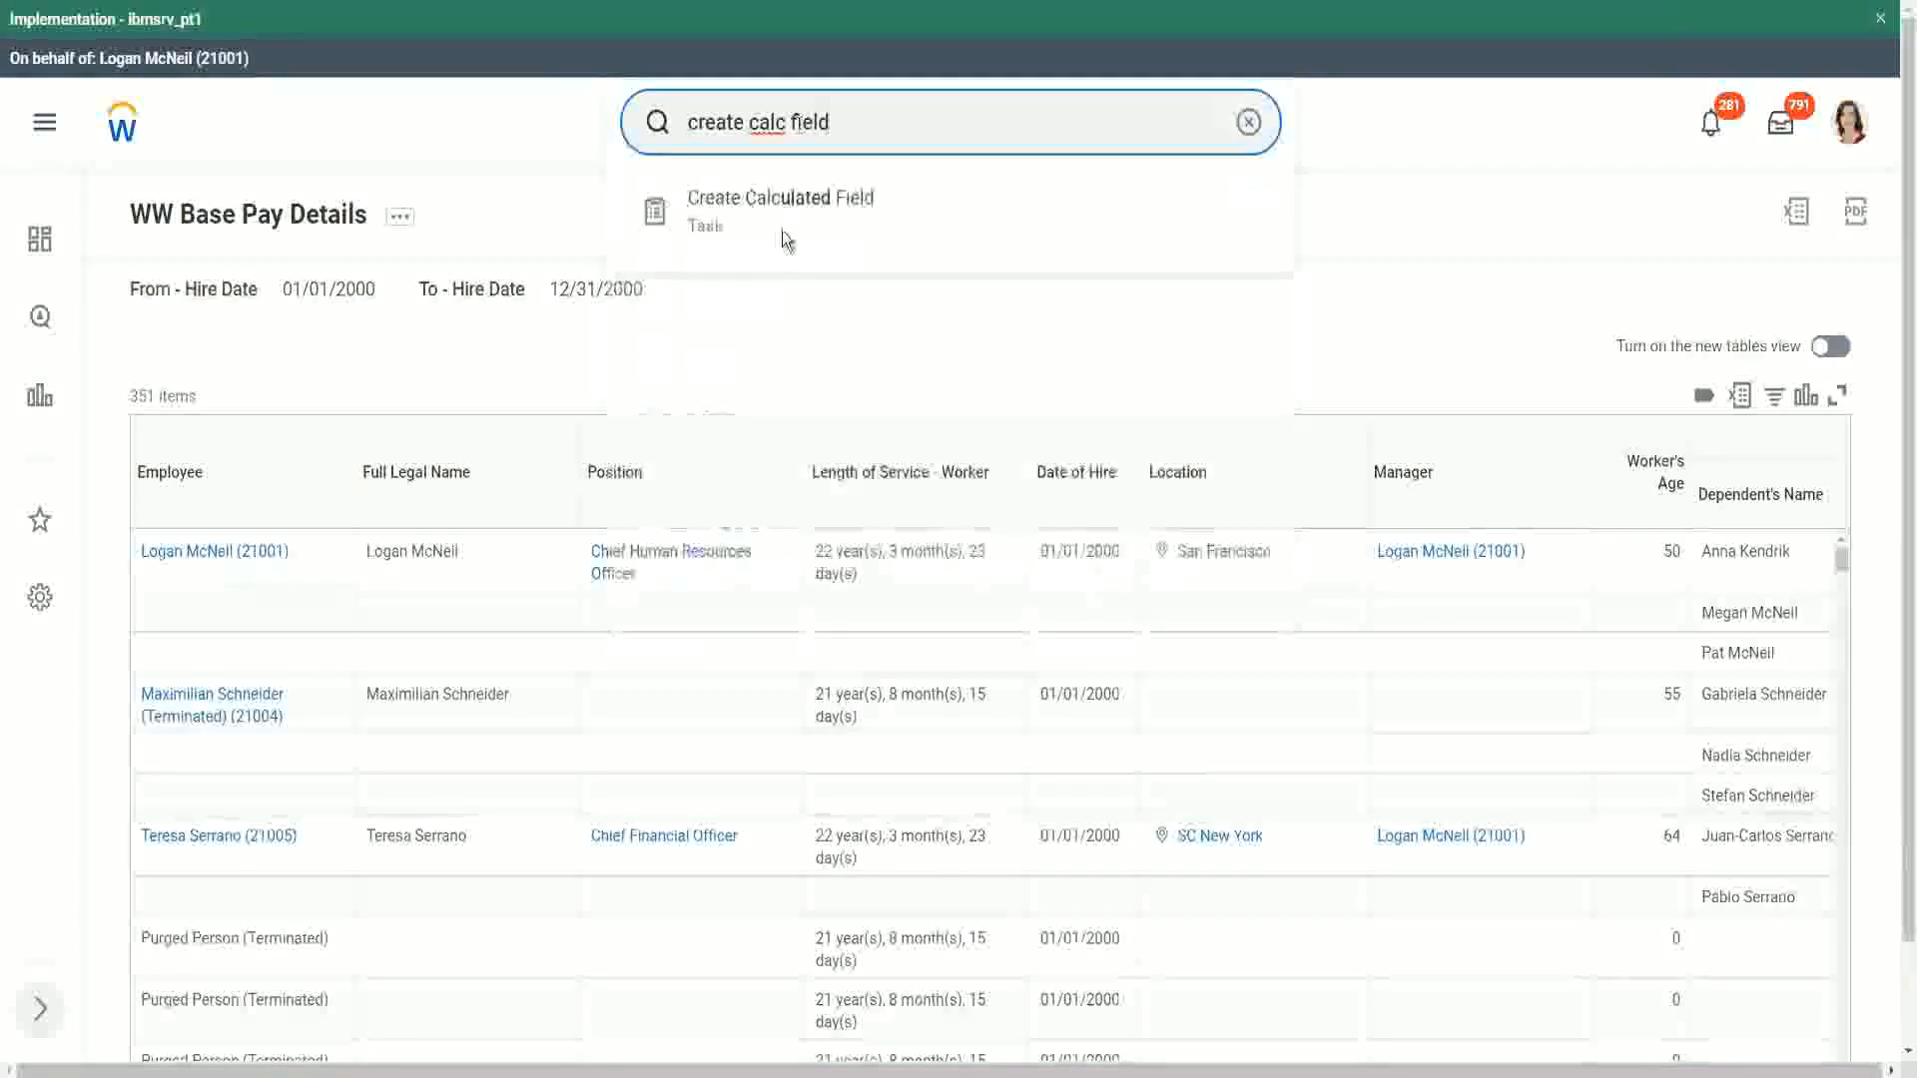
pyautogui.click(782, 214)
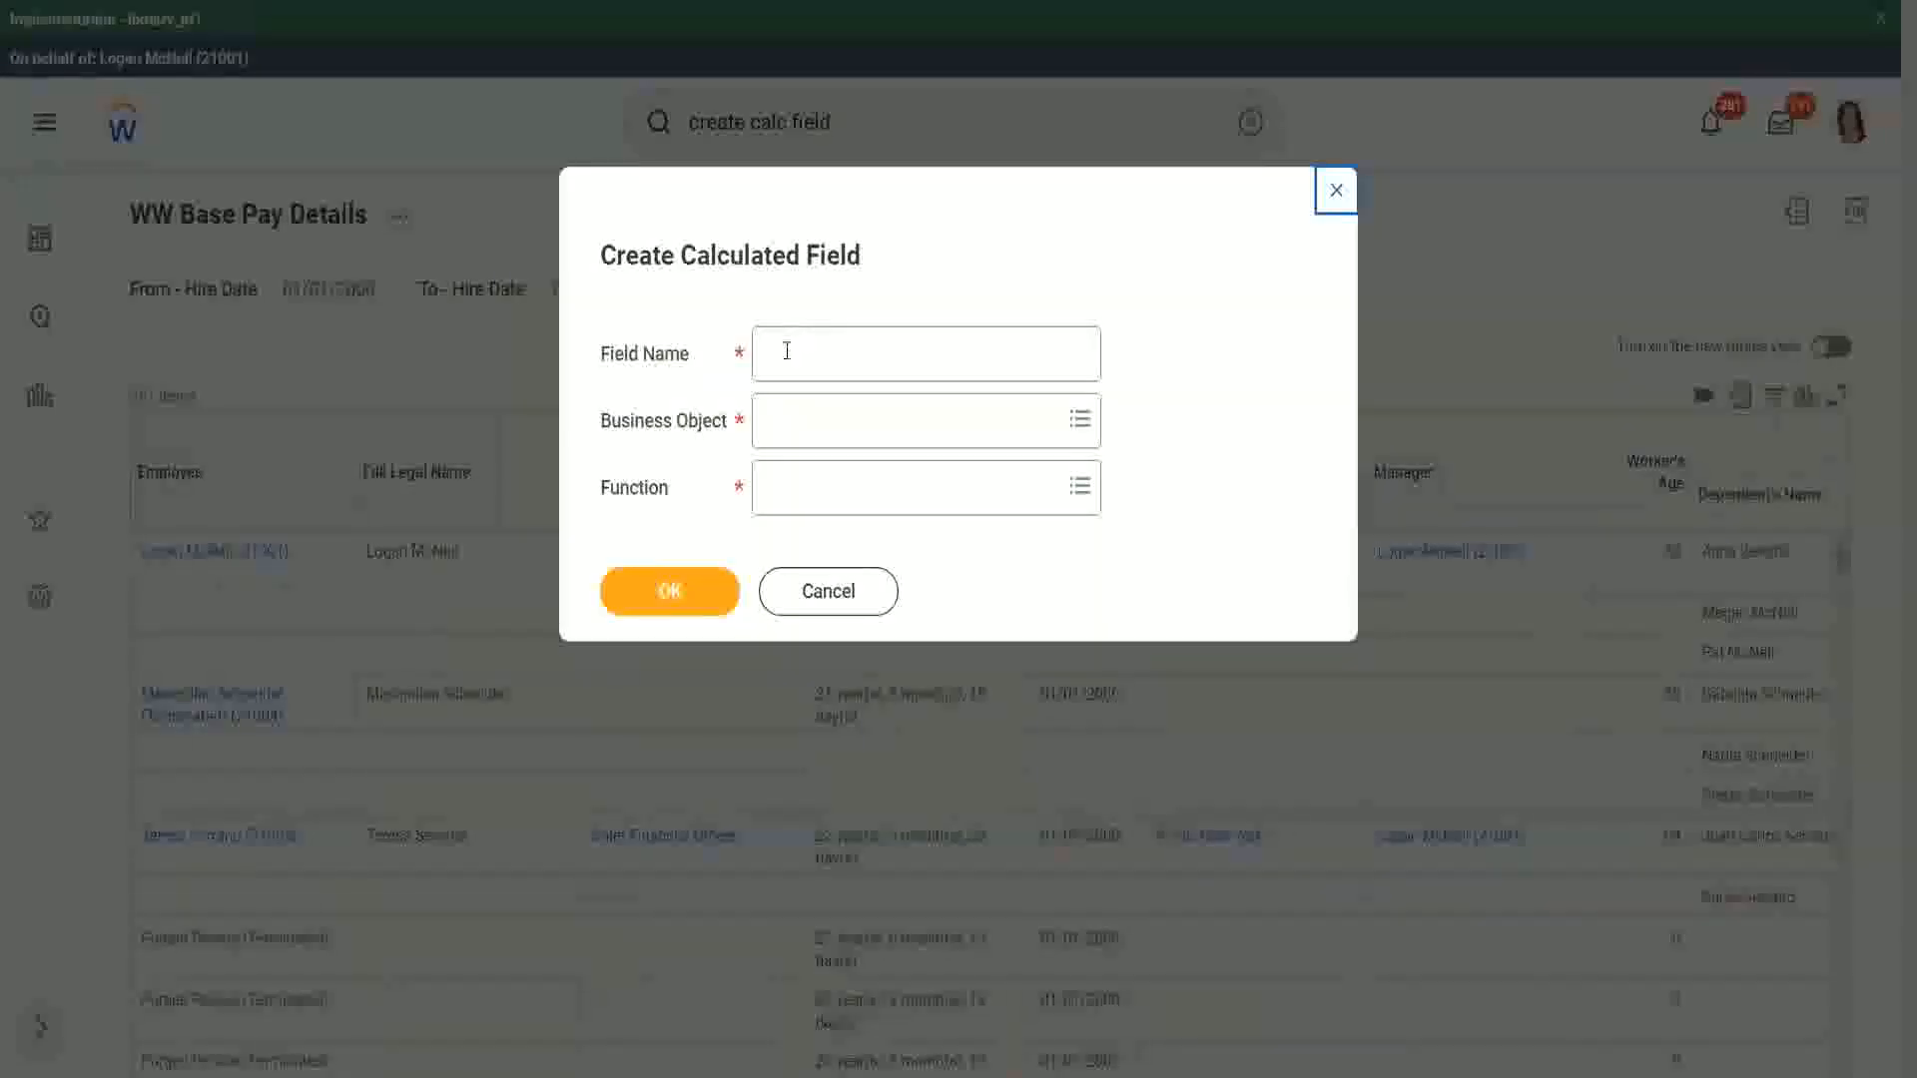
# Step: Create the calculated field CF-WW-ESI-Eldest Dependent on the Worker business object with the Extract Single Instance function
pyautogui.click(786, 350)
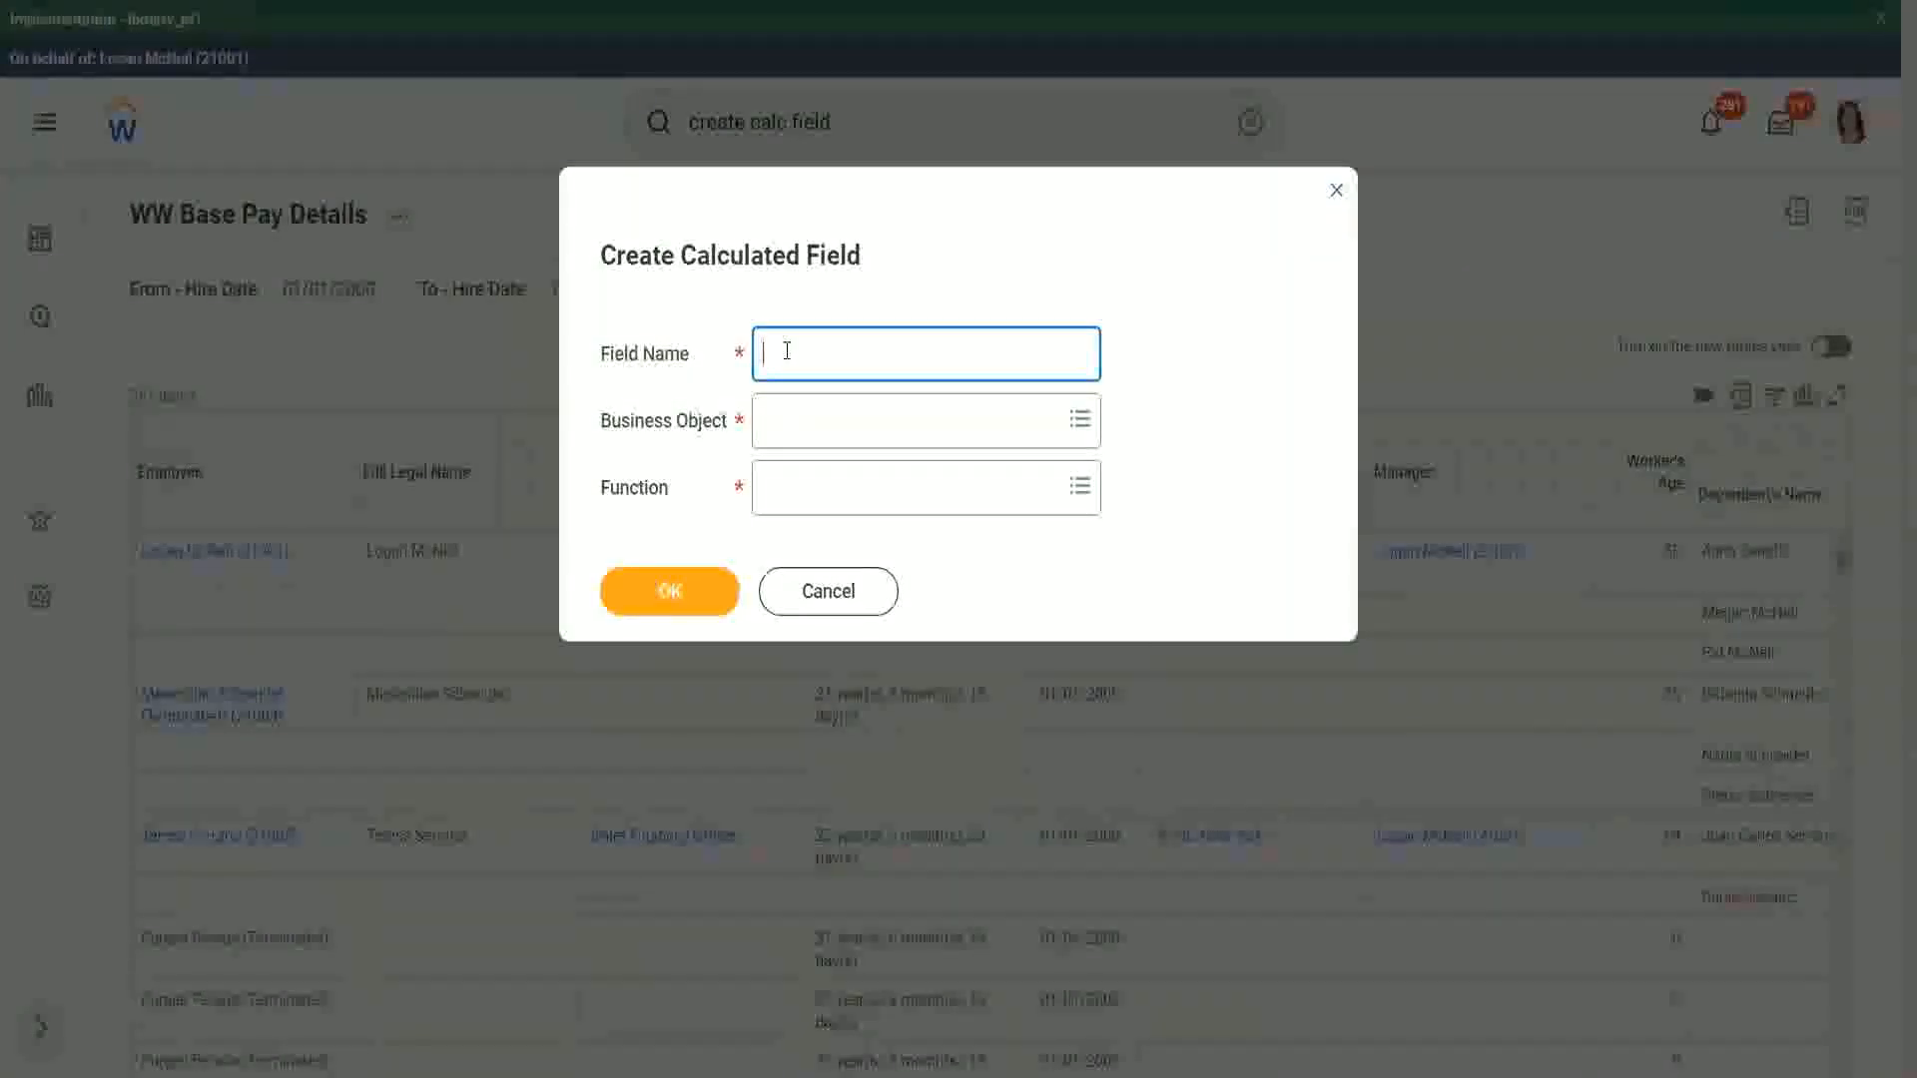
pyautogui.write('CF-WW-ESI-Eldest Dependent')
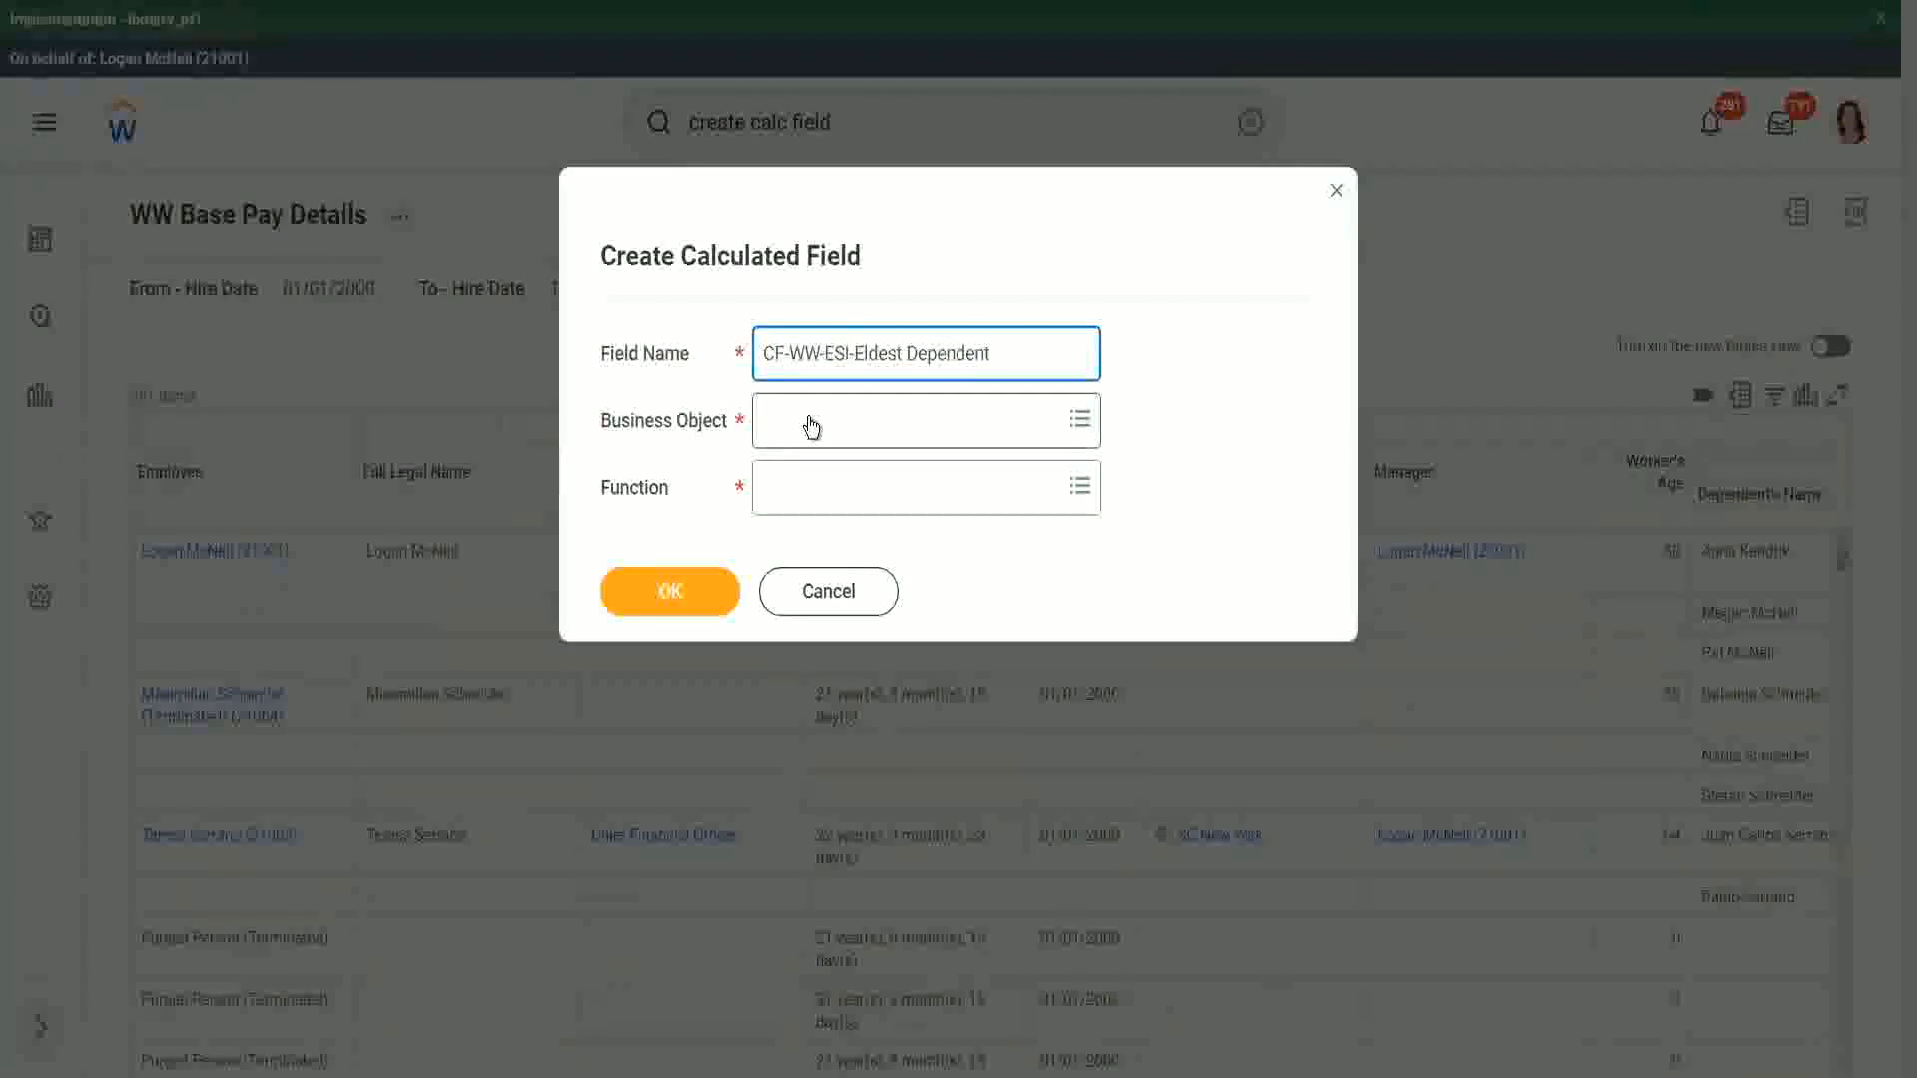
pyautogui.click(811, 427)
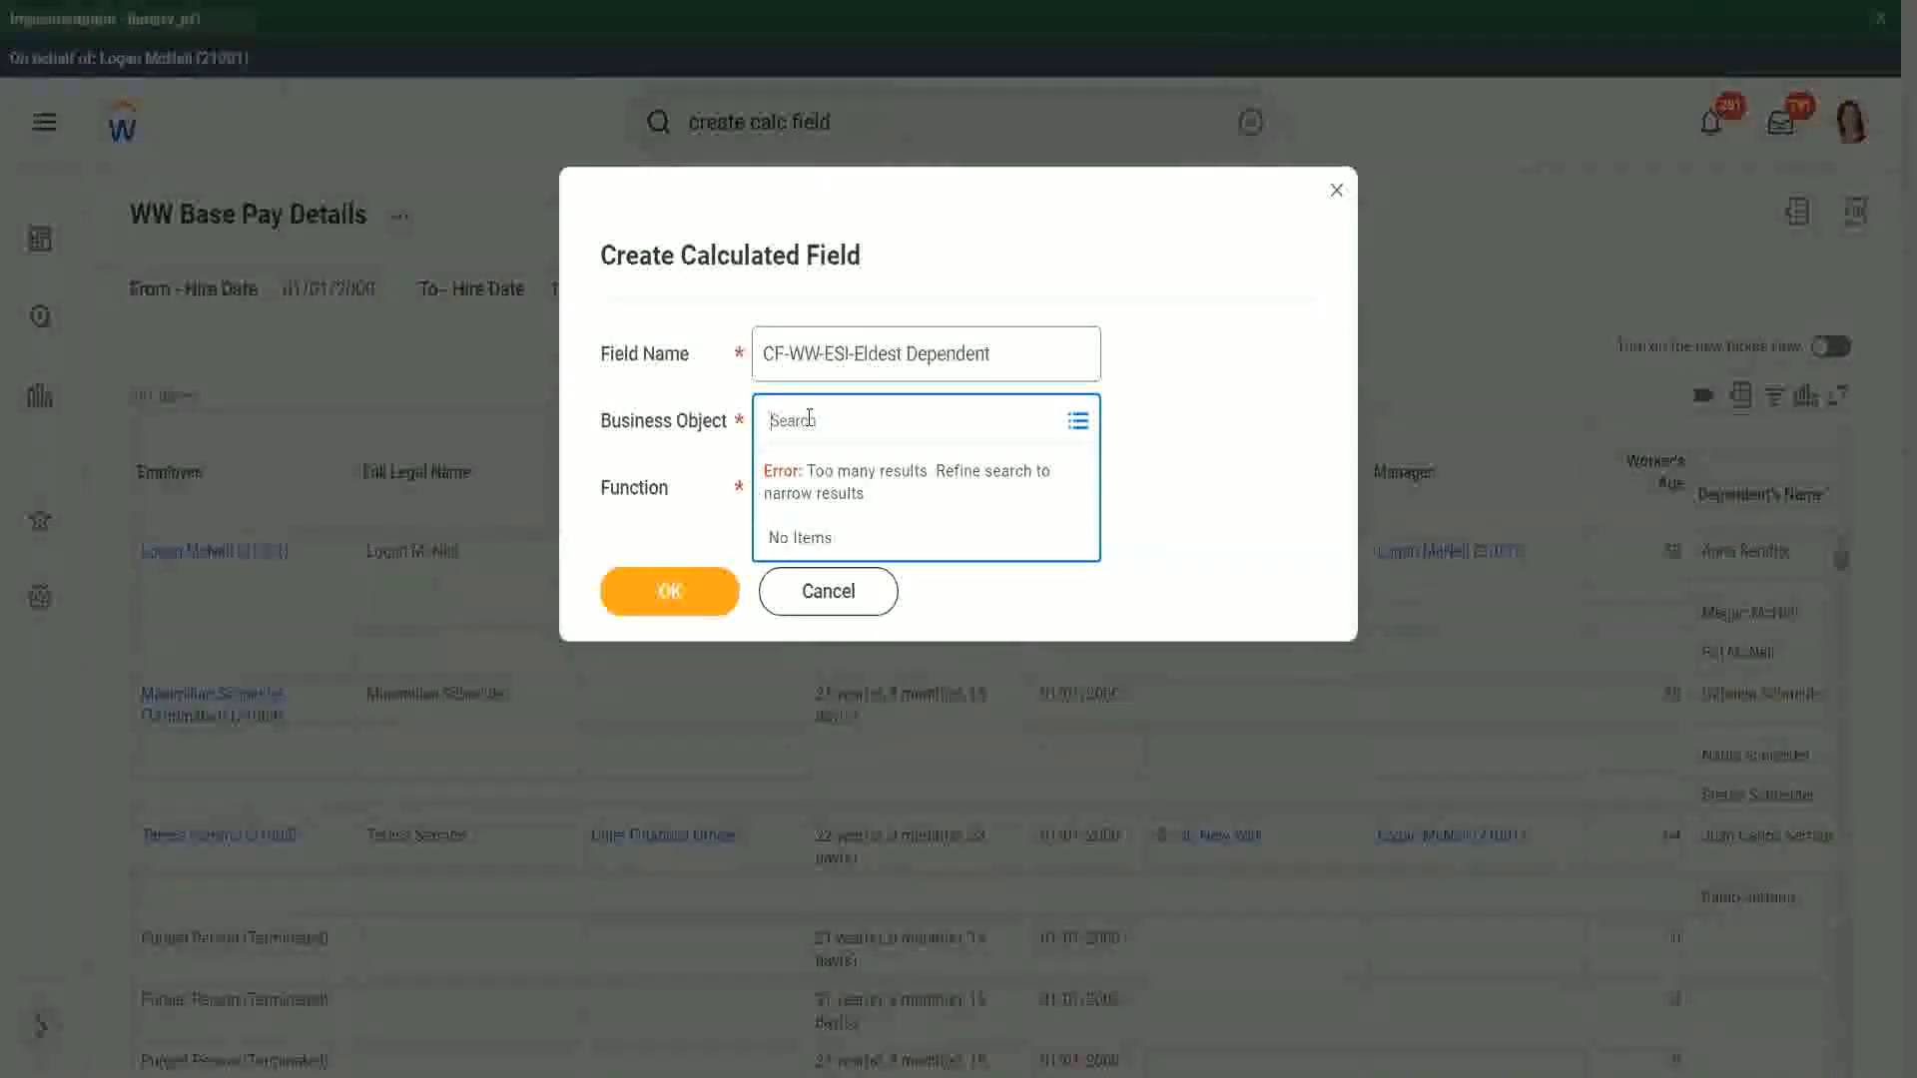
pyautogui.write('worker')
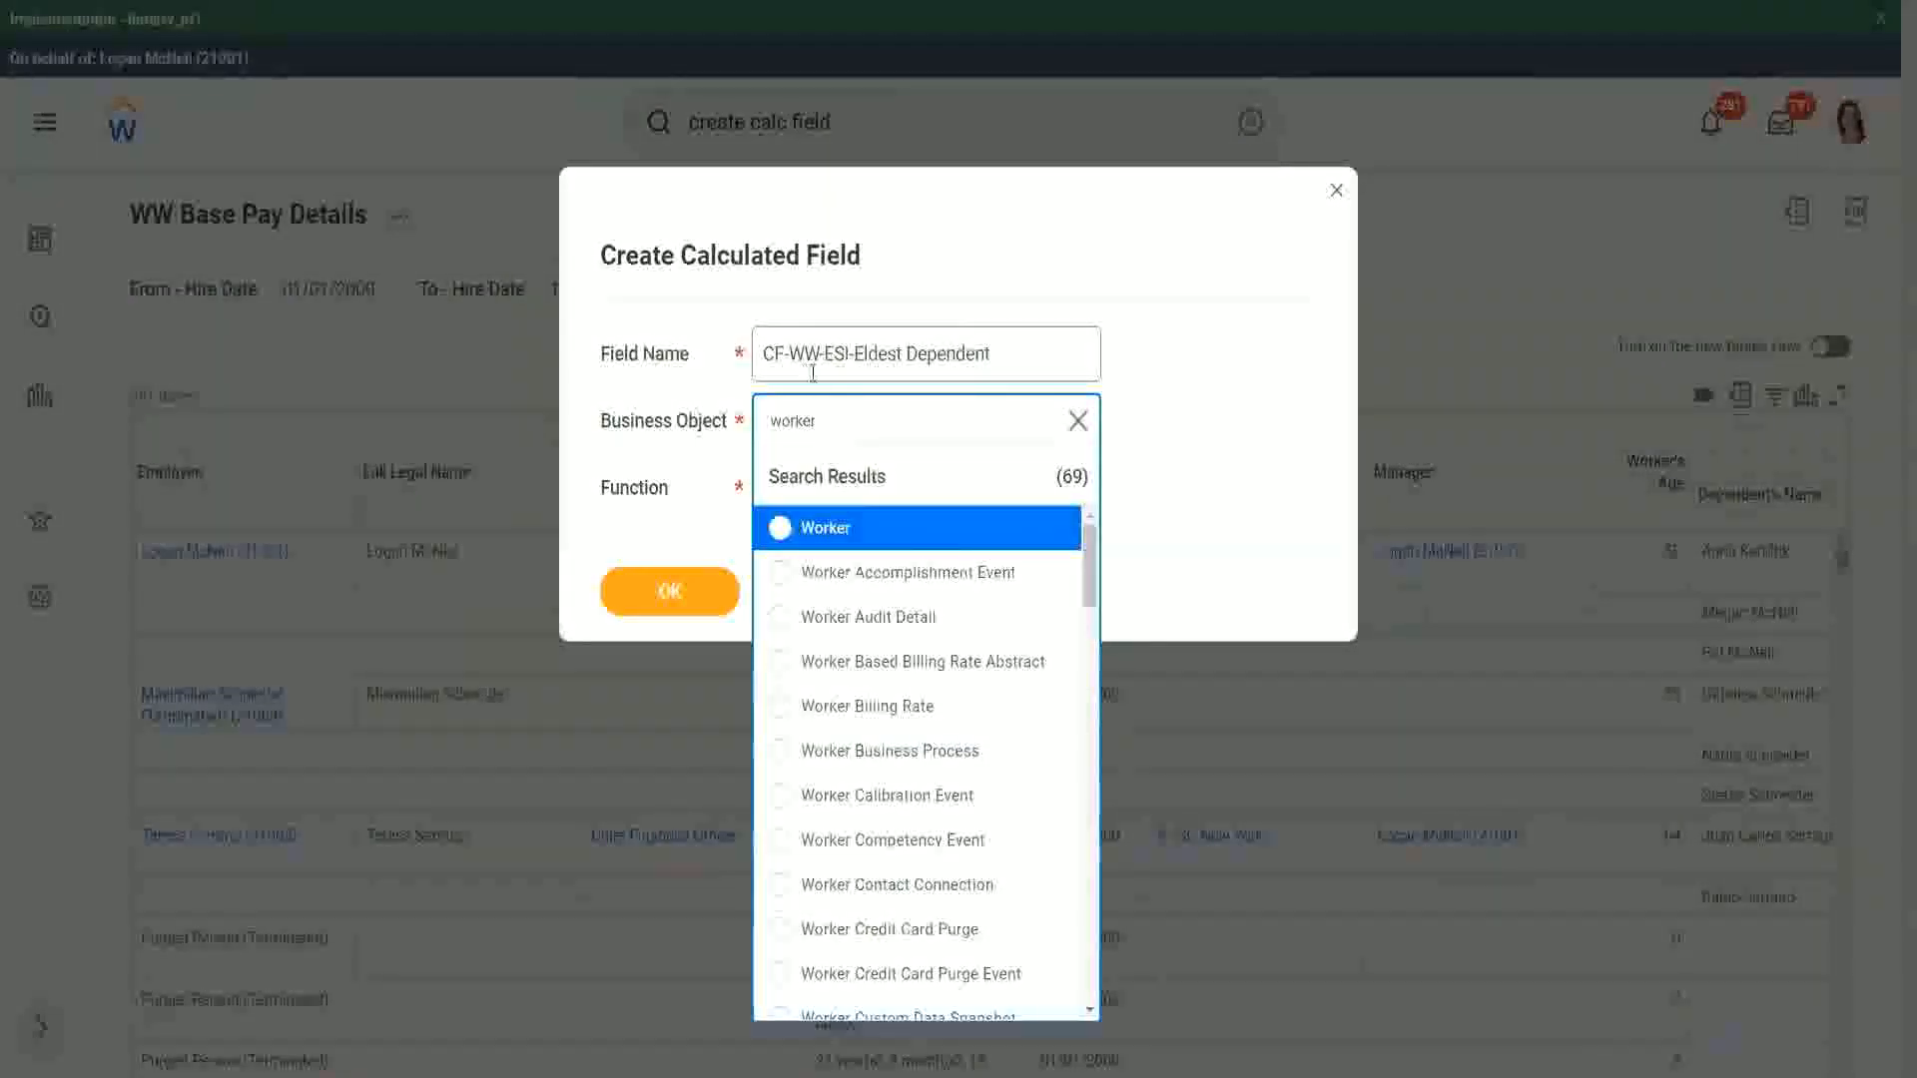
pyautogui.click(903, 540)
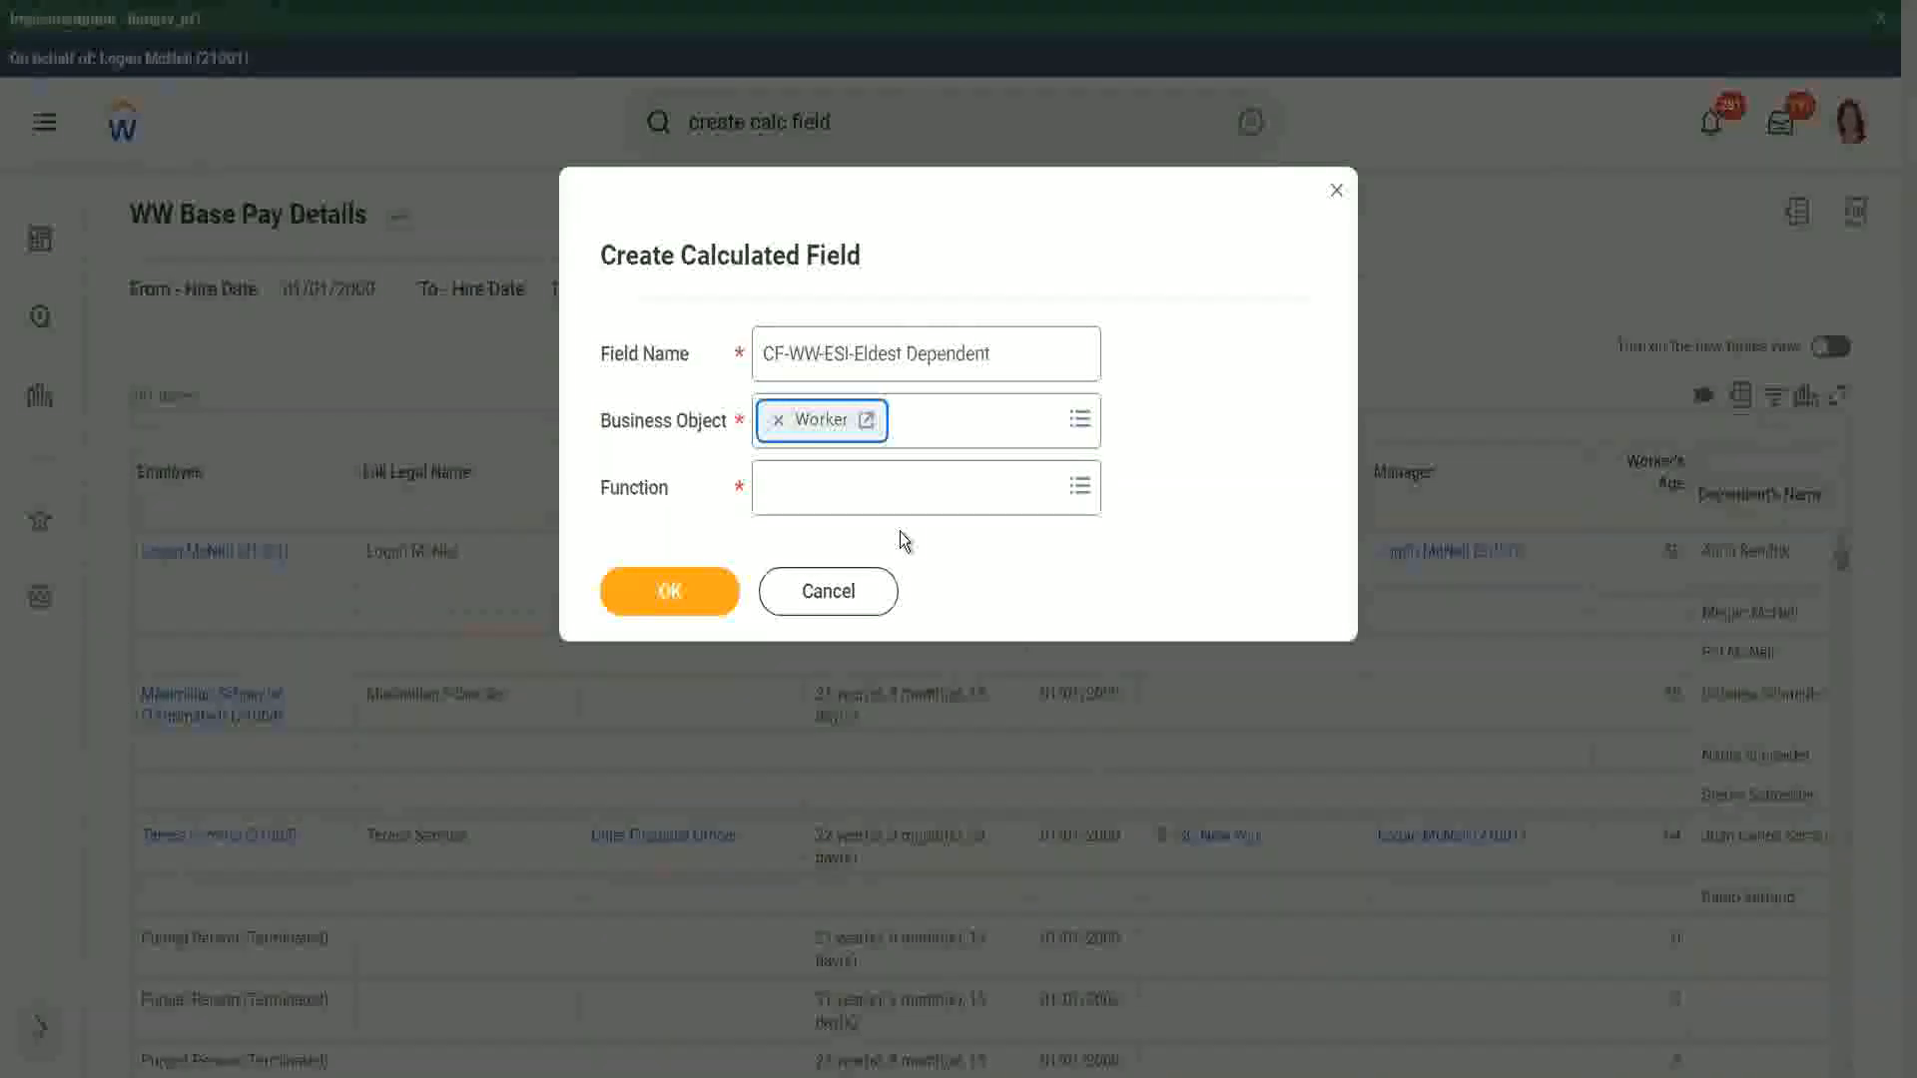
pyautogui.click(815, 495)
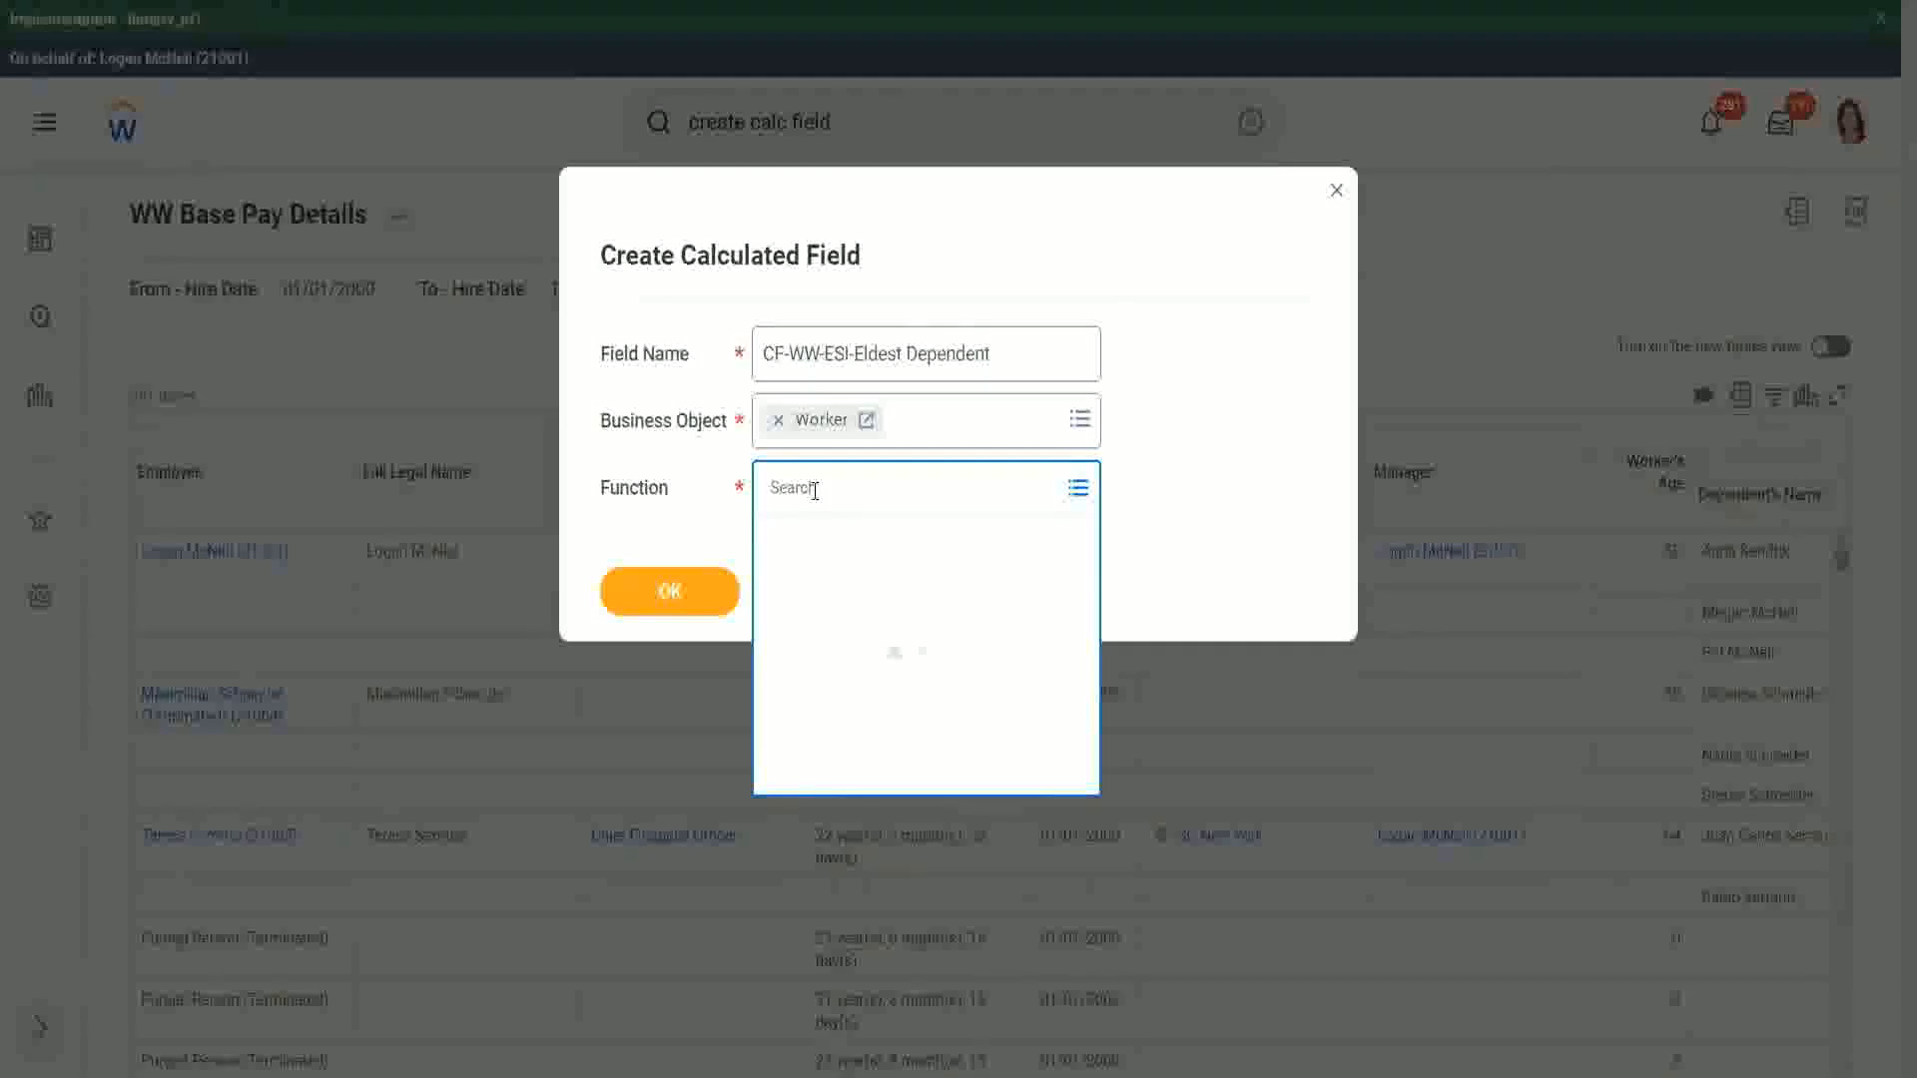
pyautogui.write('esi')
pyautogui.press('Return')
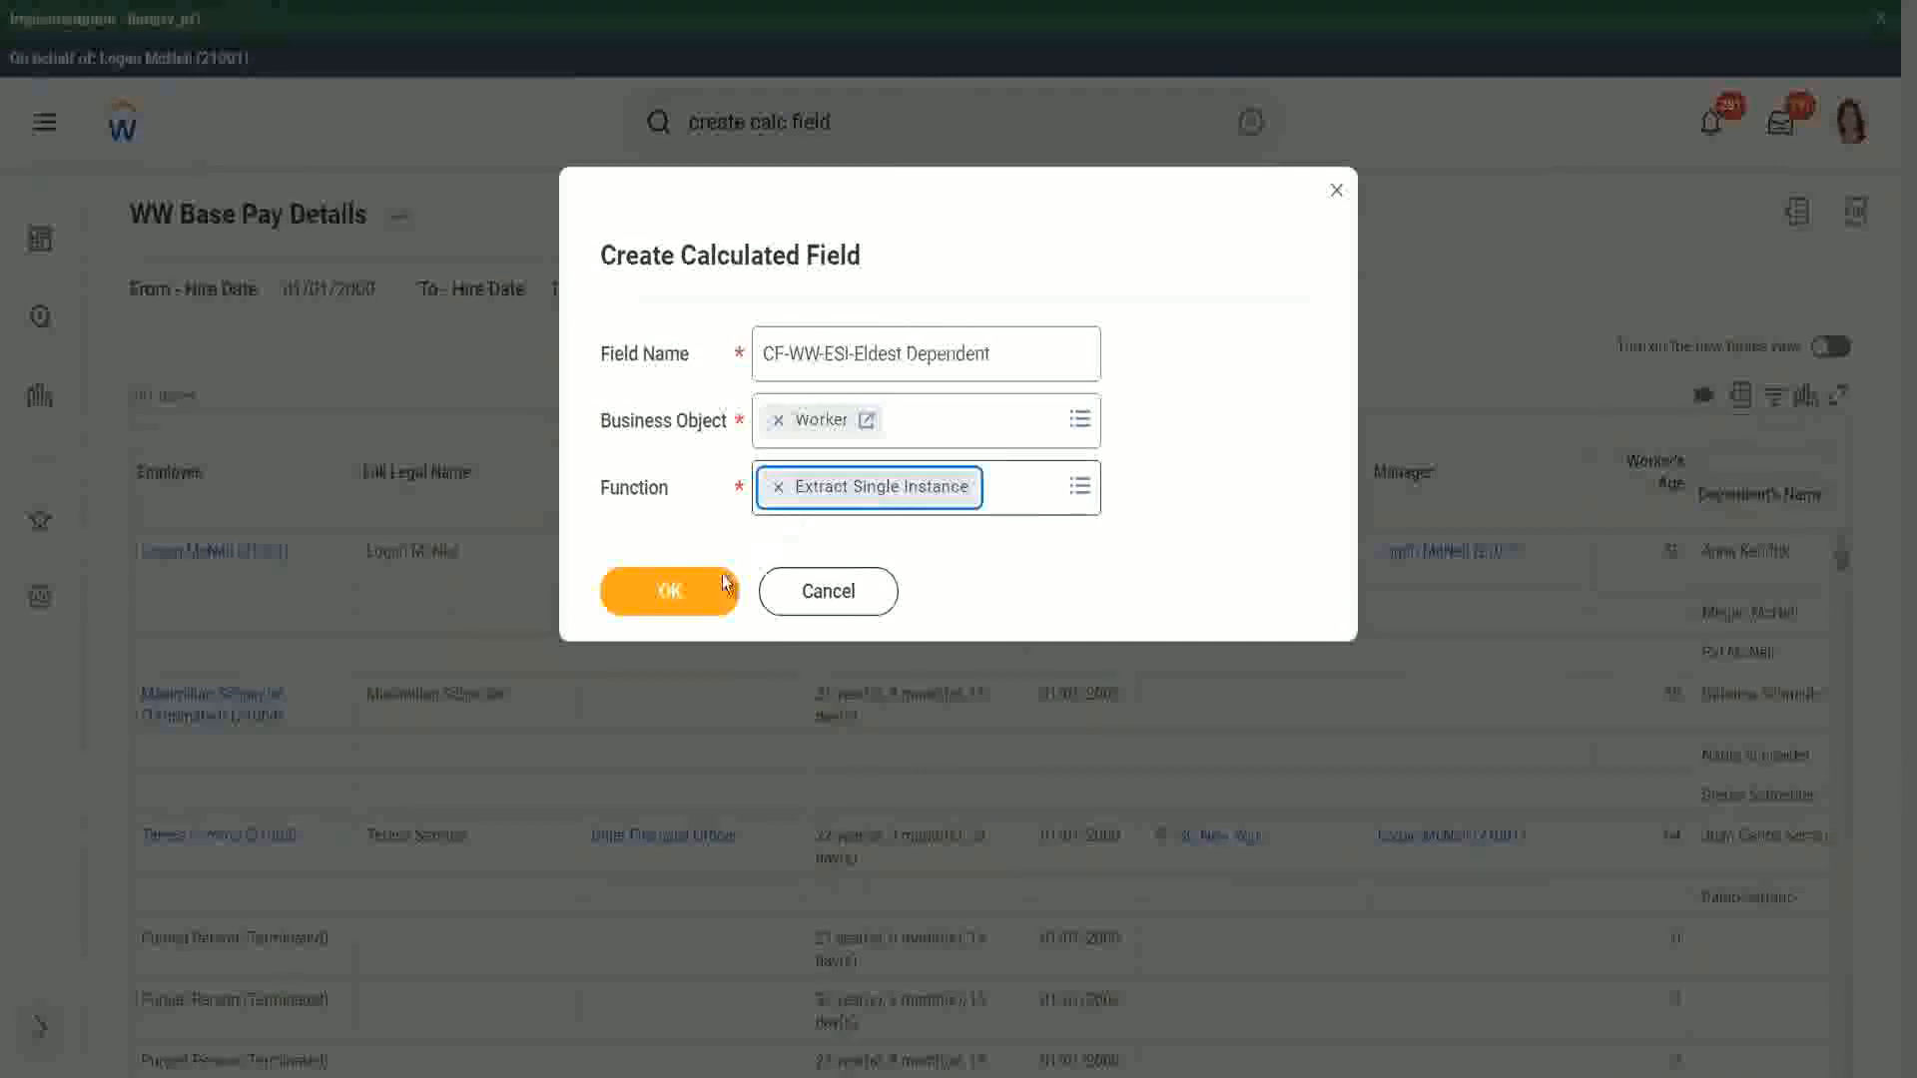
pyautogui.click(672, 589)
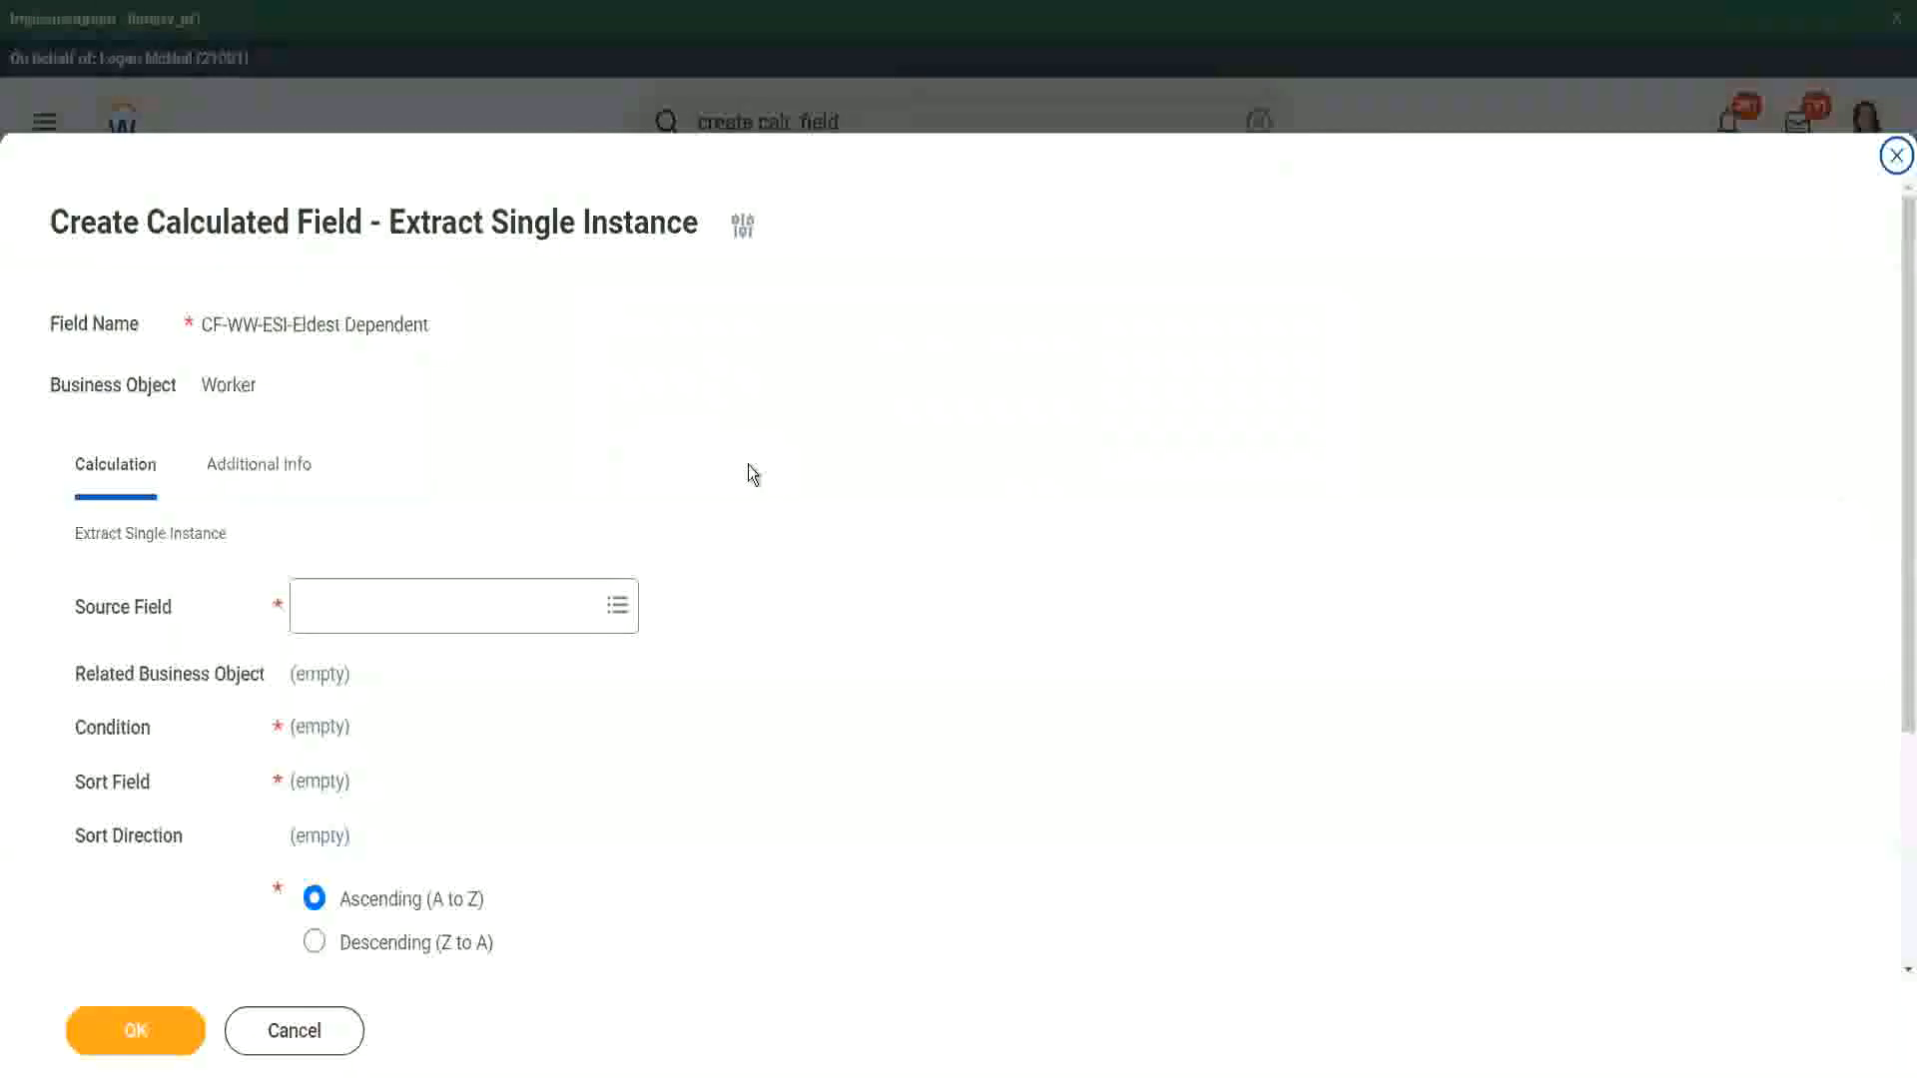
# Step: Set the calculation's Source Field to Dependents and check its Related Business Object
pyautogui.scroll(-3, 748, 467)
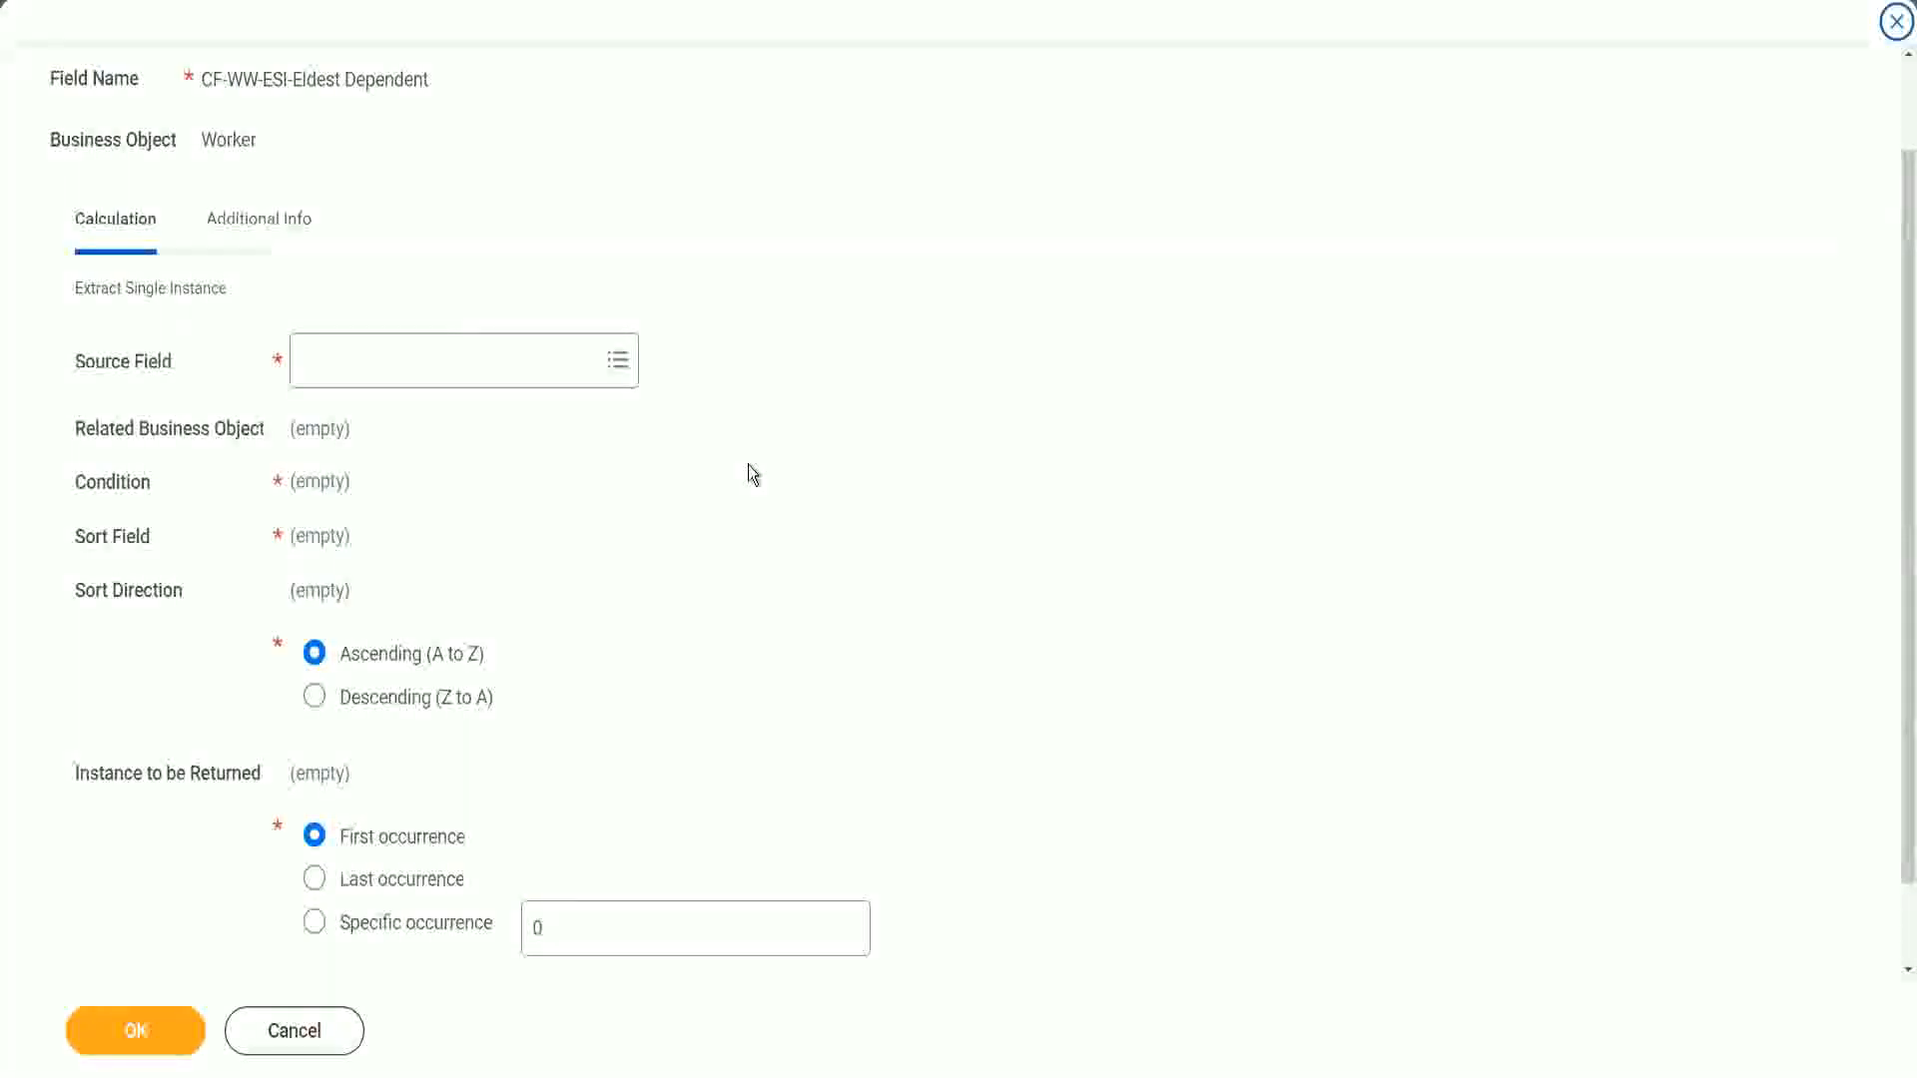
pyautogui.click(383, 359)
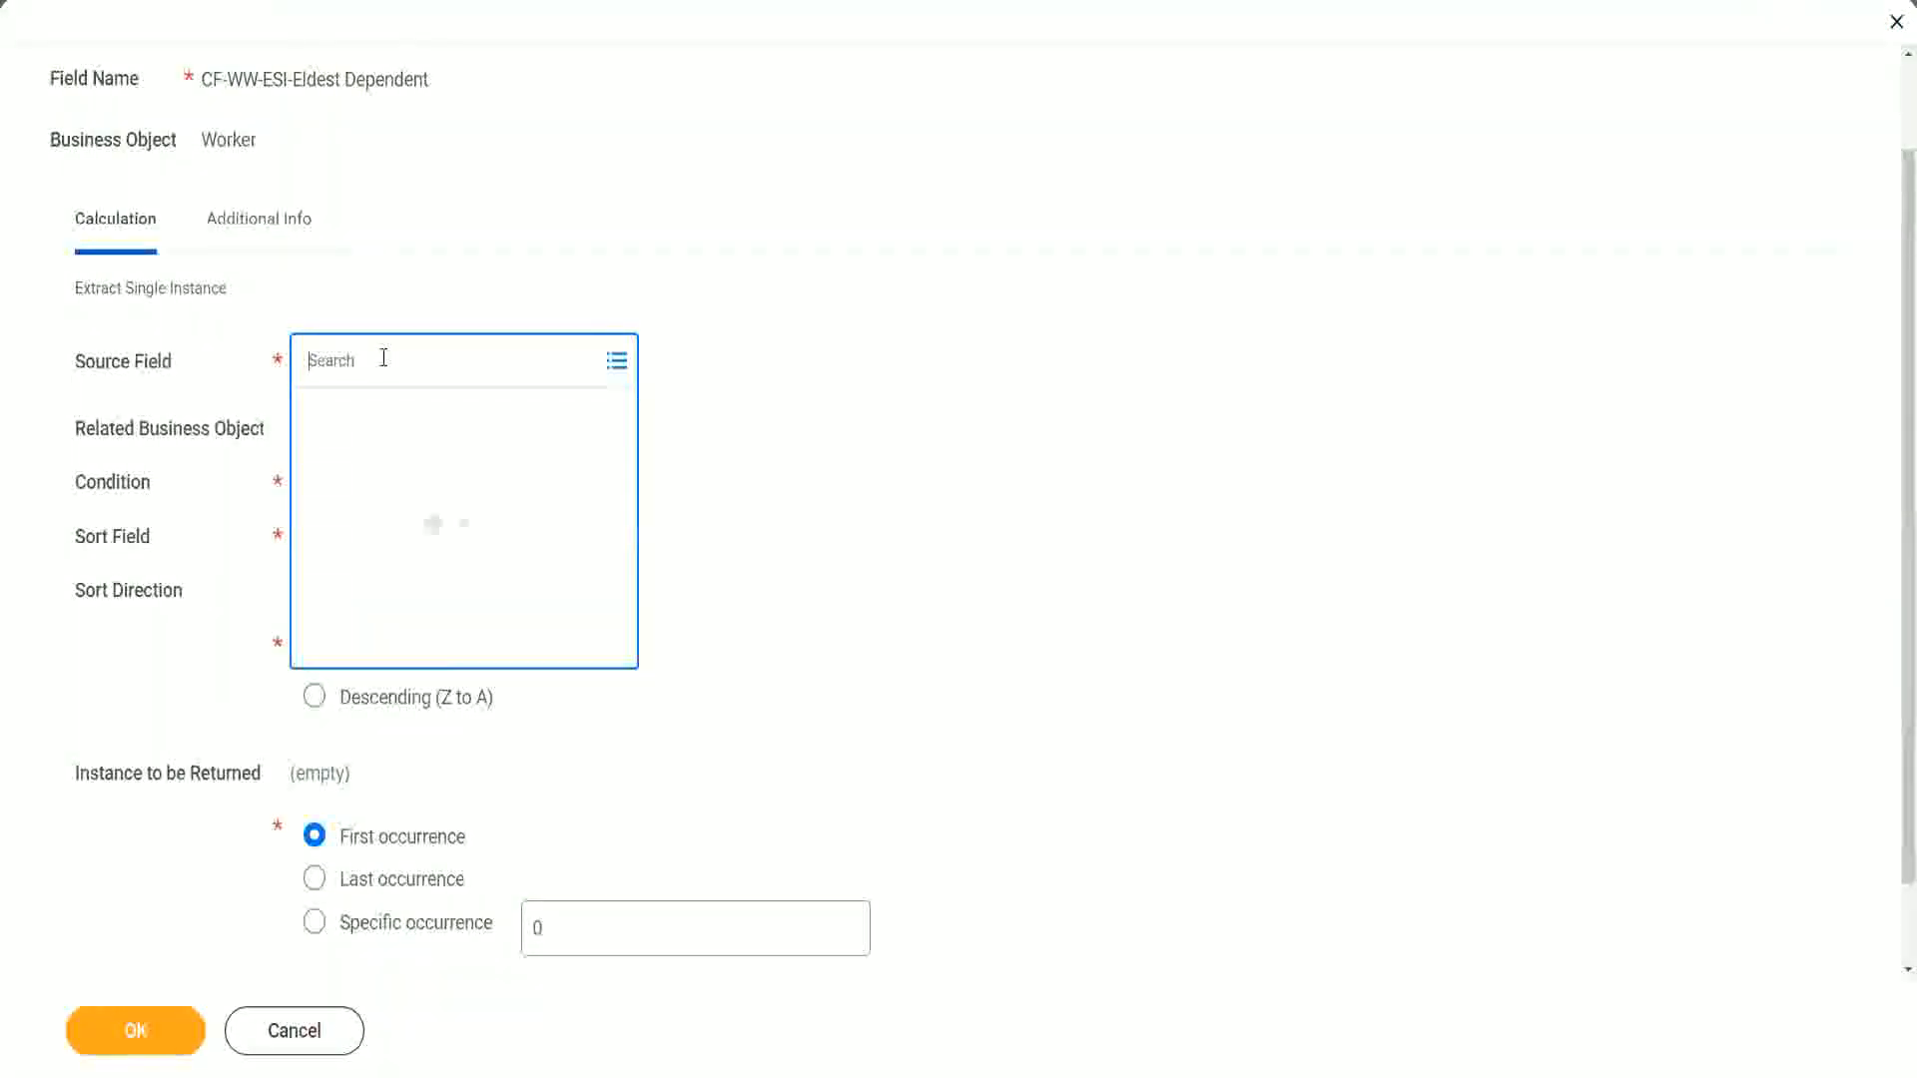
pyautogui.write('depemnd')
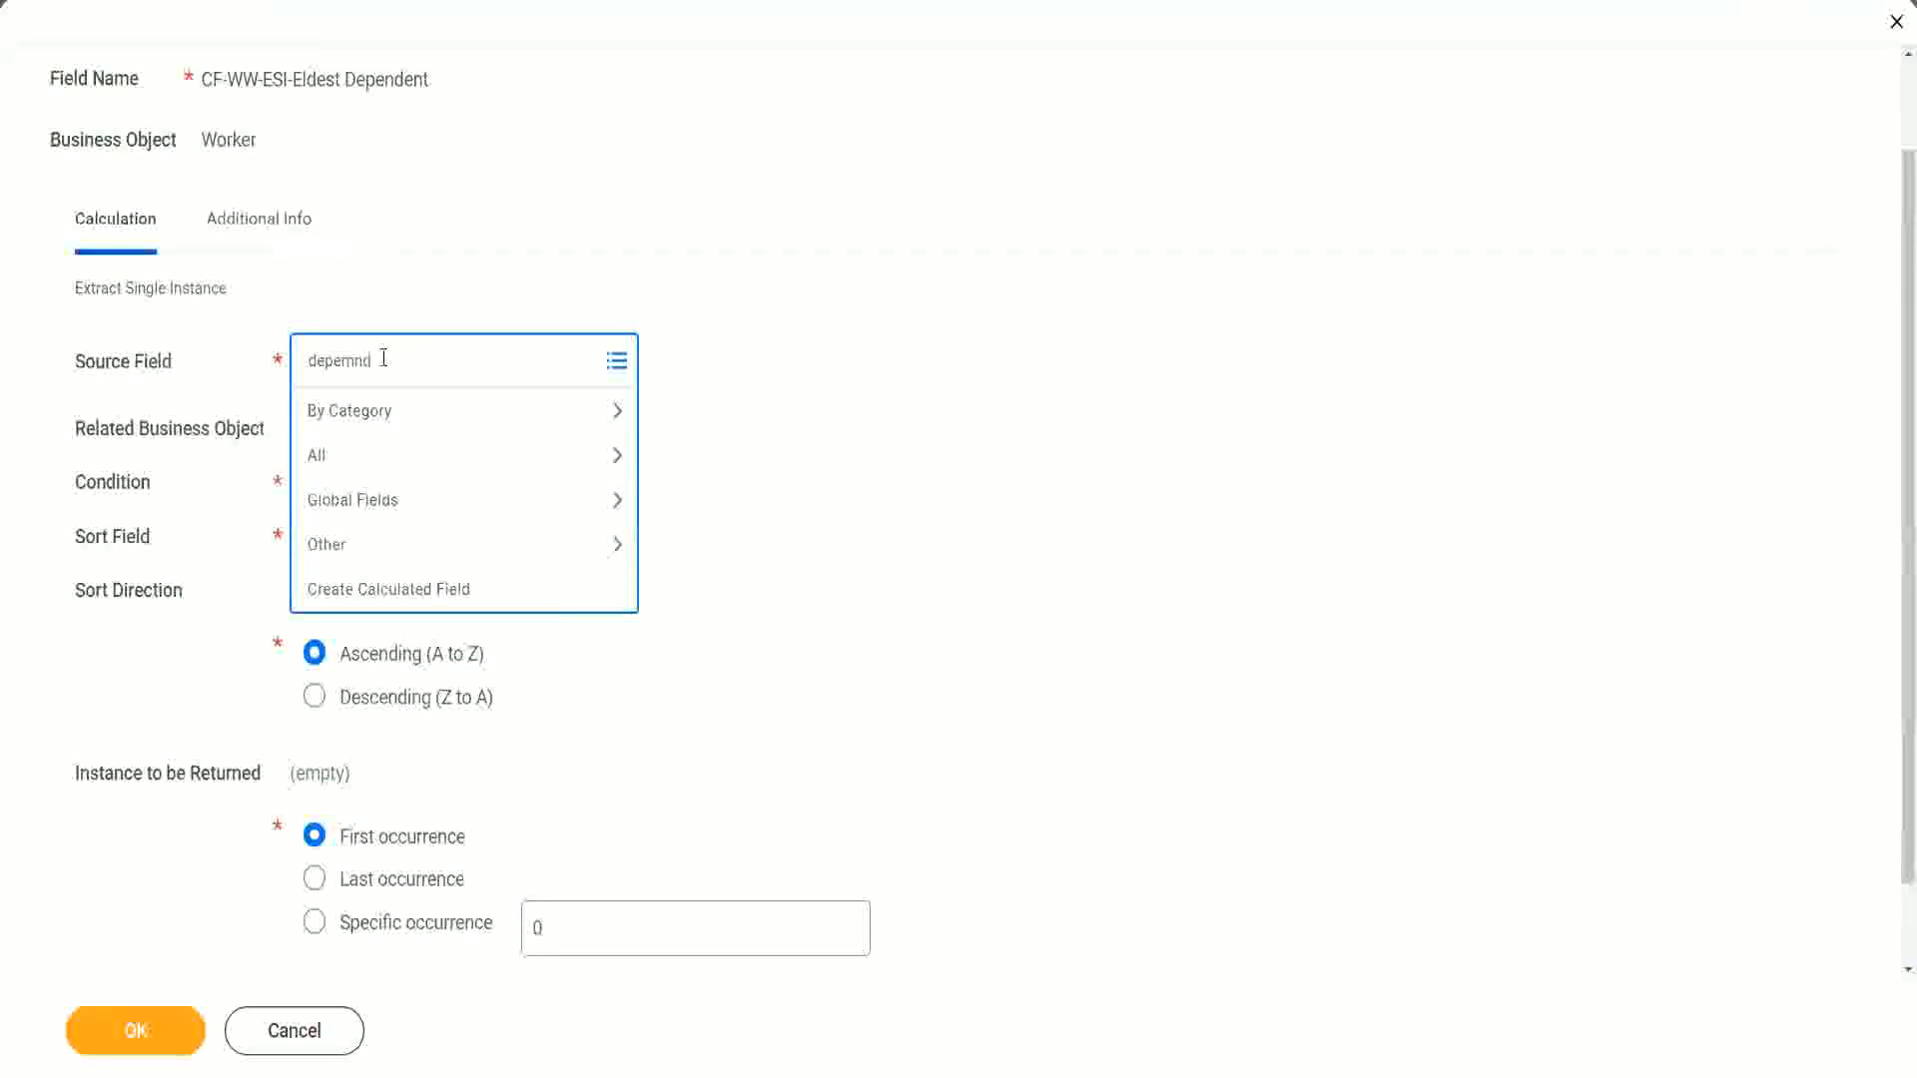
pyautogui.press('BackSpace')
pyautogui.press('BackSpace')
pyautogui.press('BackSpace')
pyautogui.write('ndent')
pyautogui.press('Return')
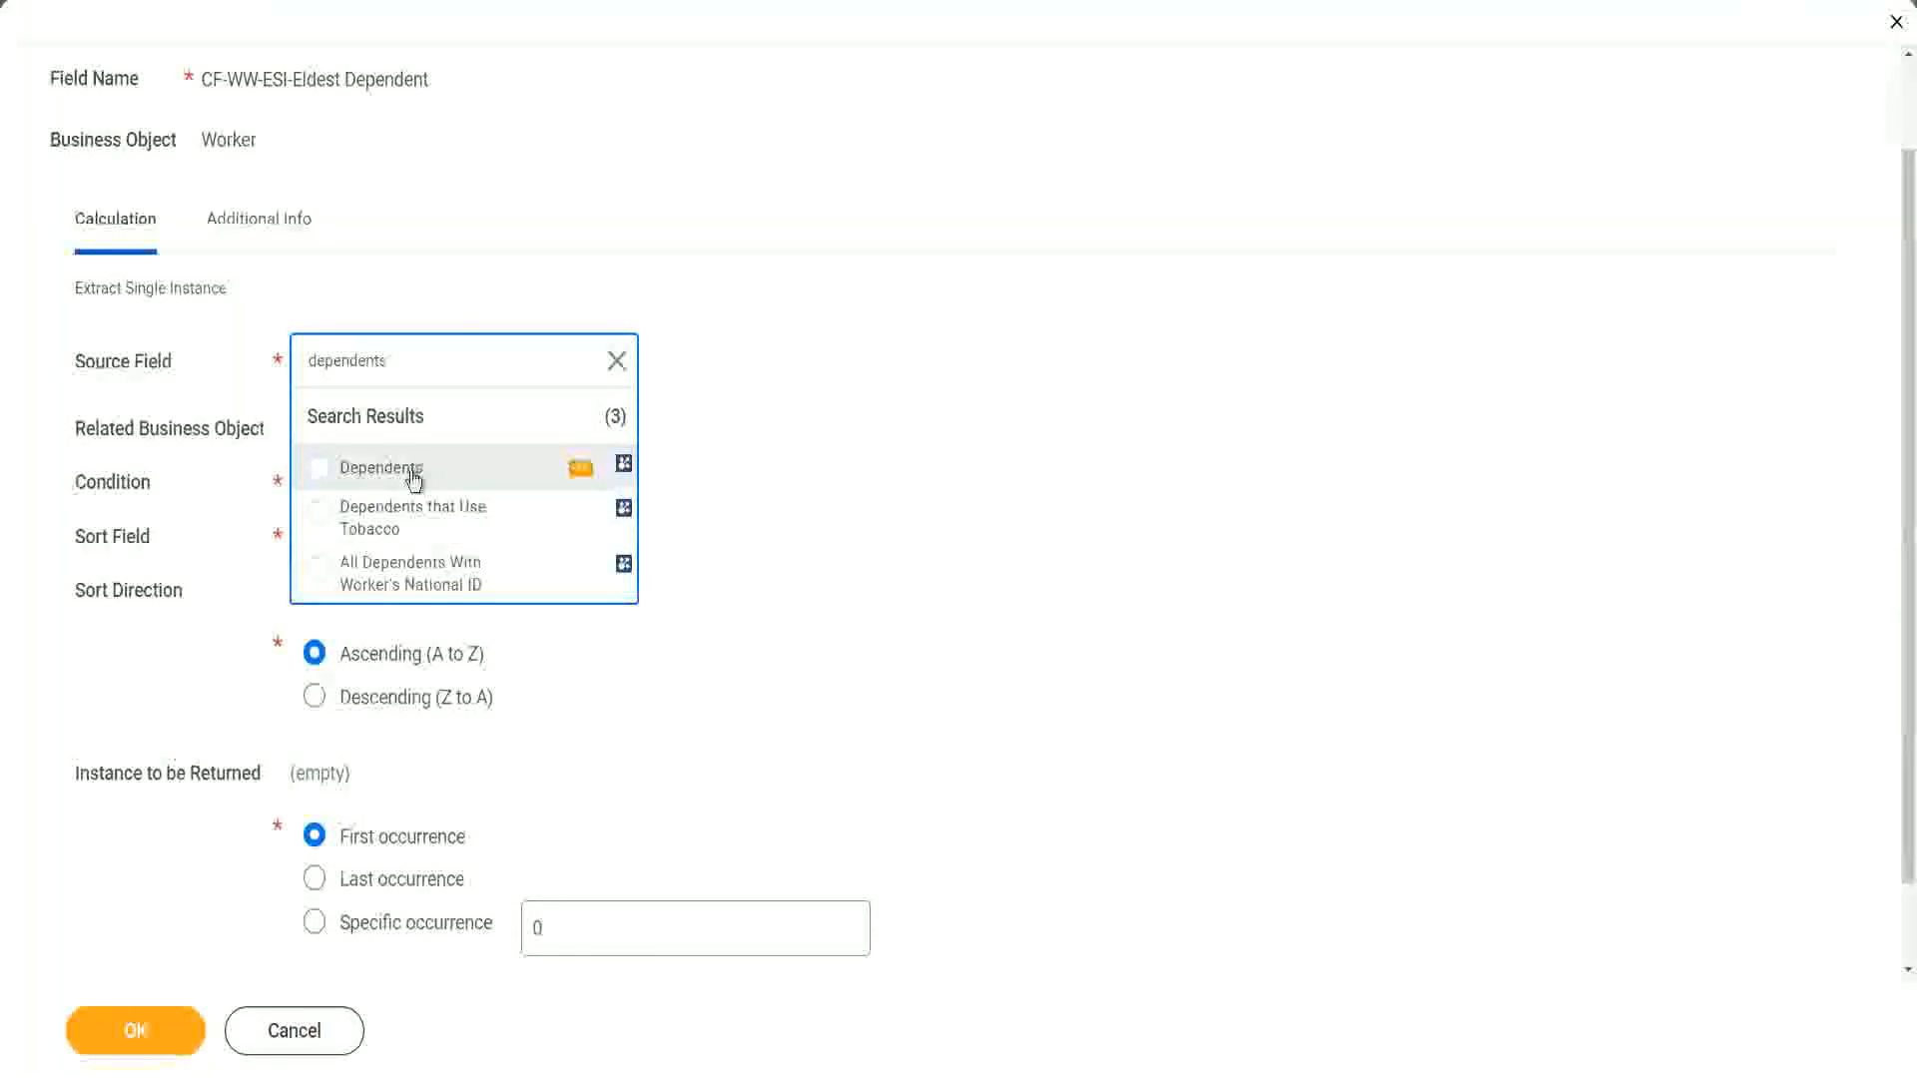
pyautogui.click(414, 477)
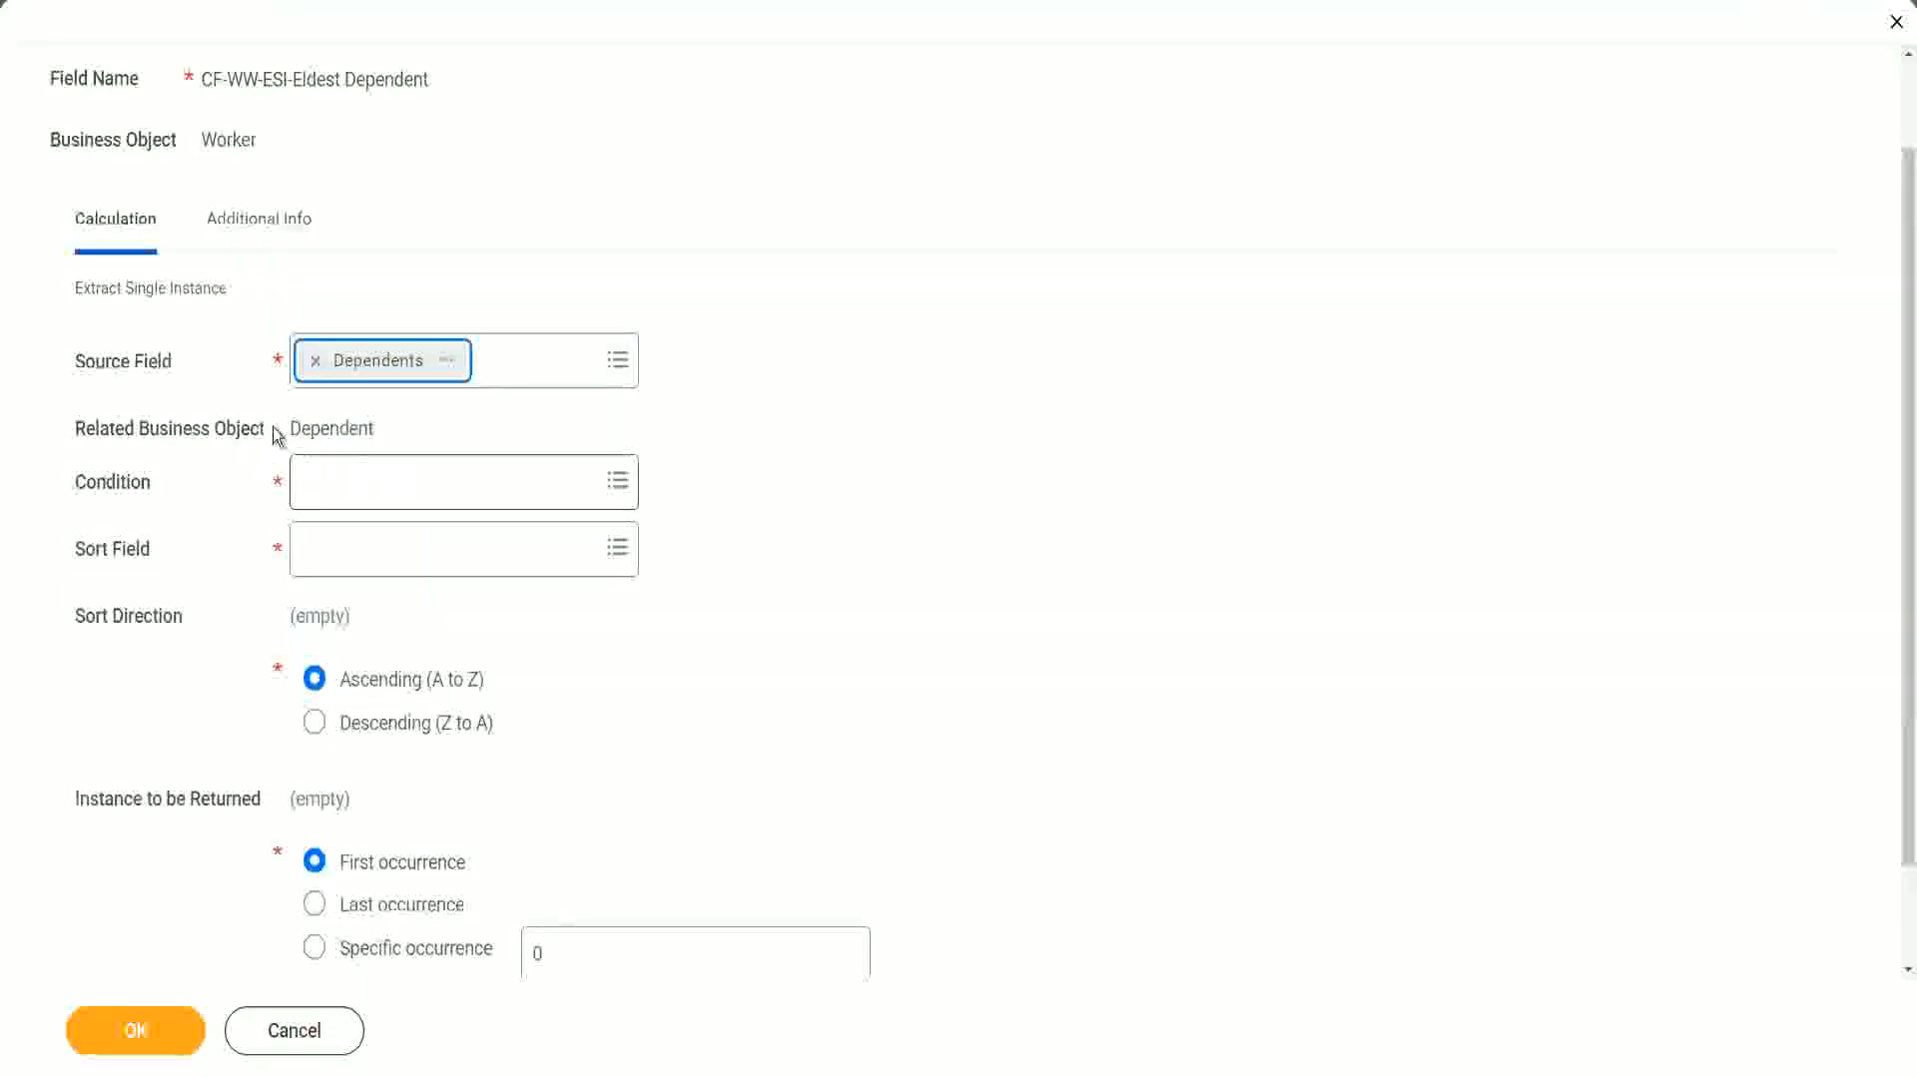
pyautogui.moveTo(290, 428); pyautogui.dragTo(377, 431)
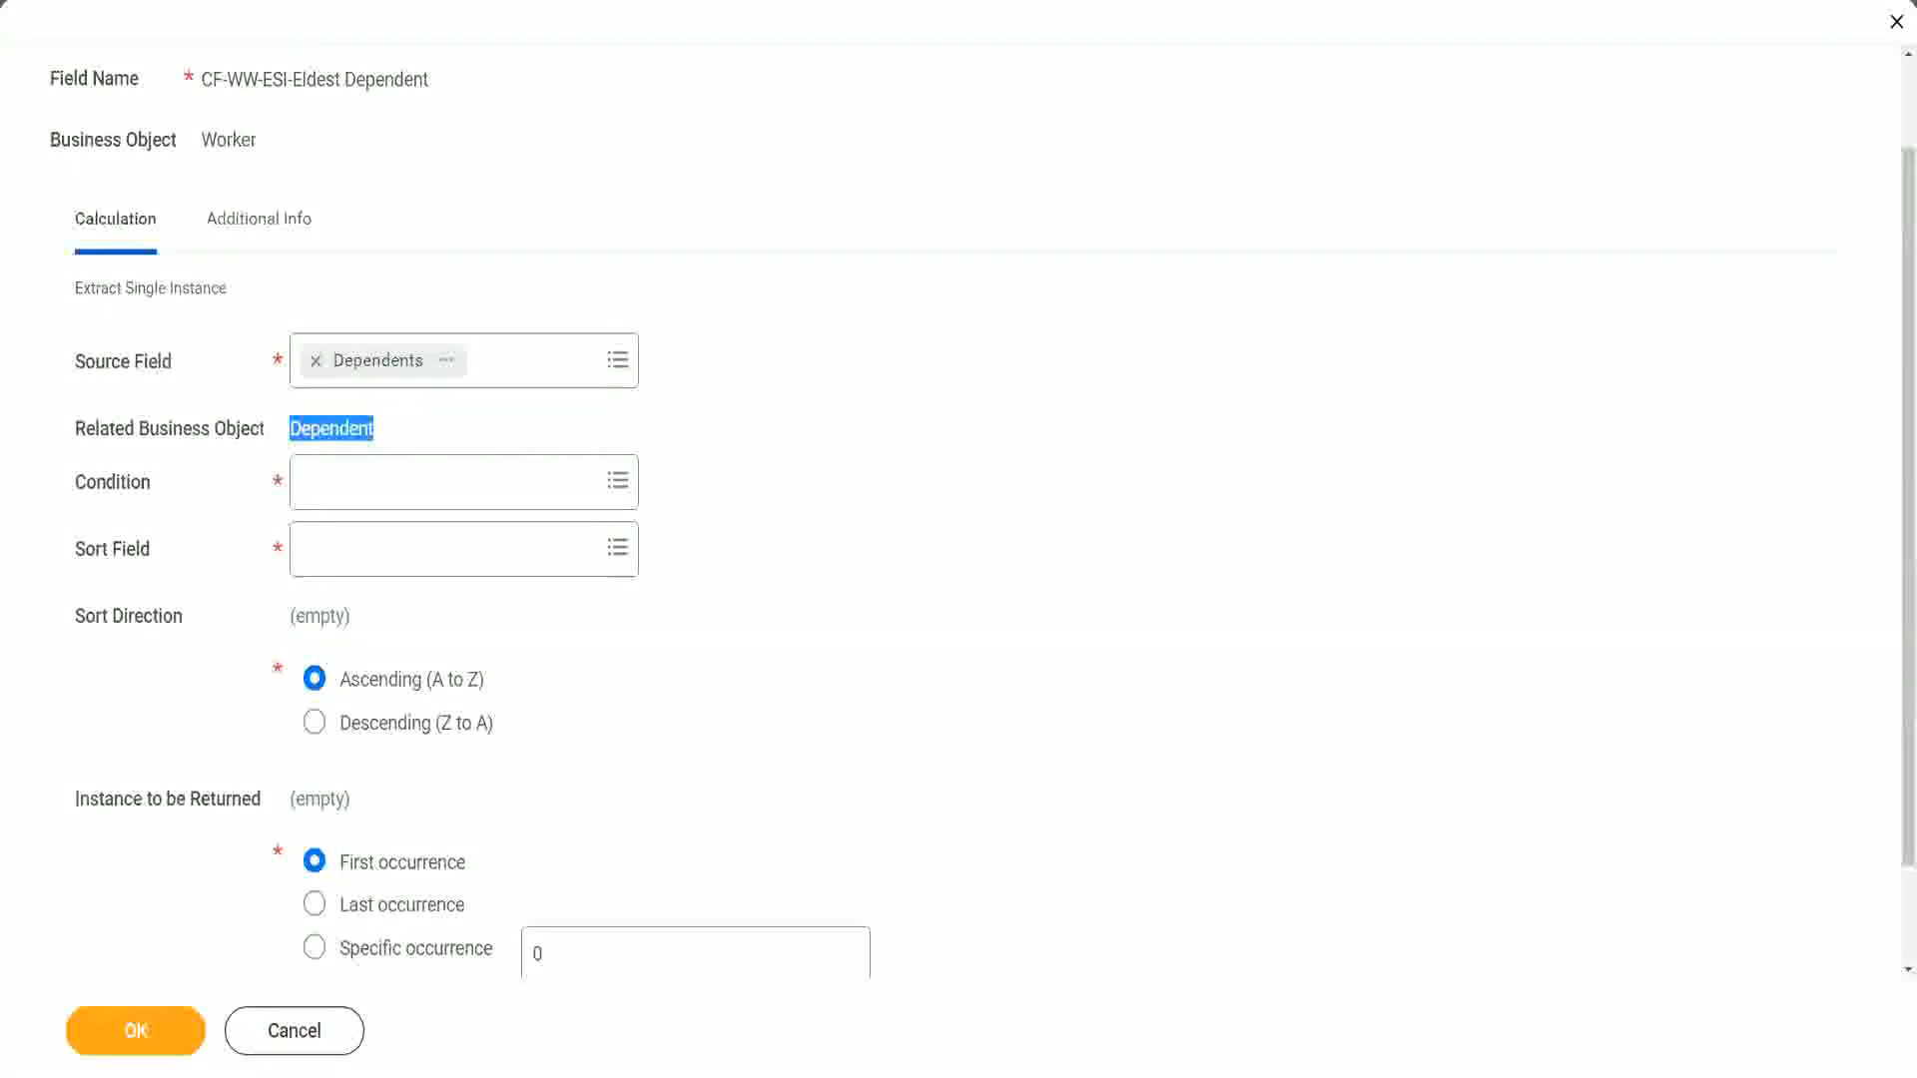
pyautogui.moveTo(62, 406); pyautogui.dragTo(417, 452)
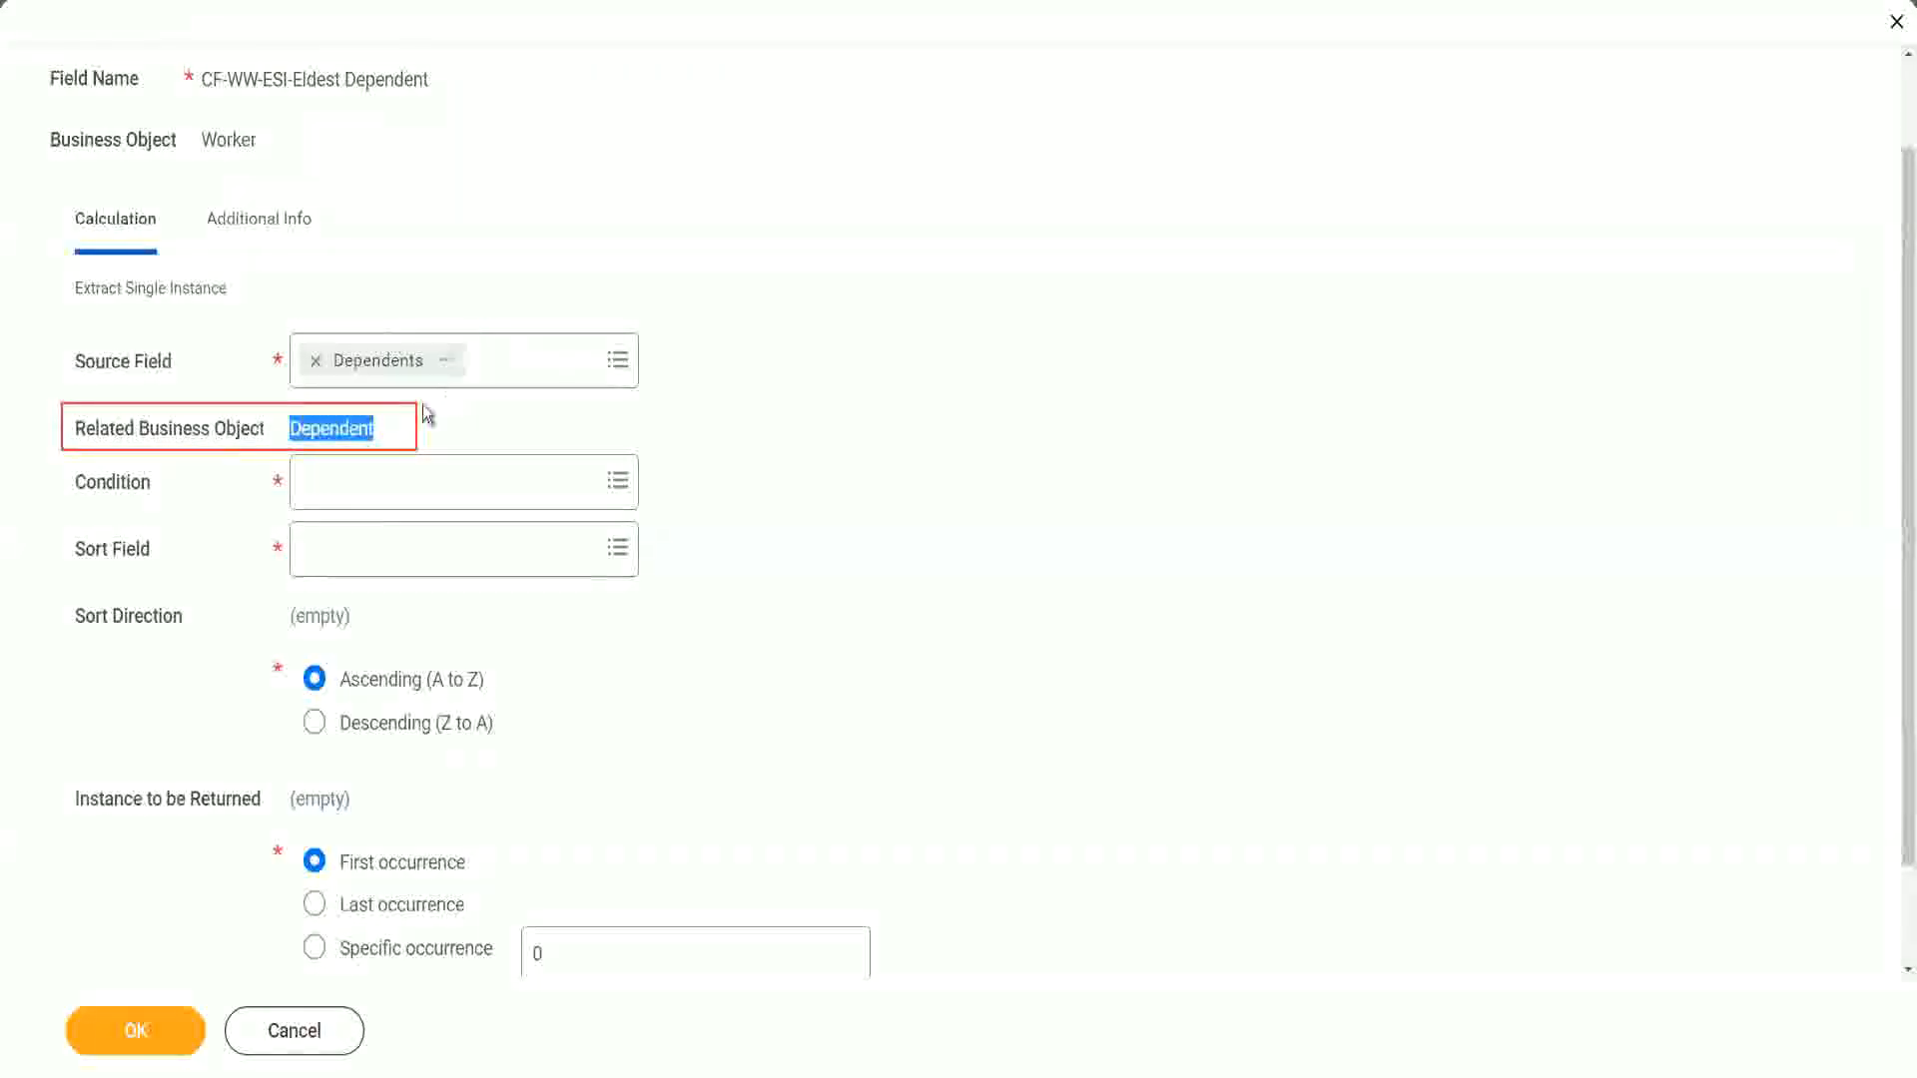
pyautogui.click(329, 429)
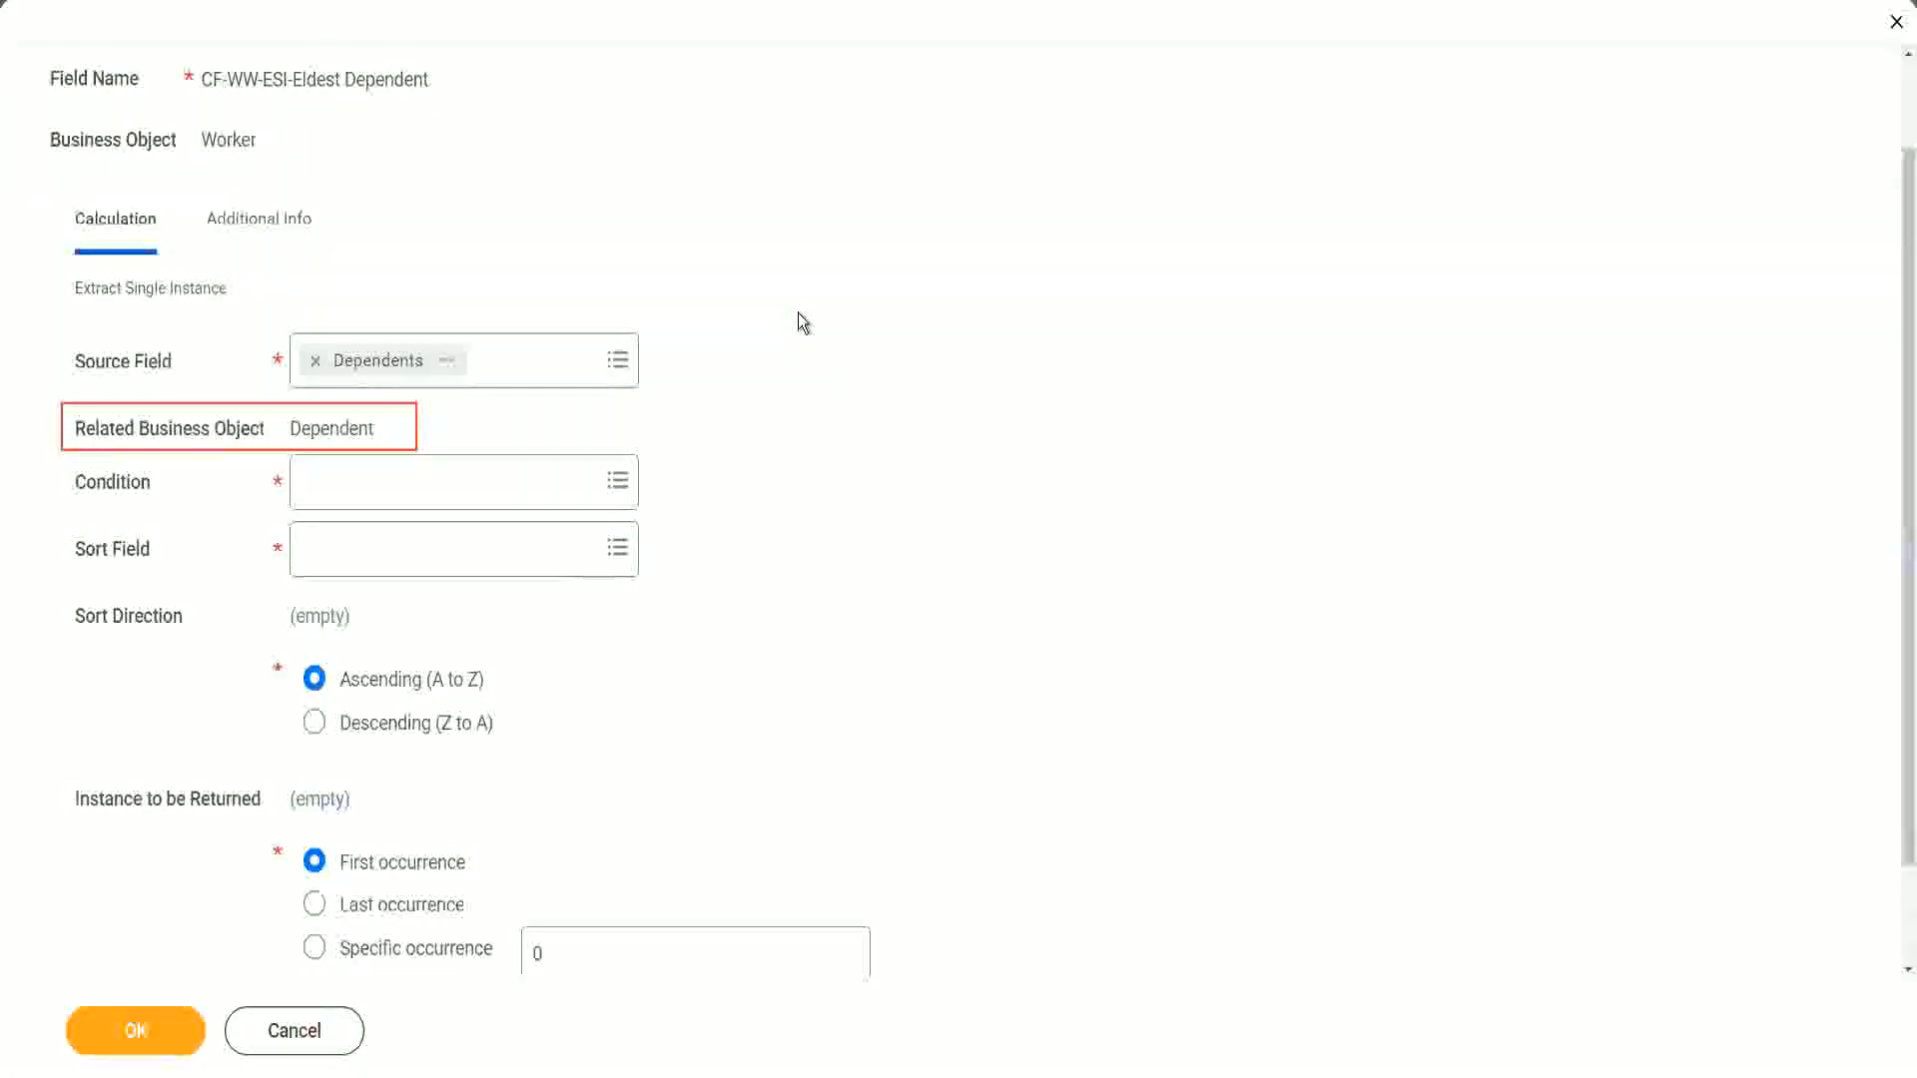
# Step: Set the calculation's Condition to Is True and check that report field's description
pyautogui.click(363, 483)
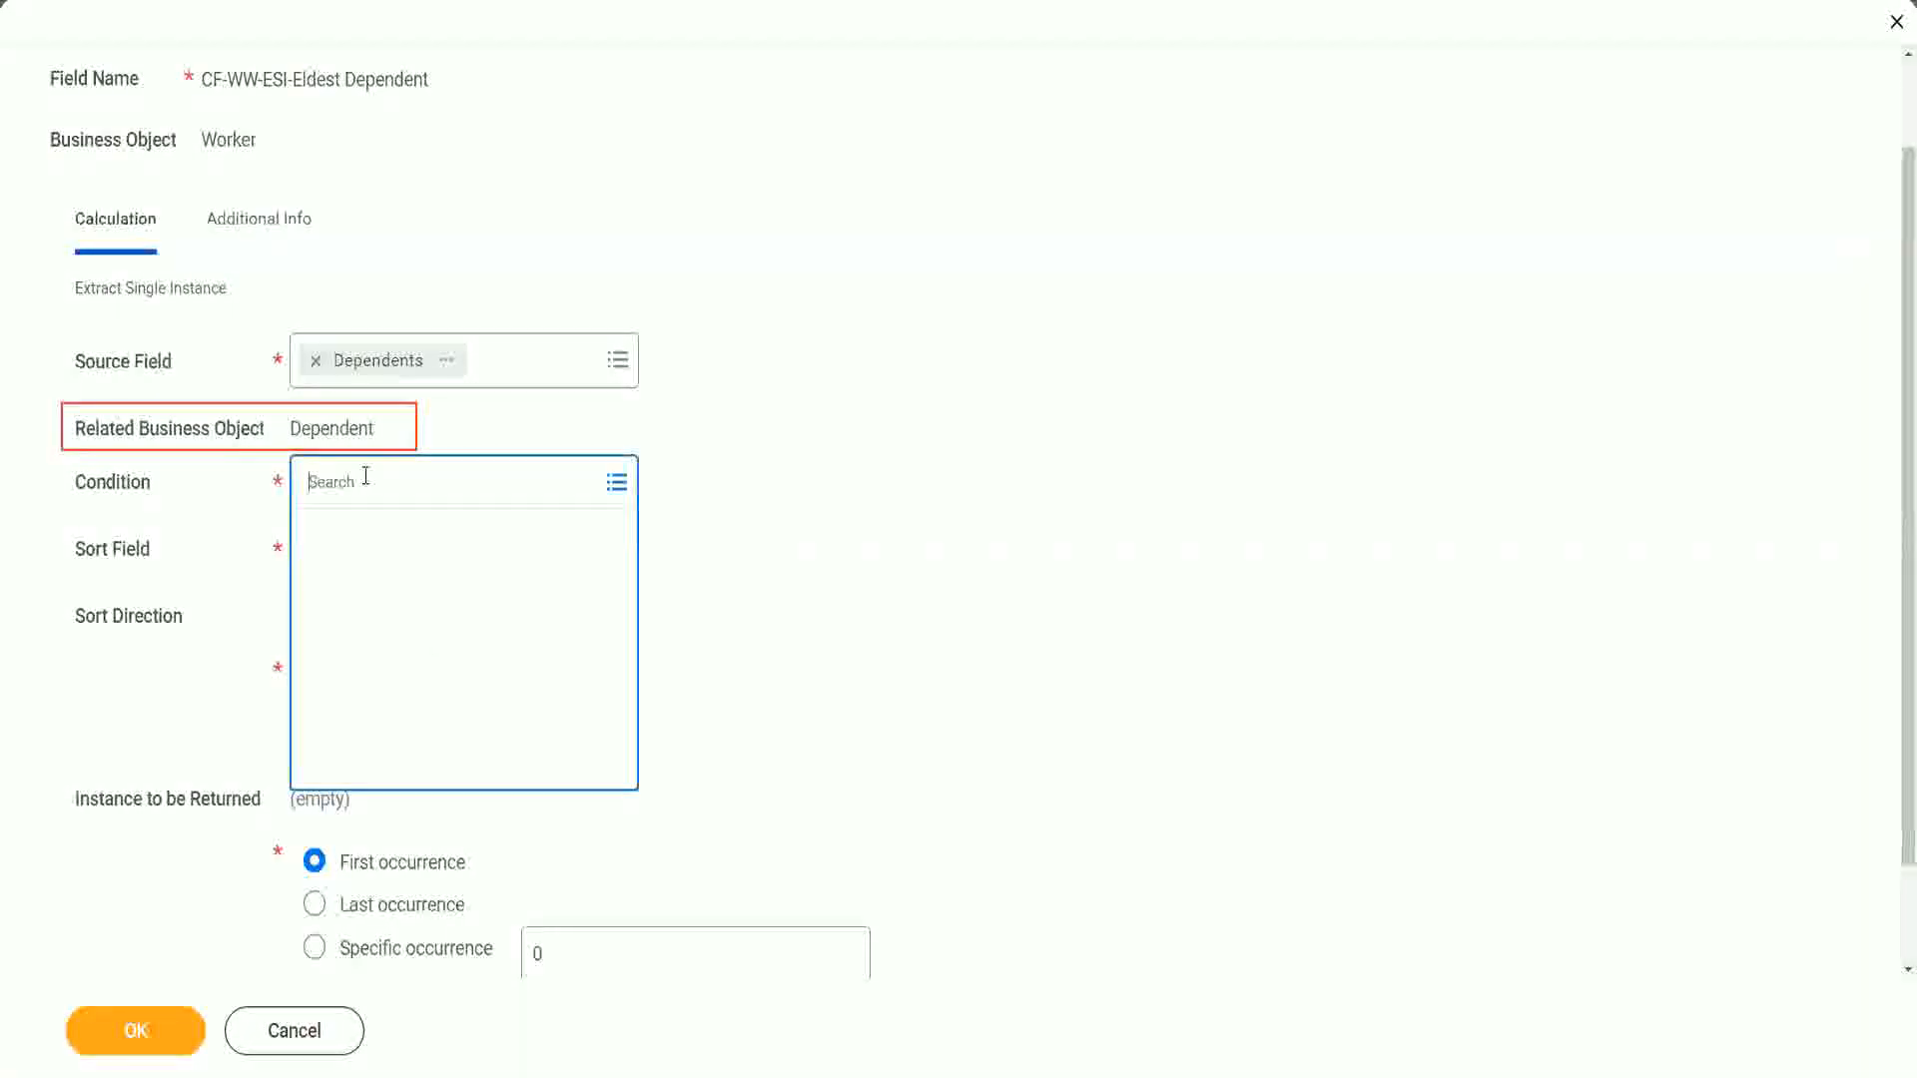
pyautogui.write('is')
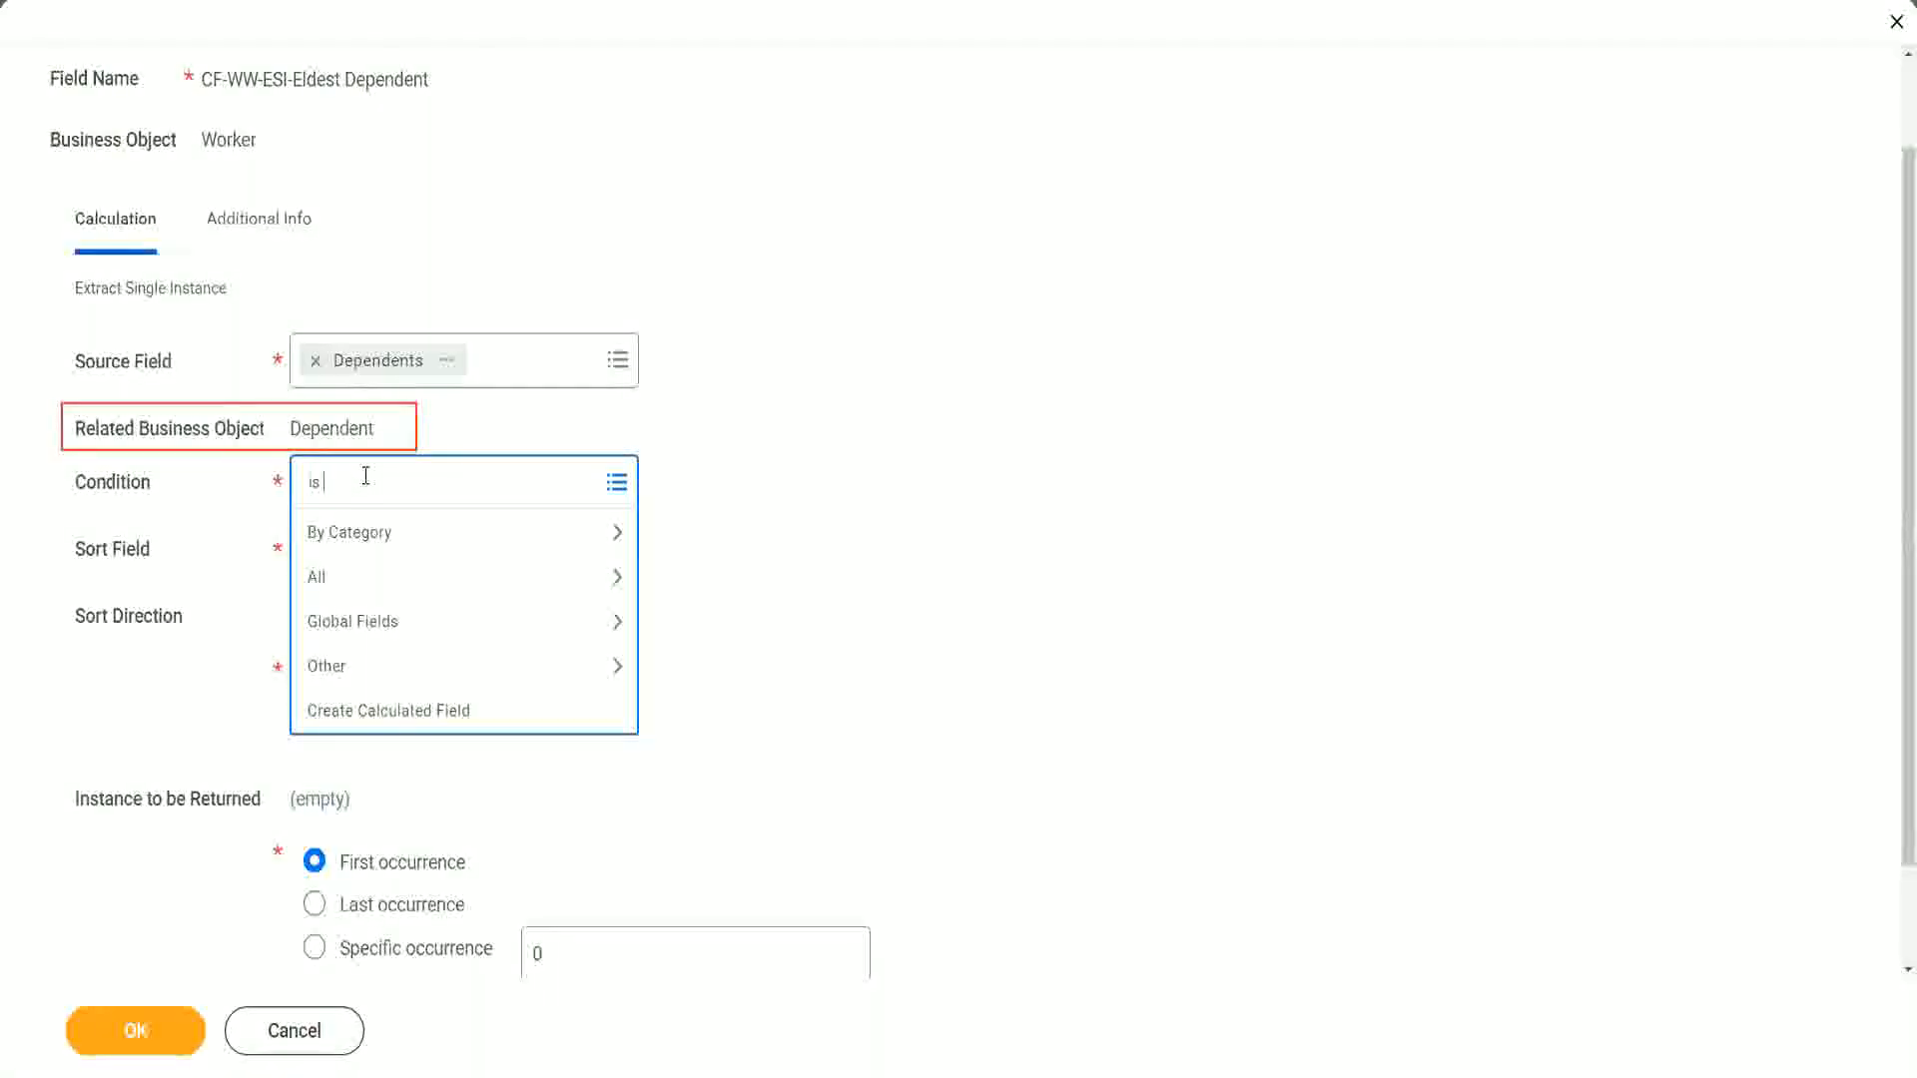
pyautogui.write(' true')
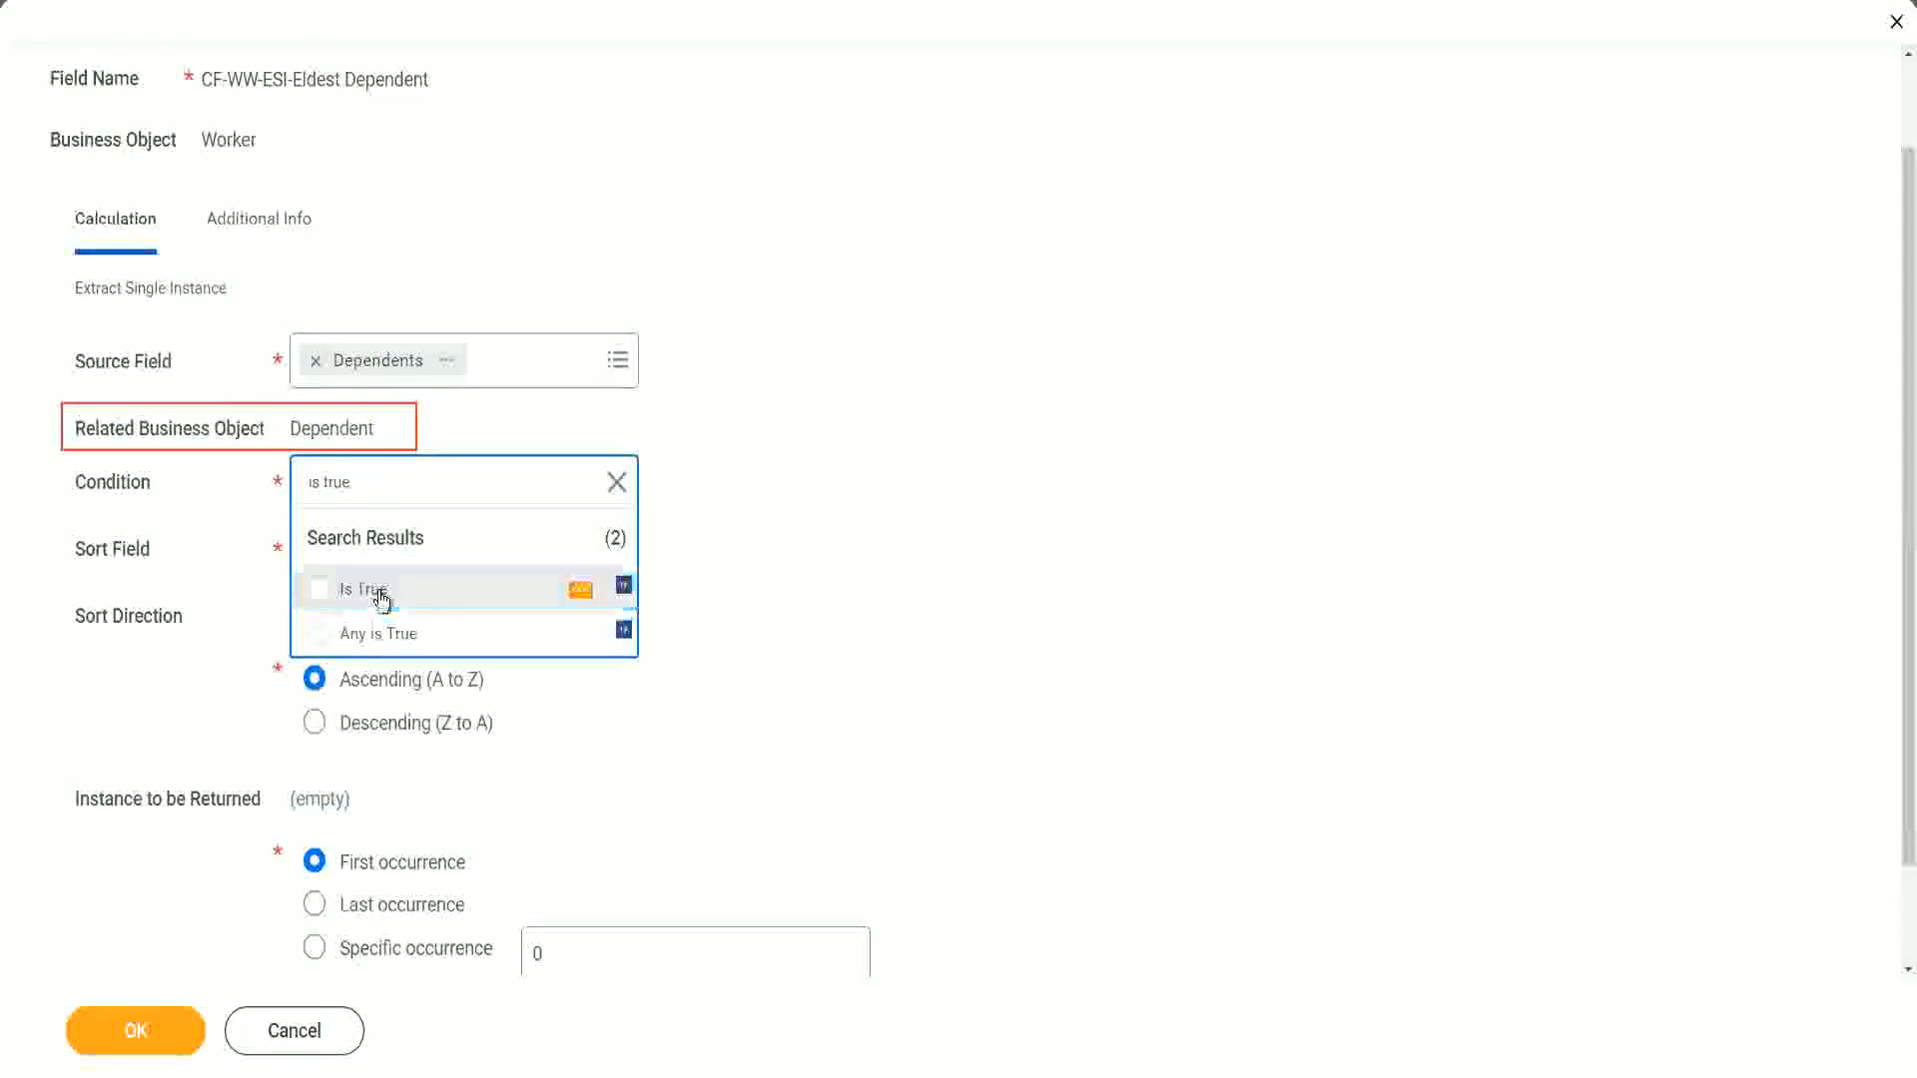
pyautogui.click(382, 600)
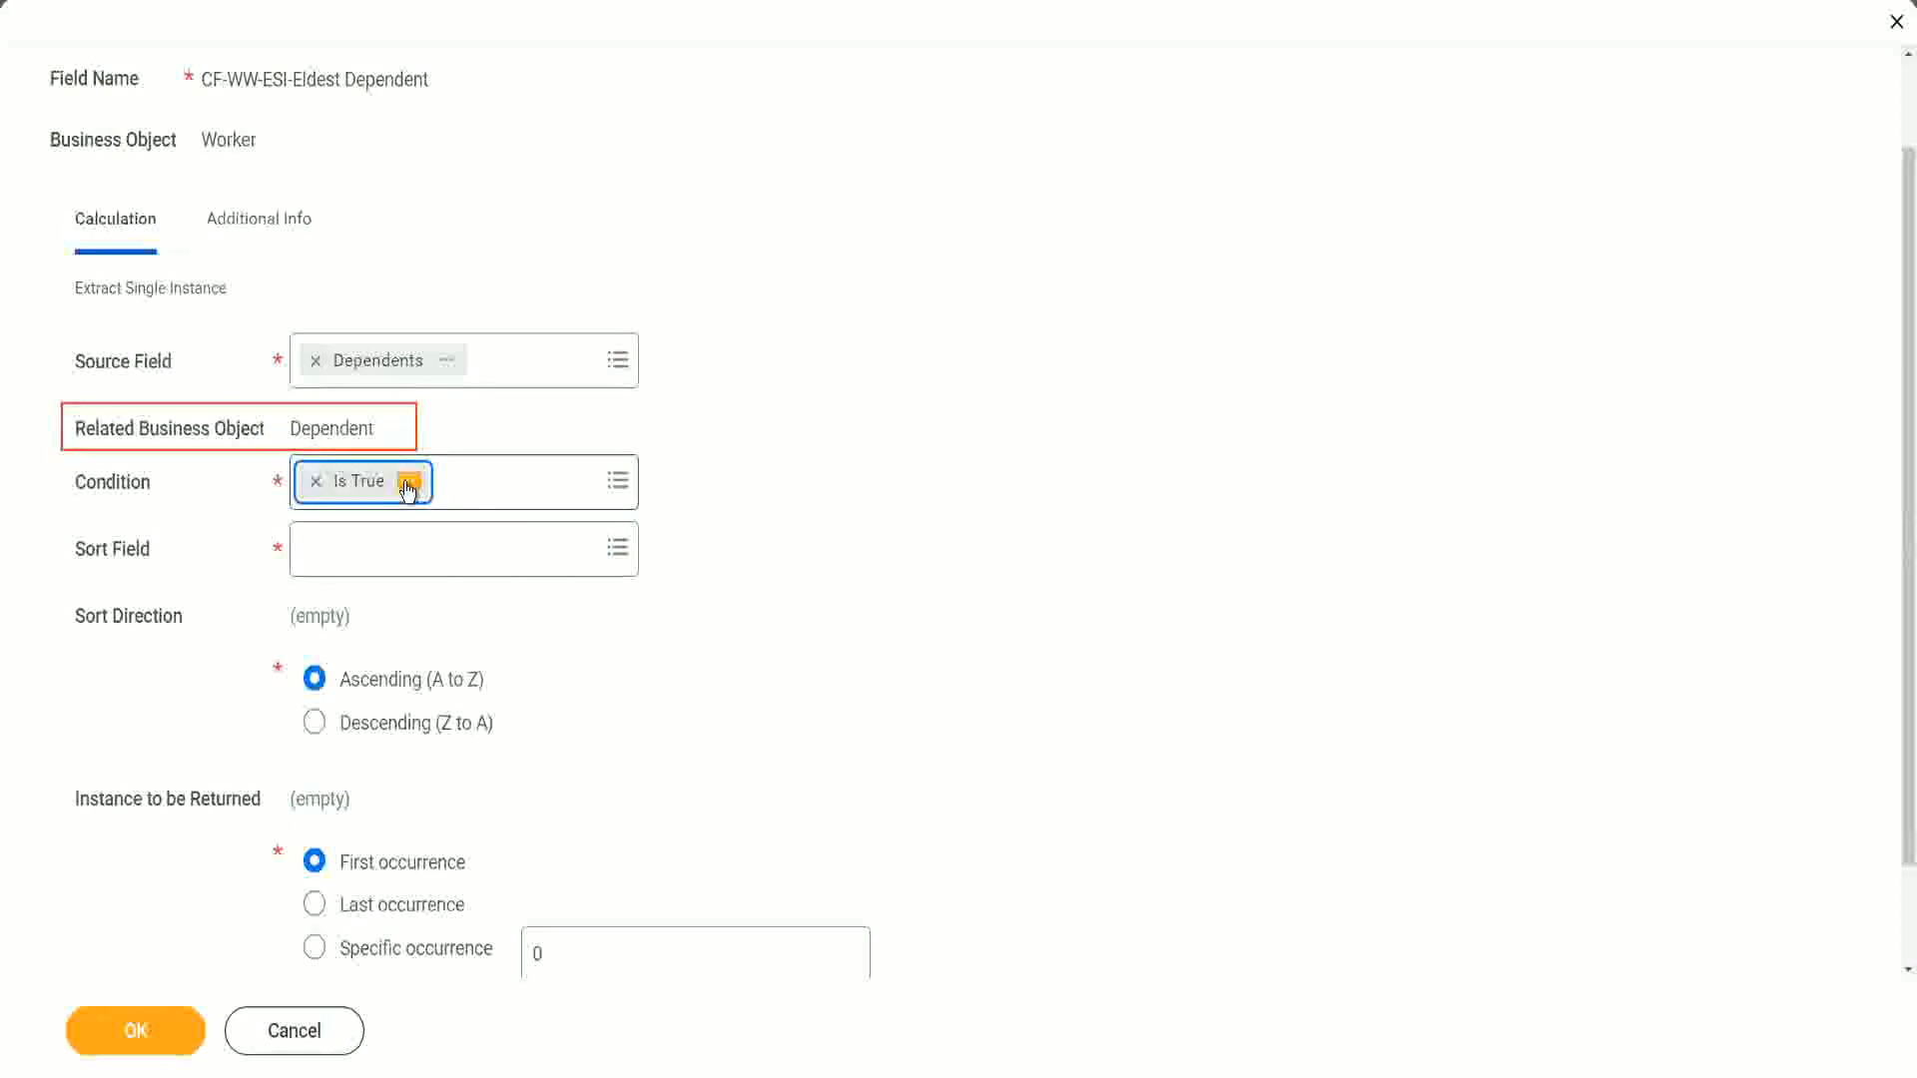
pyautogui.click(407, 483)
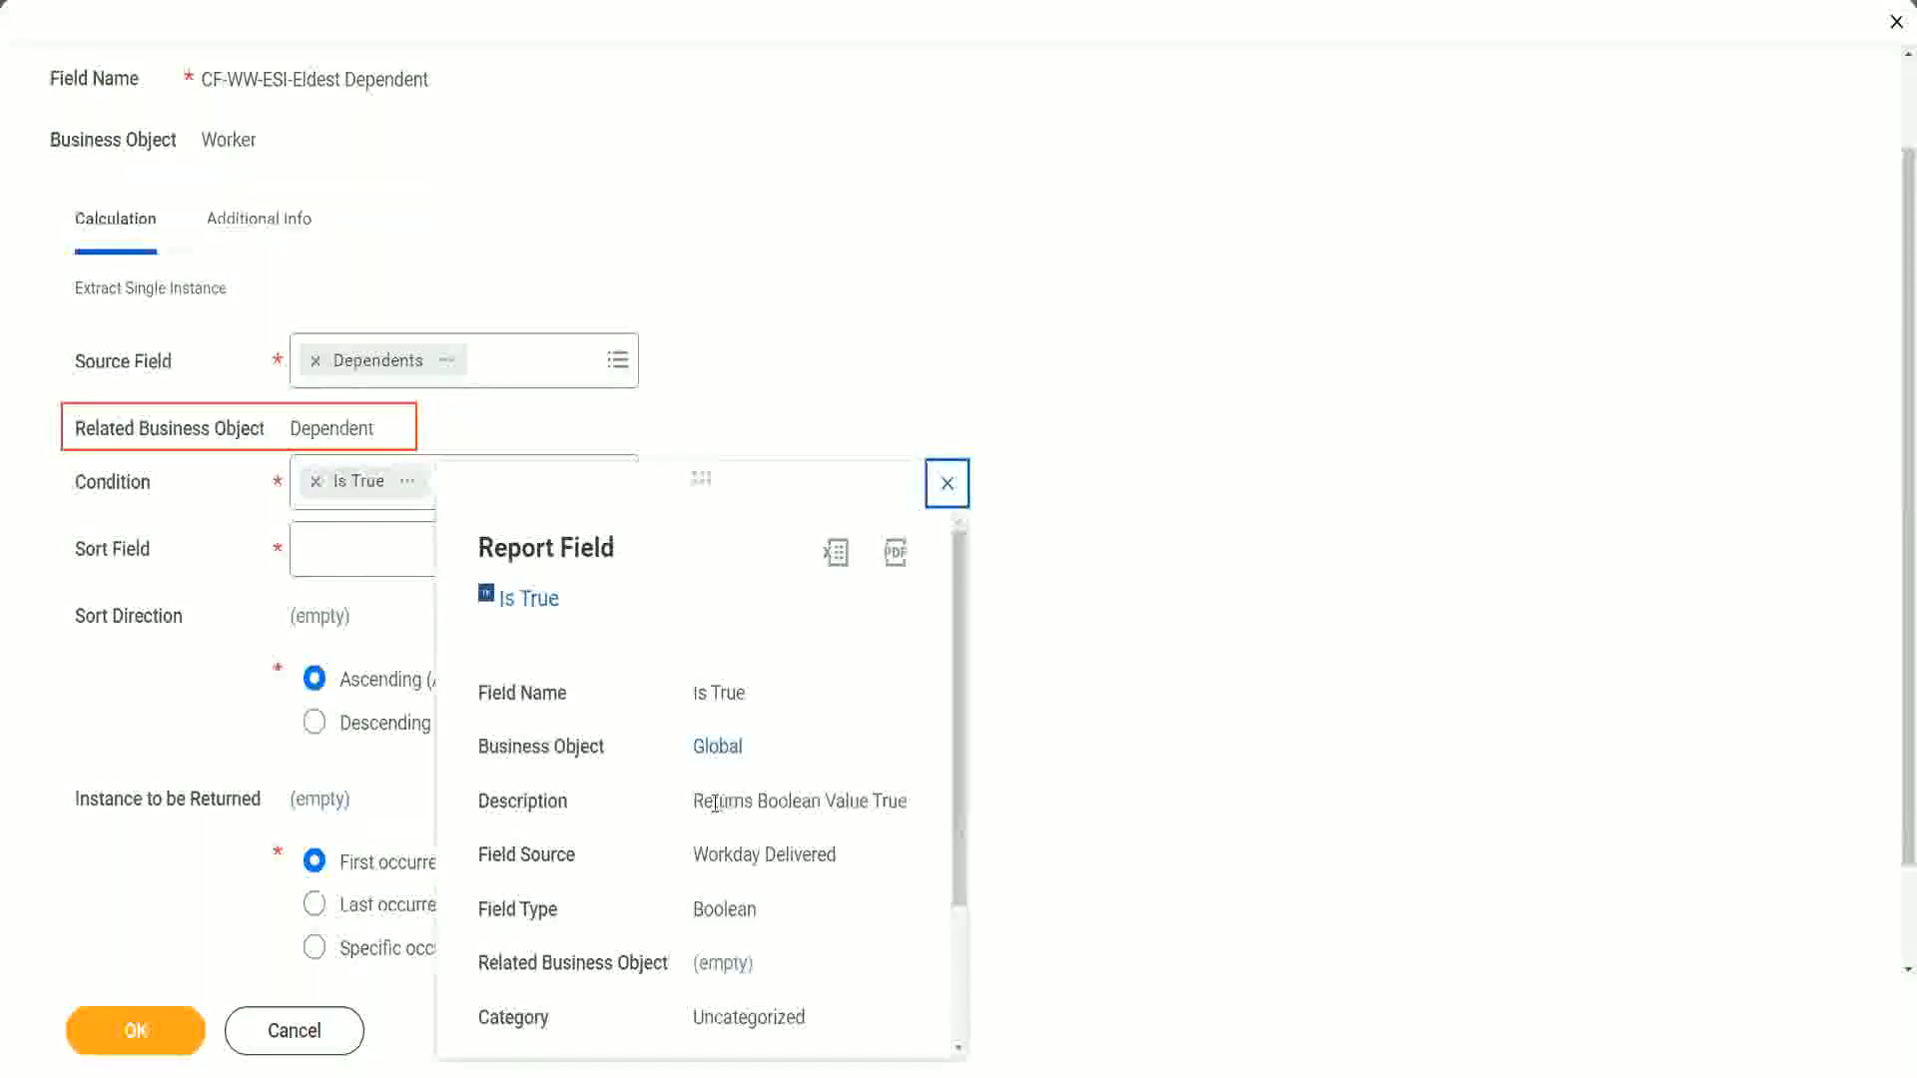
pyautogui.moveTo(709, 802); pyautogui.dragTo(738, 846)
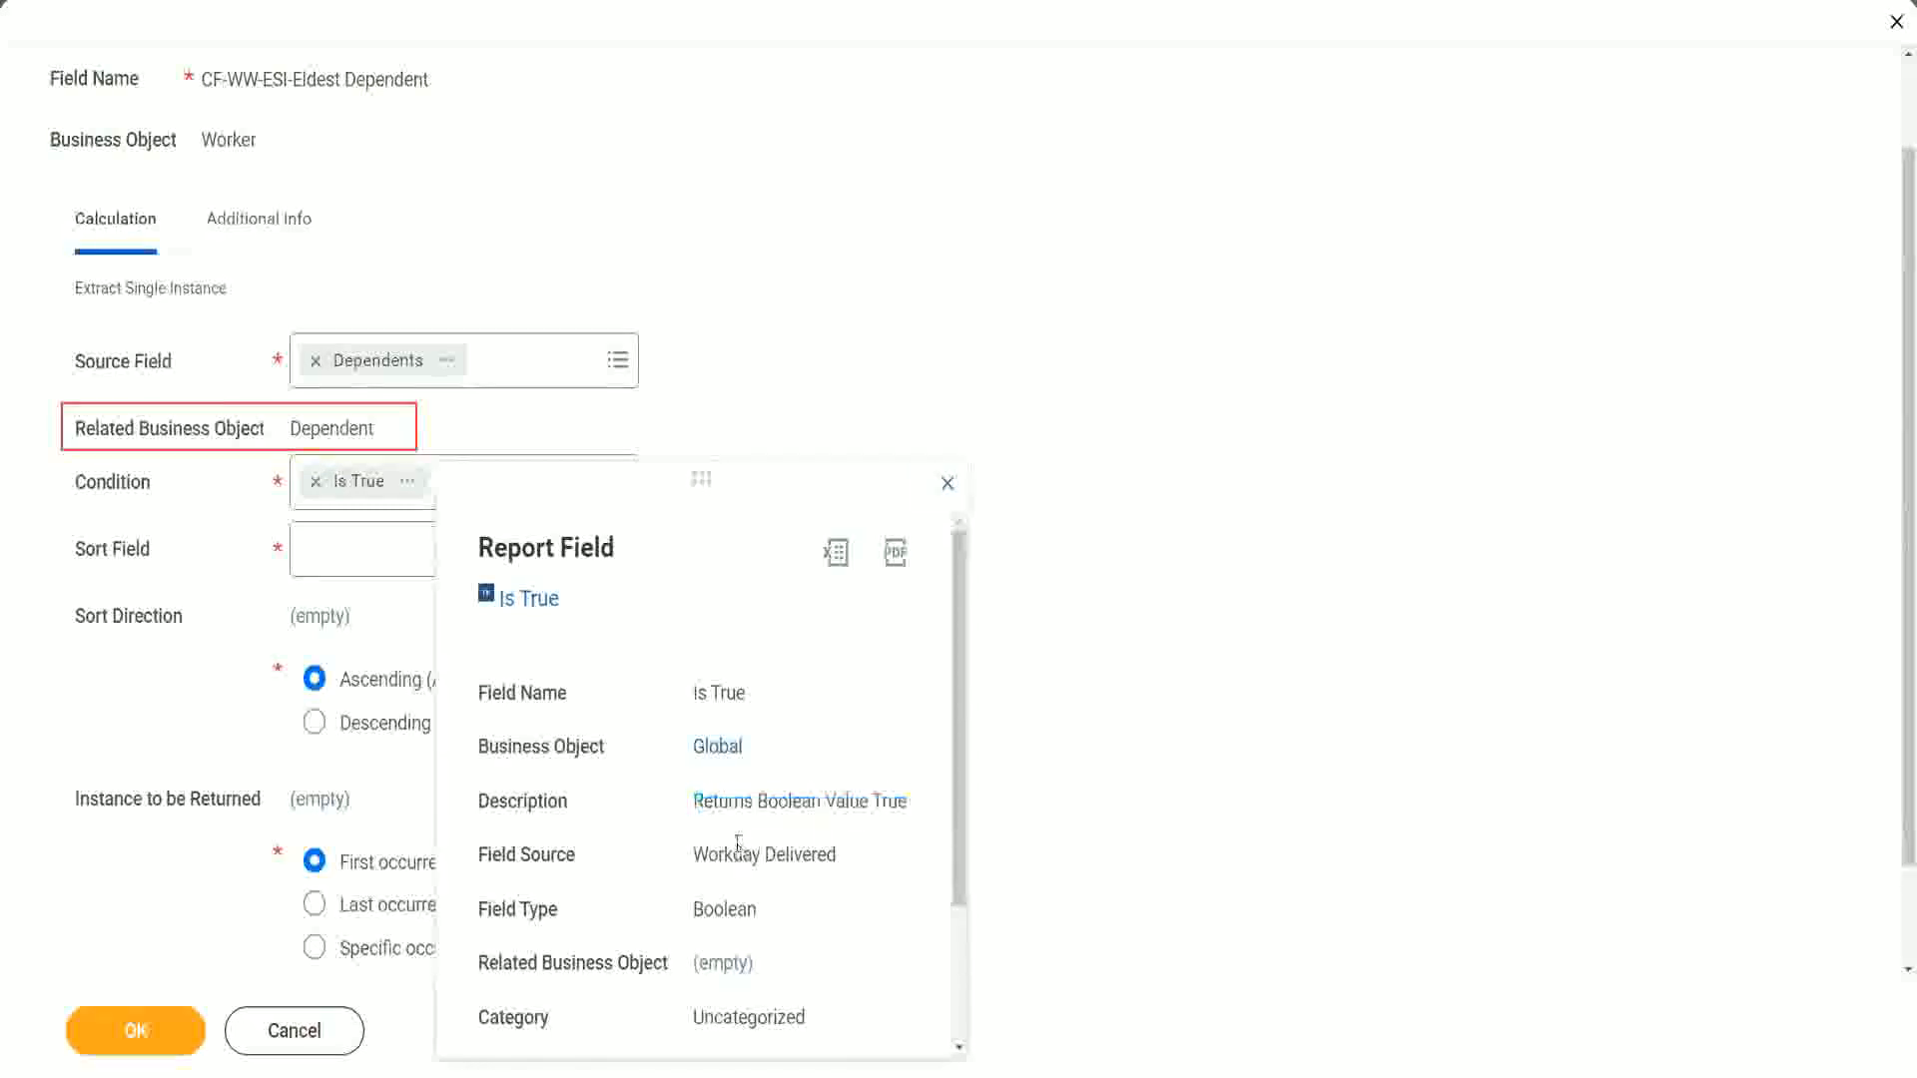
pyautogui.click(747, 765)
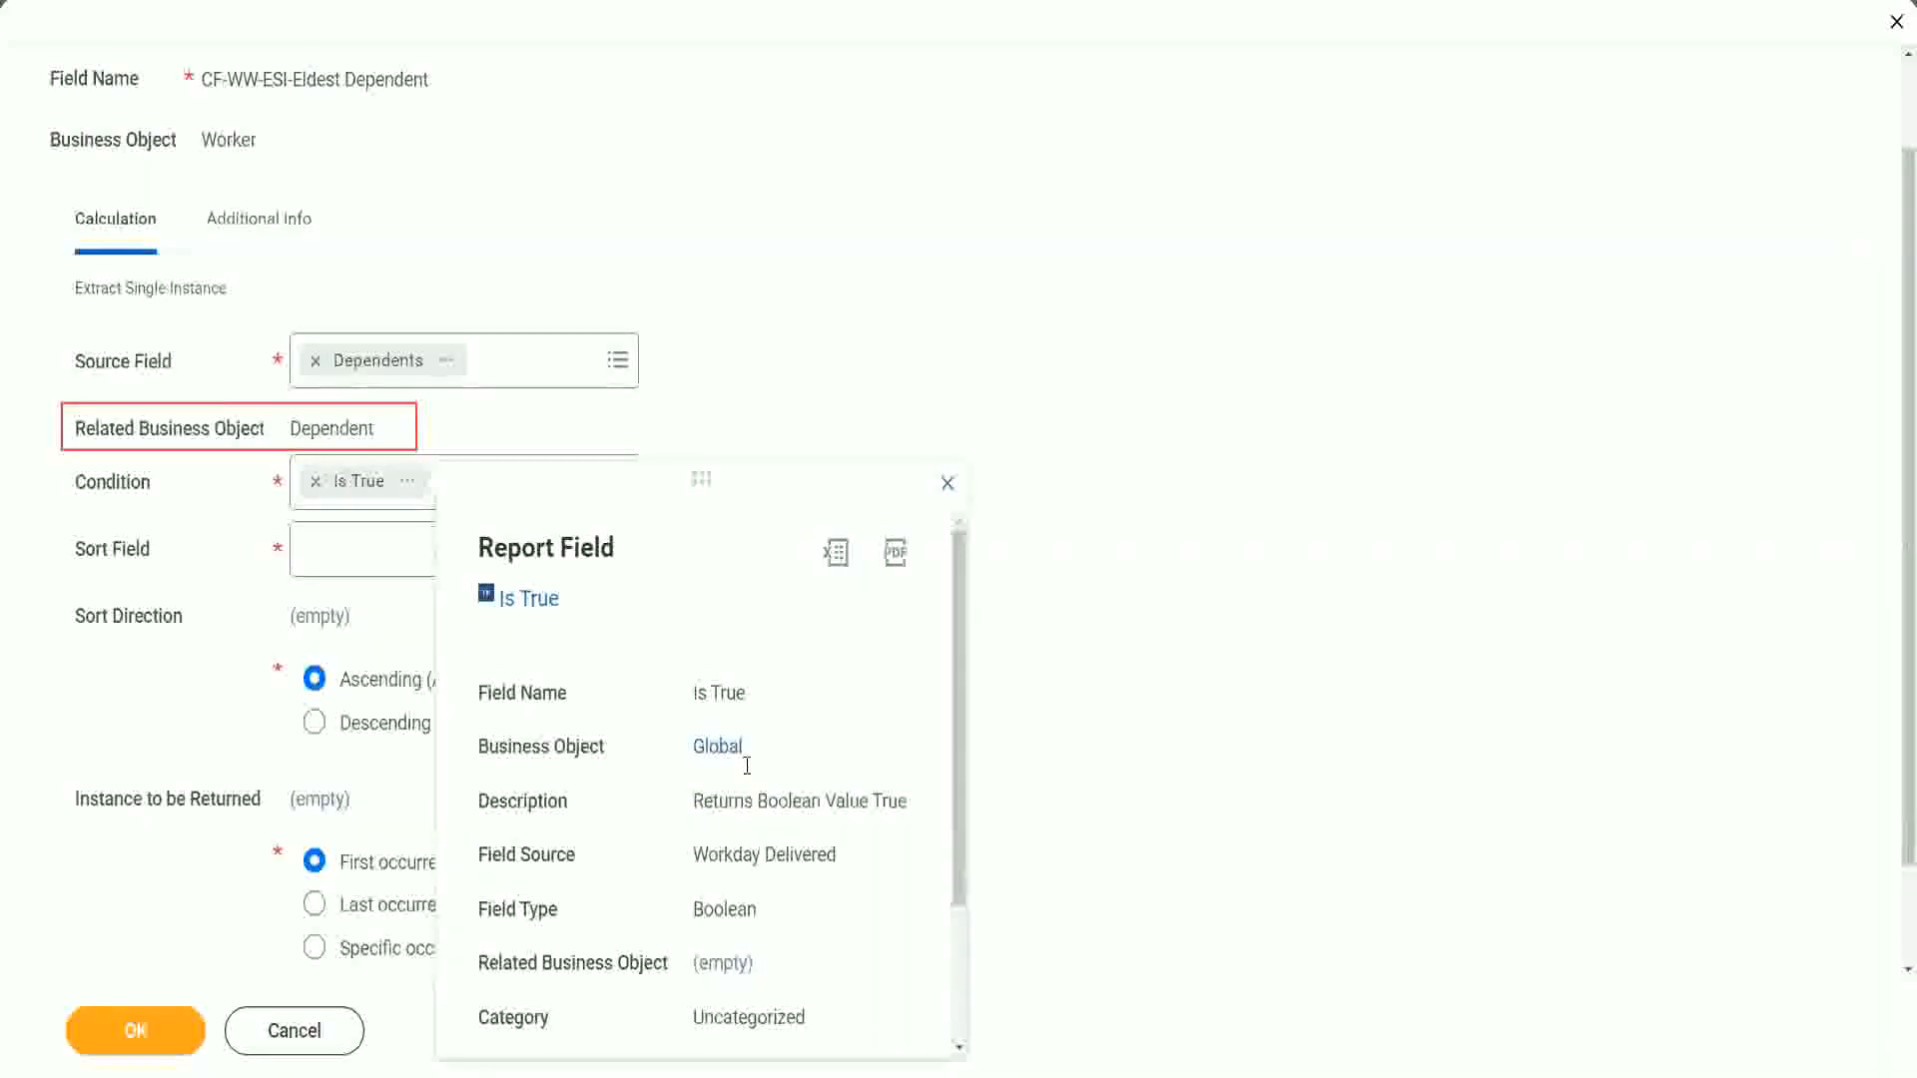
pyautogui.click(947, 484)
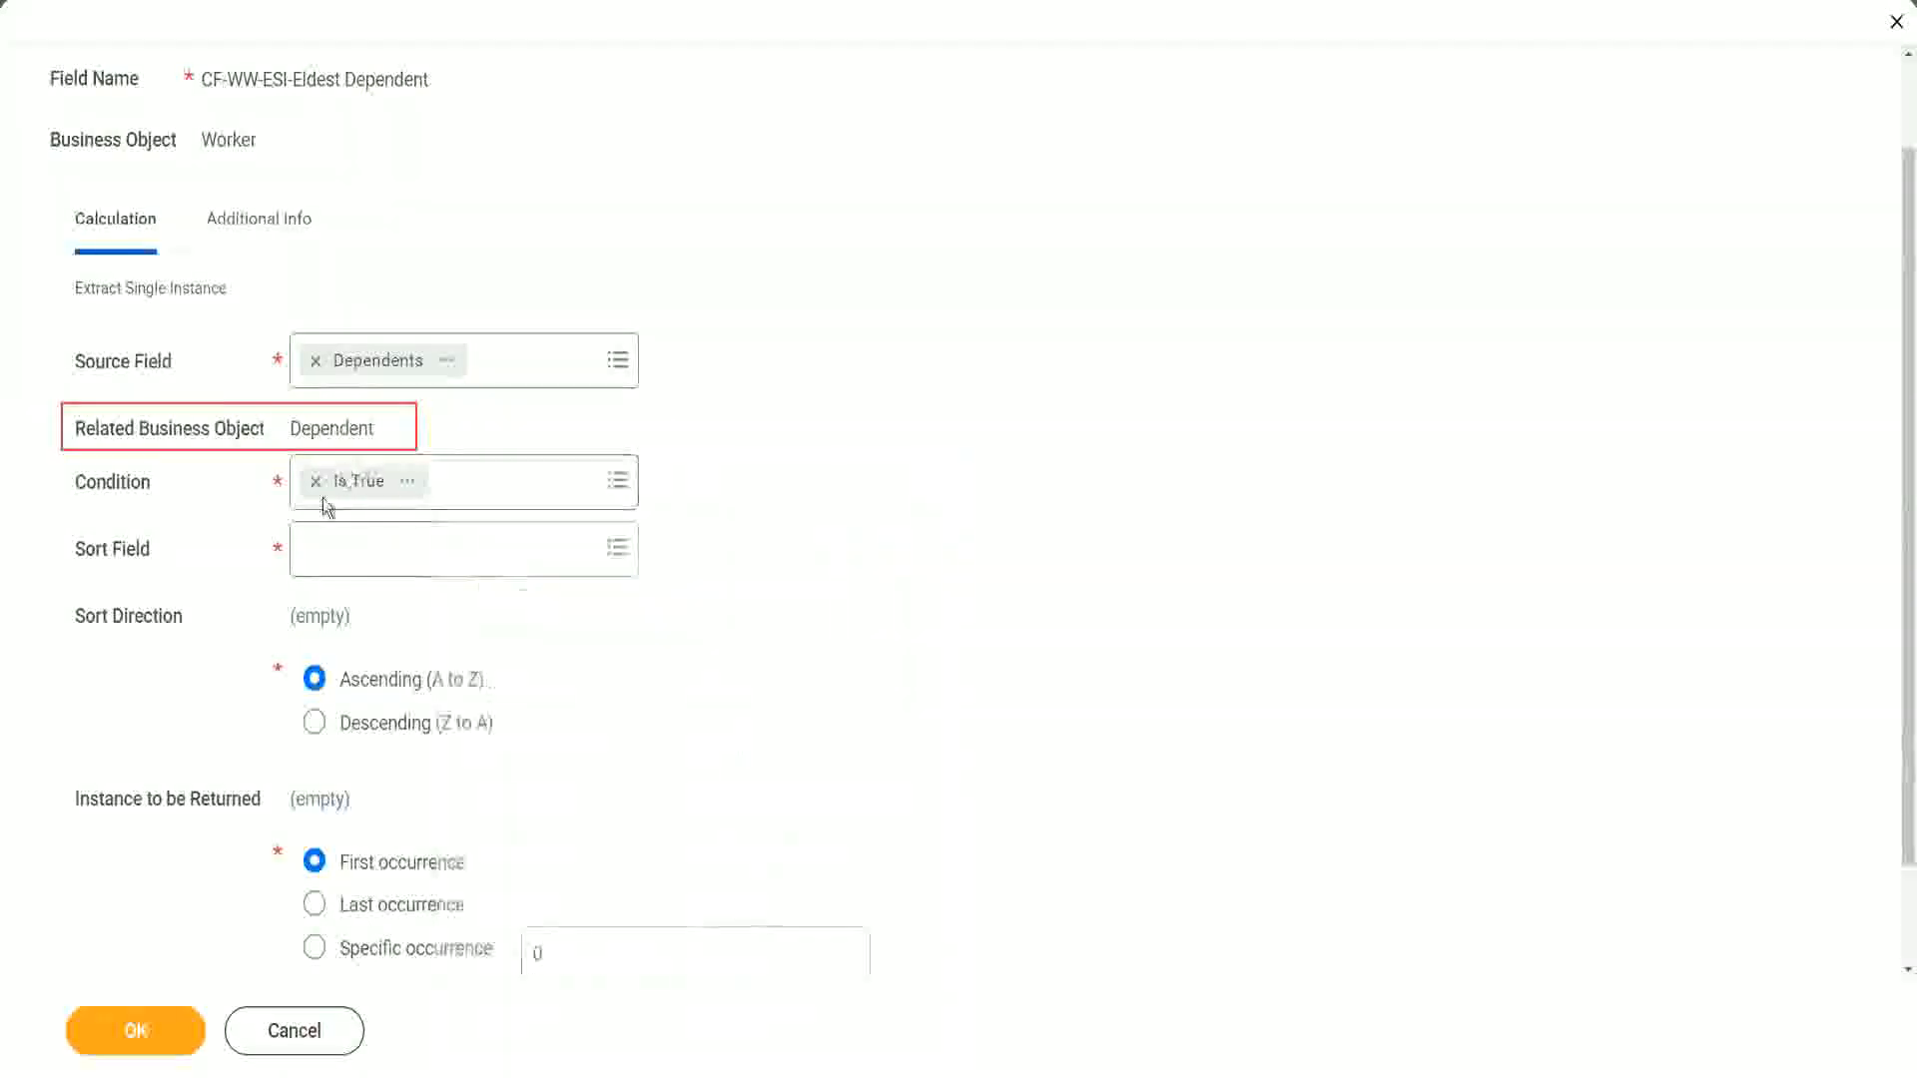
# Step: Set the Sort Field to Age with Descending (Z to A) direction and save the calculated field
pyautogui.click(361, 562)
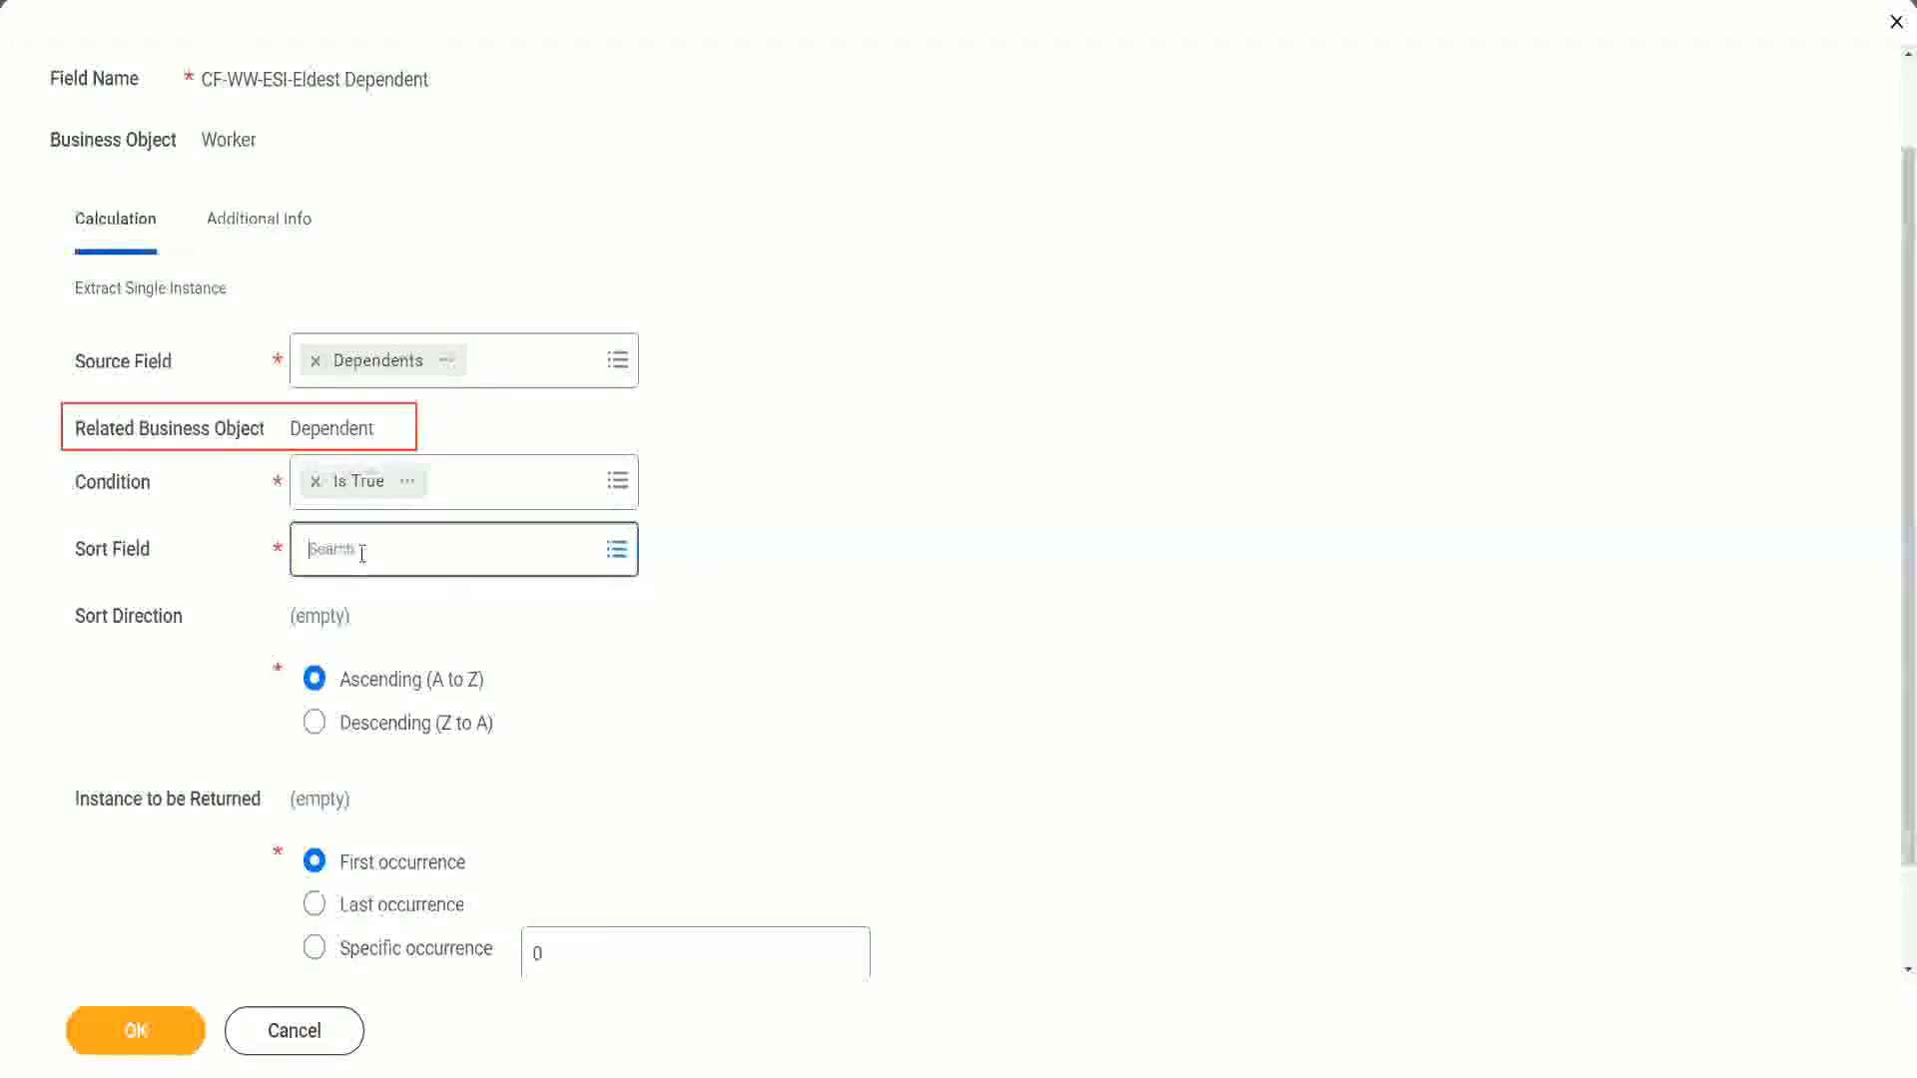
pyautogui.write('a')
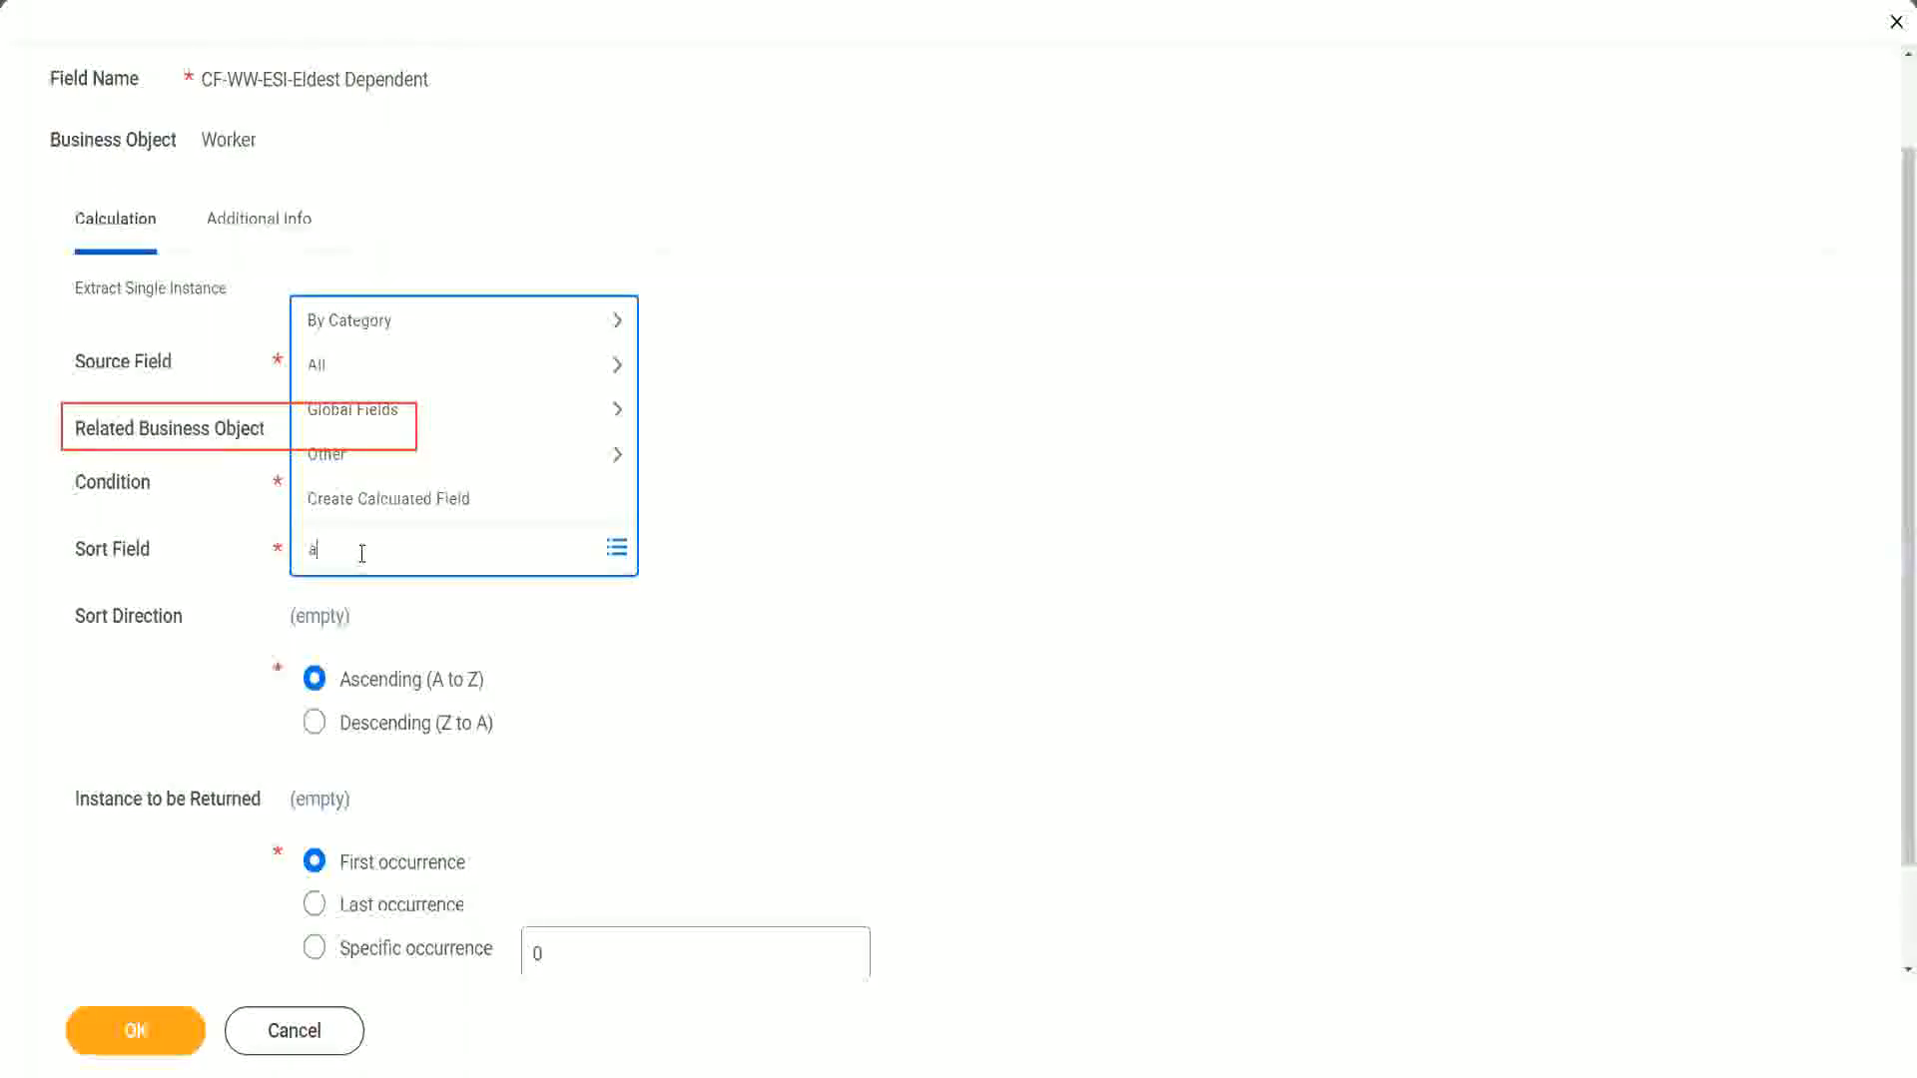
pyautogui.write('ge')
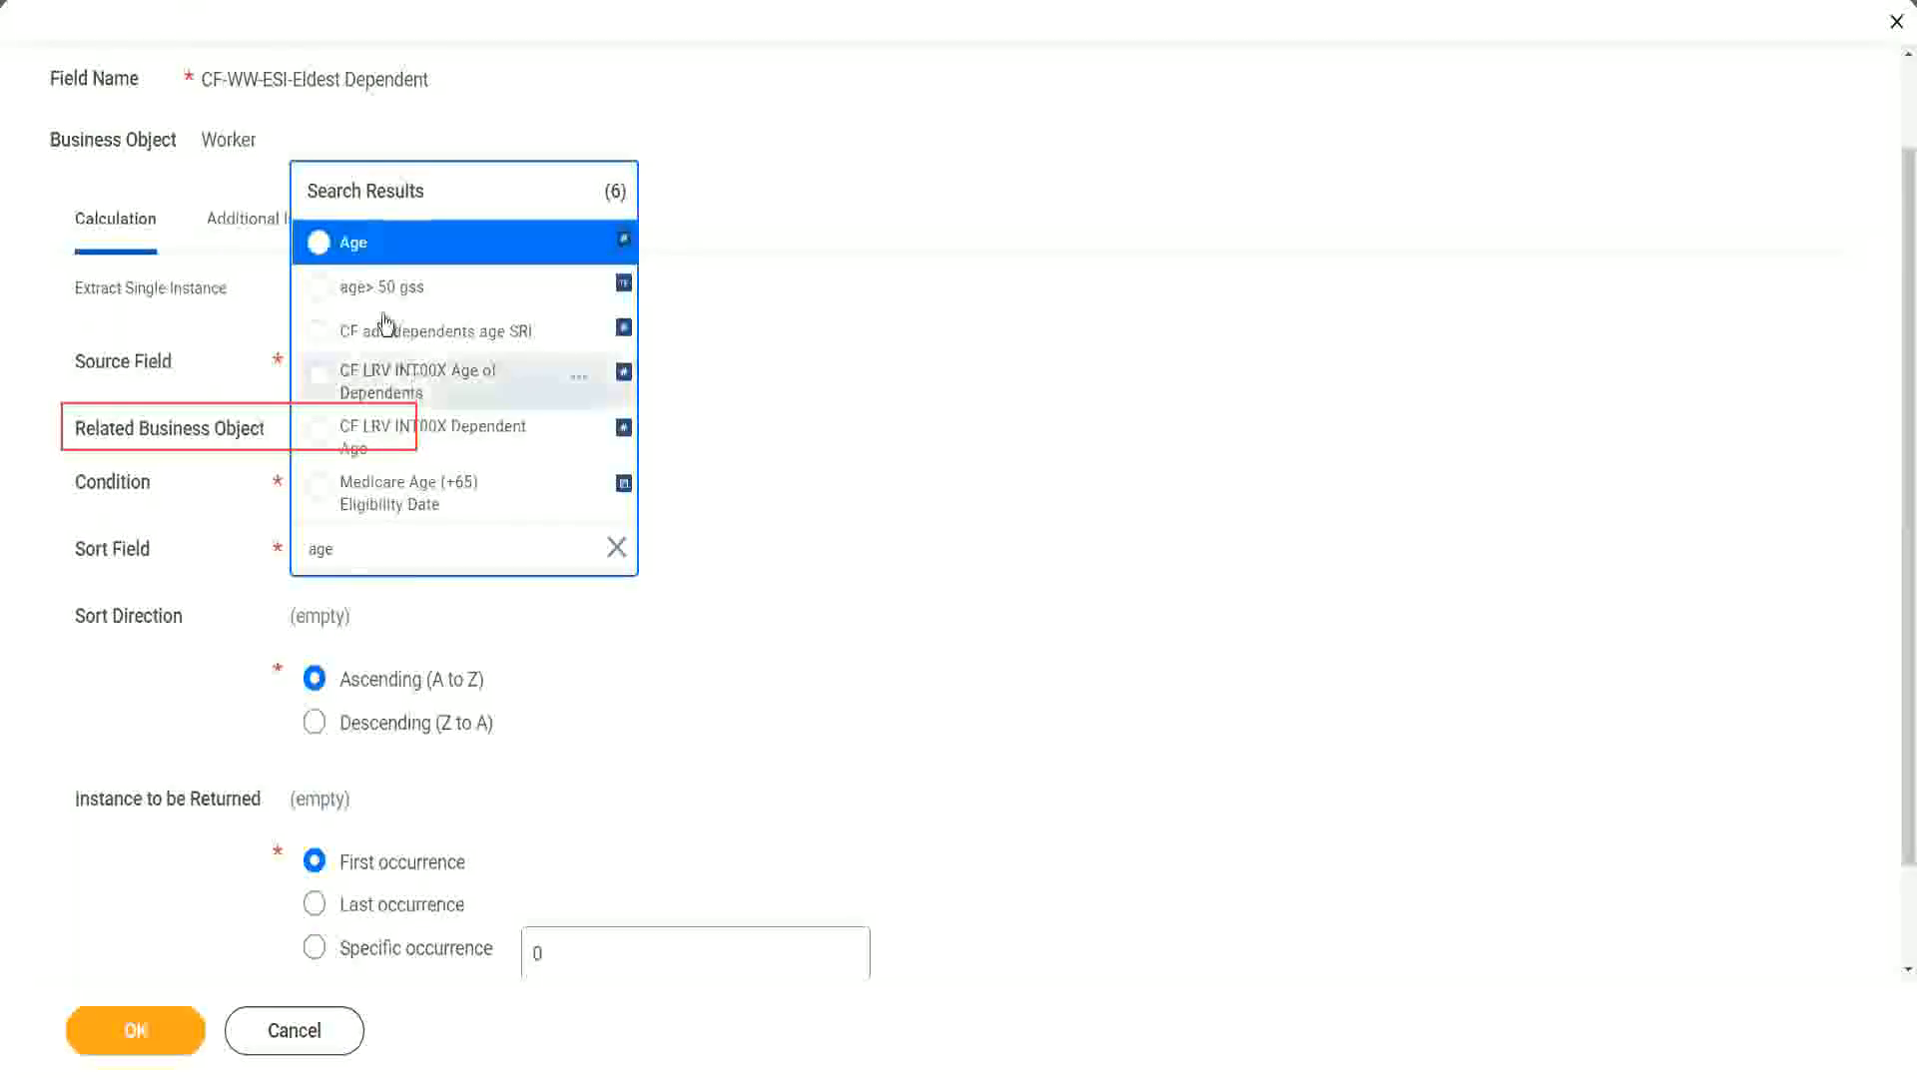
pyautogui.click(354, 244)
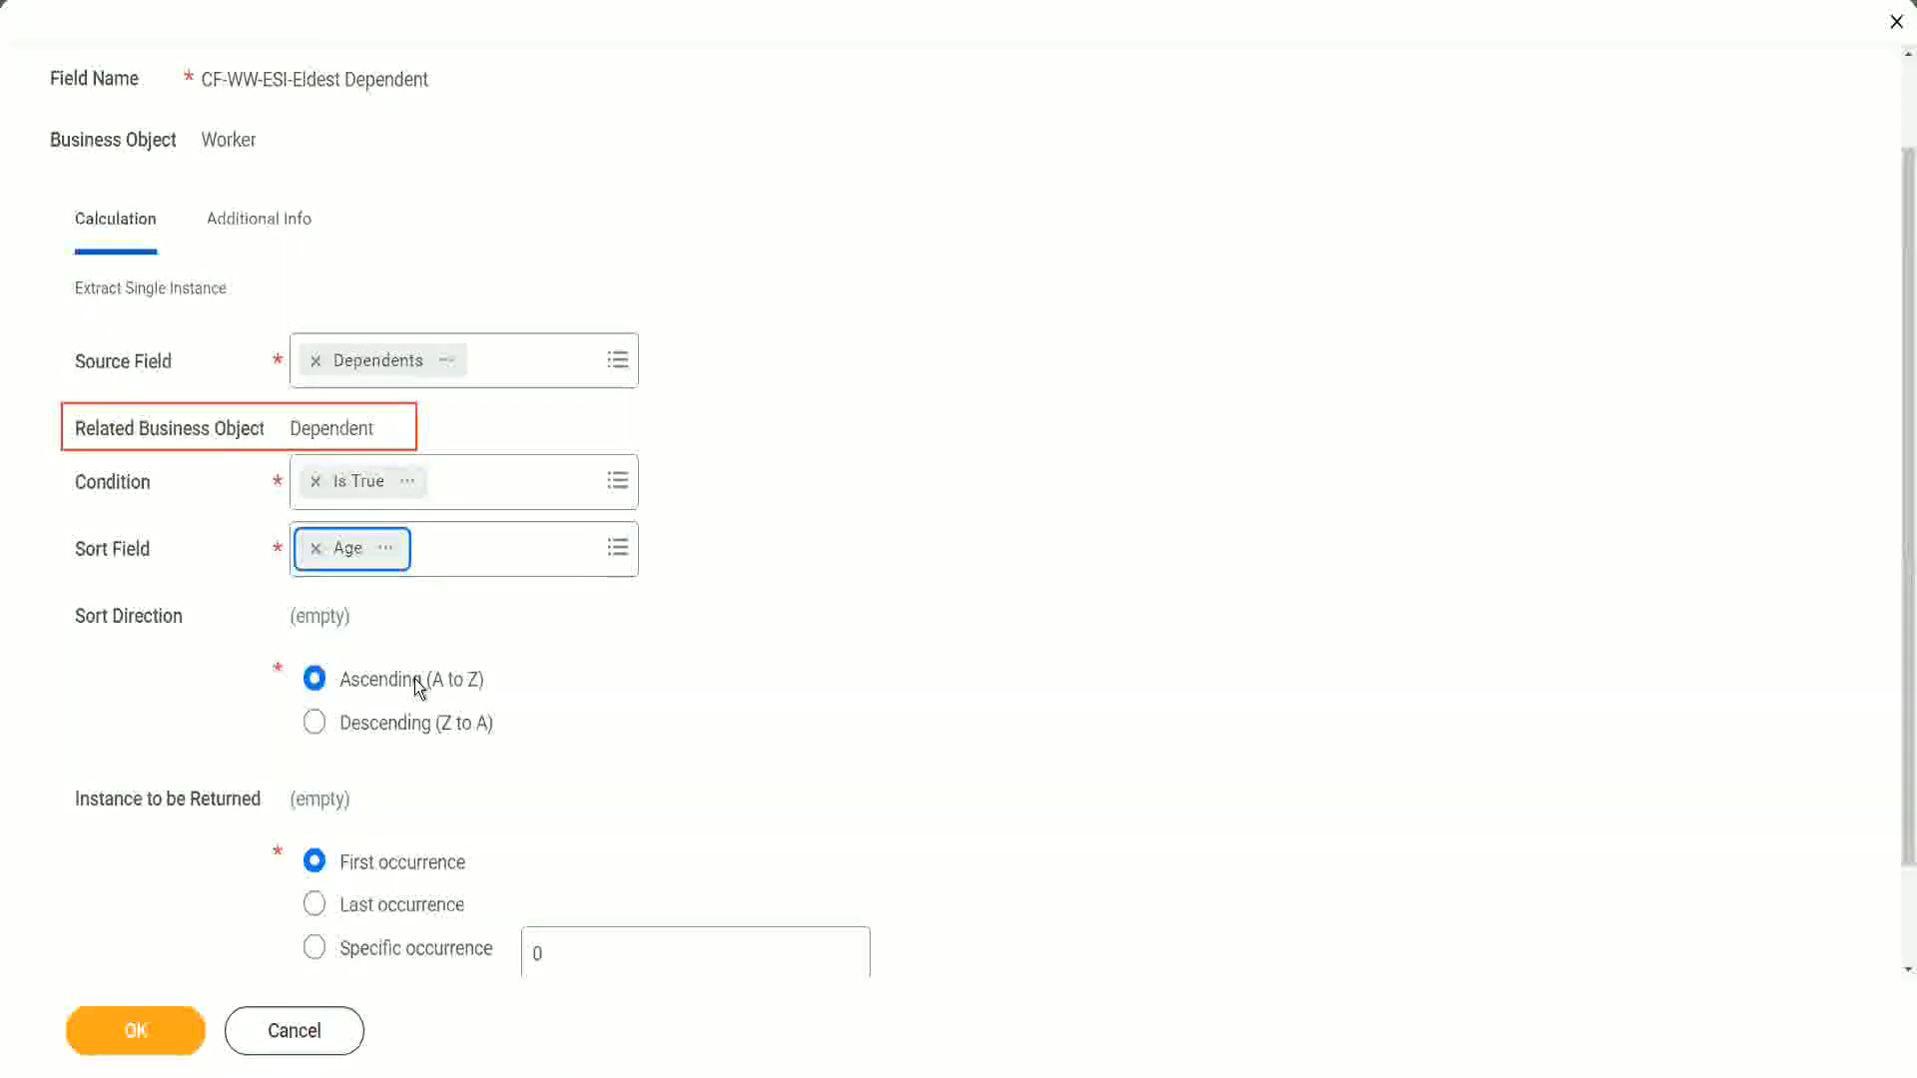
pyautogui.click(418, 734)
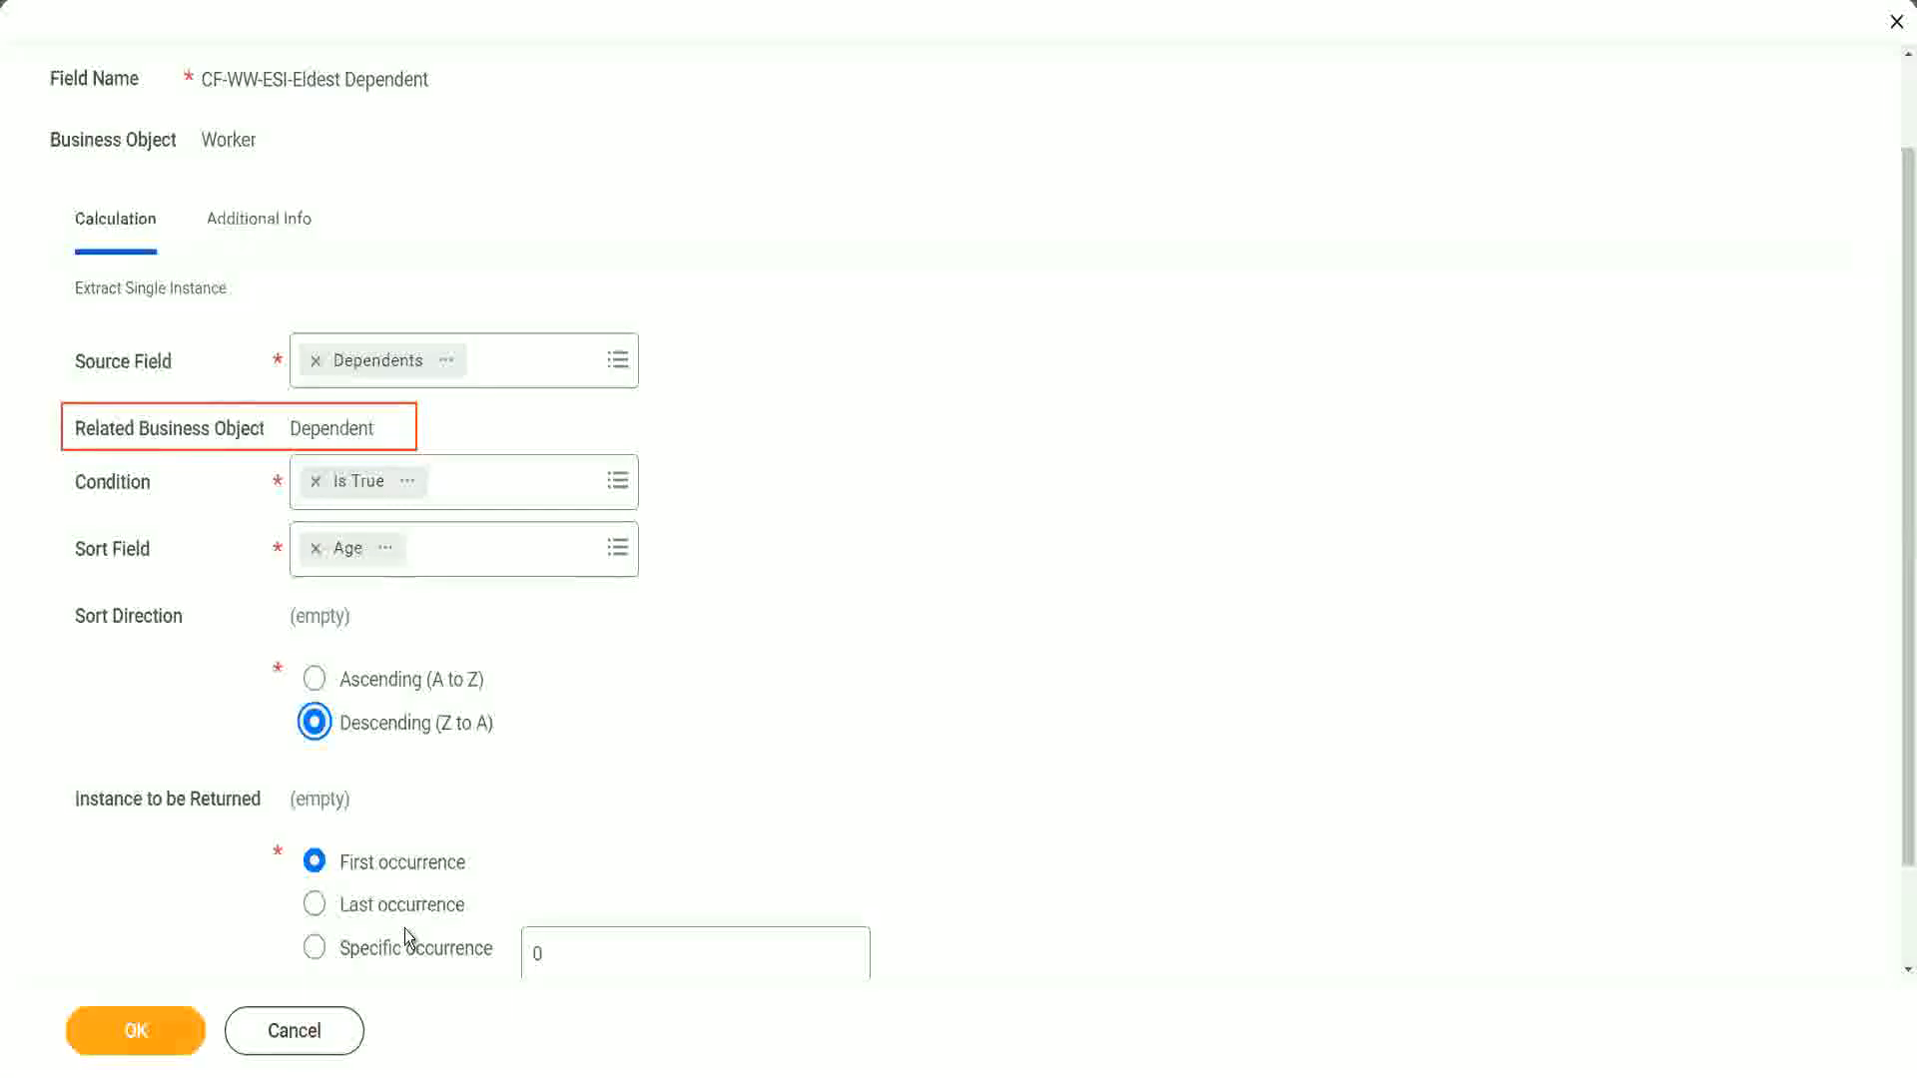
pyautogui.moveTo(405, 930)
pyautogui.click(138, 1033)
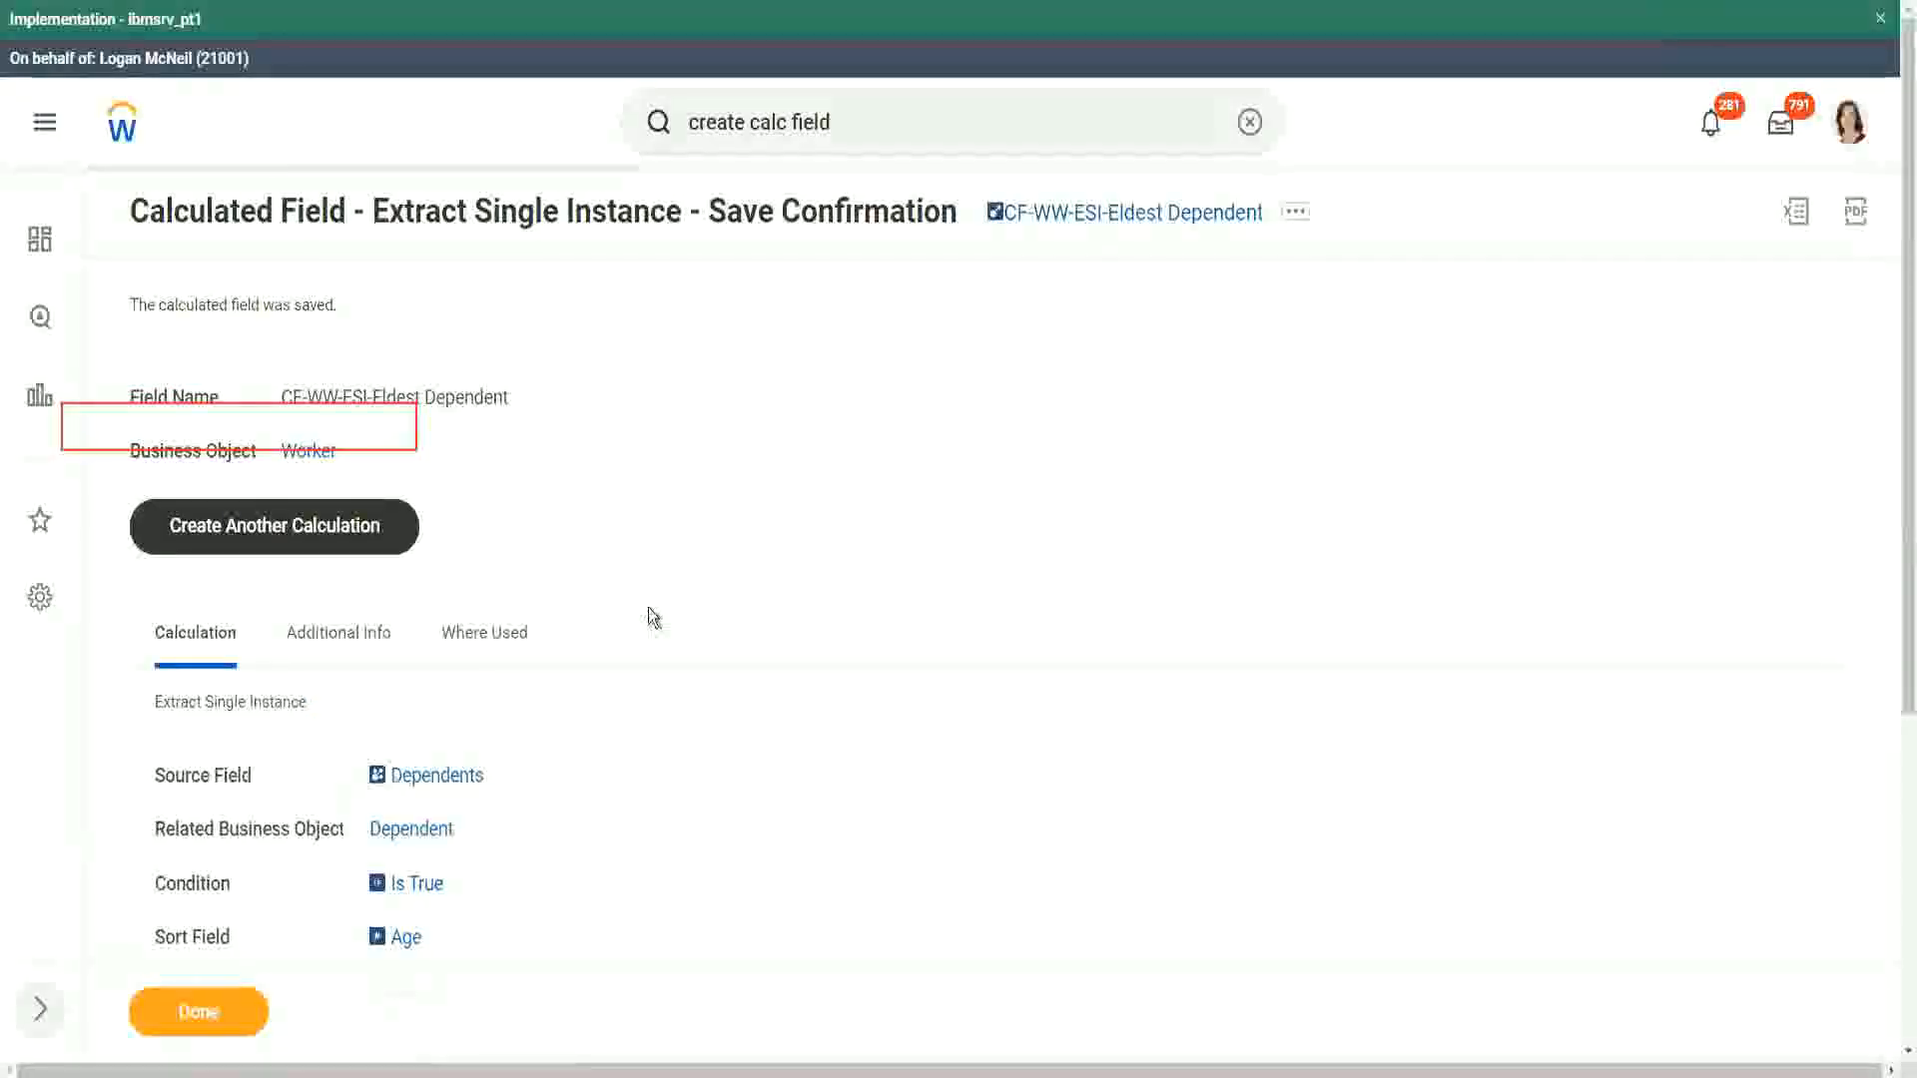
pyautogui.scroll(-2, 651, 617)
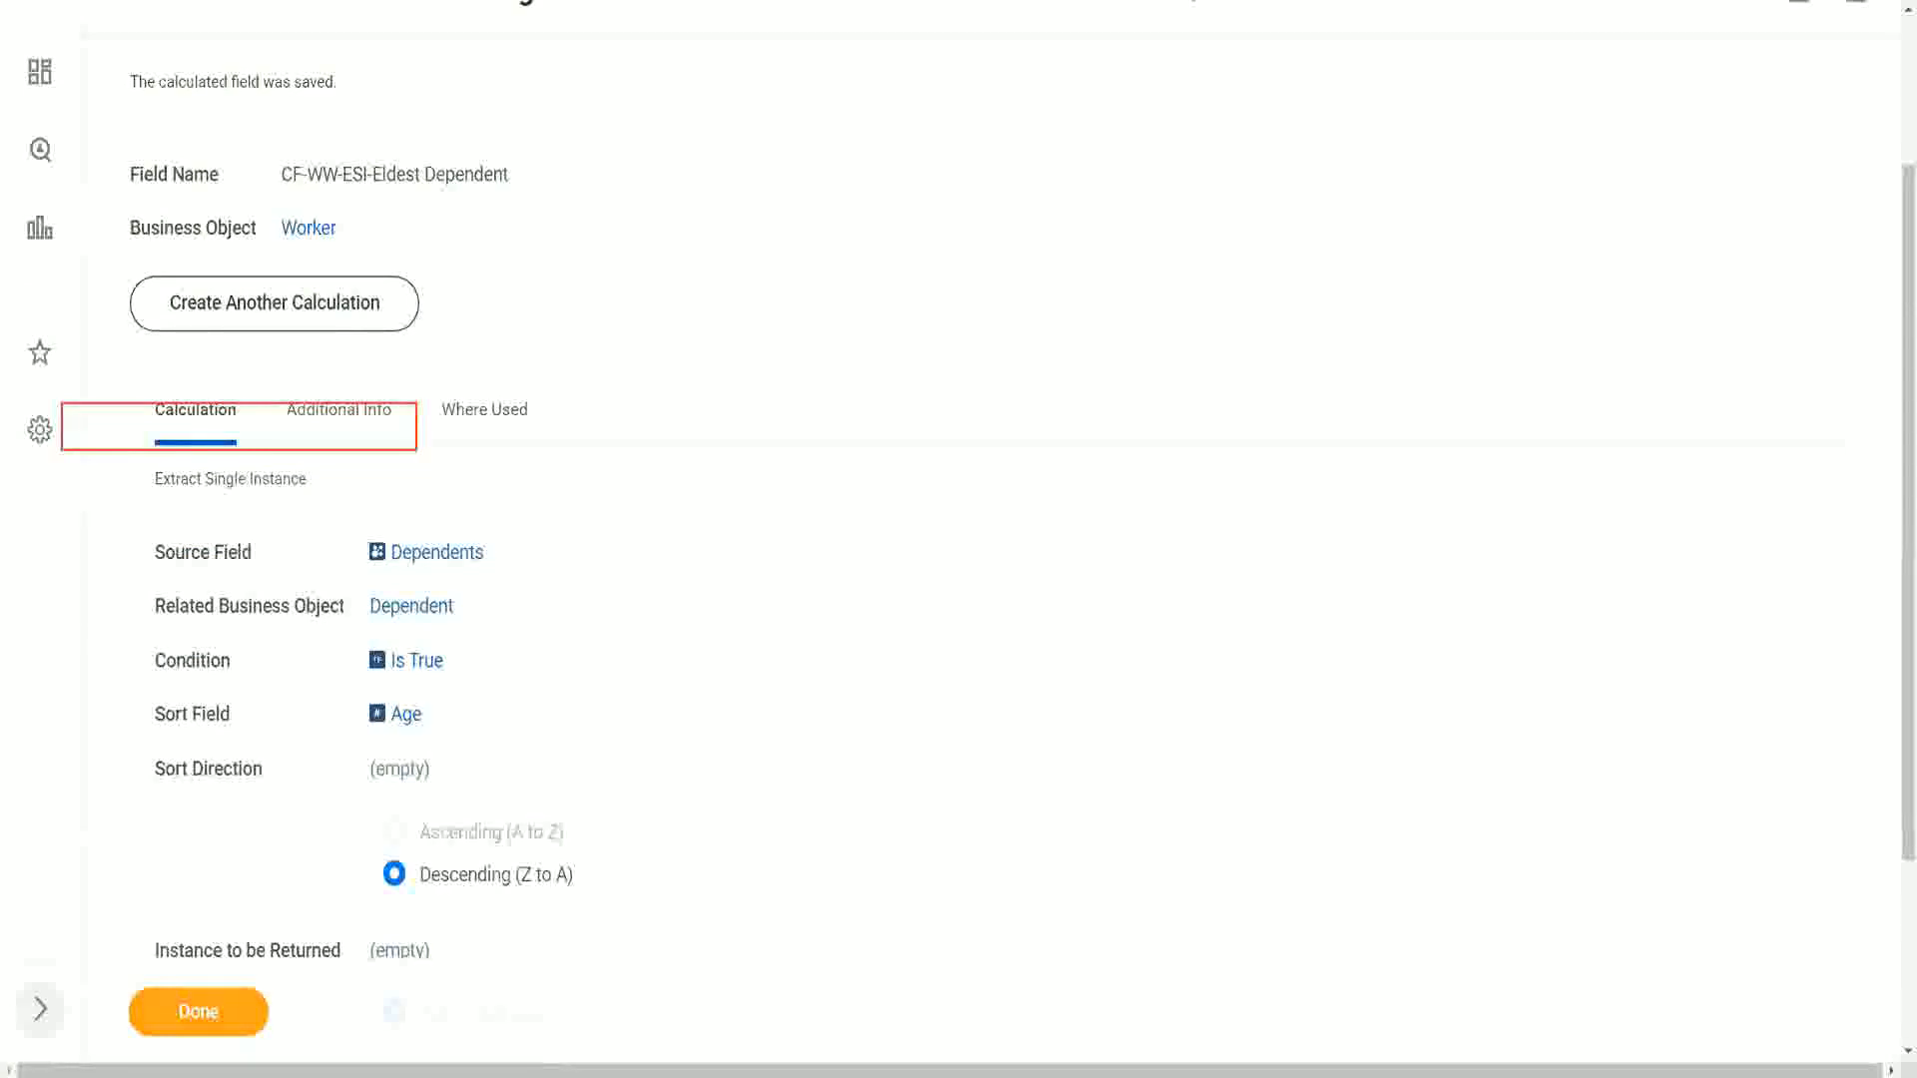
# Step: Switch to the text notes and reword the question on line 13 to "How to find the Eldest Dependent Child ??"
pyautogui.hotkey('alt', 'Tab')
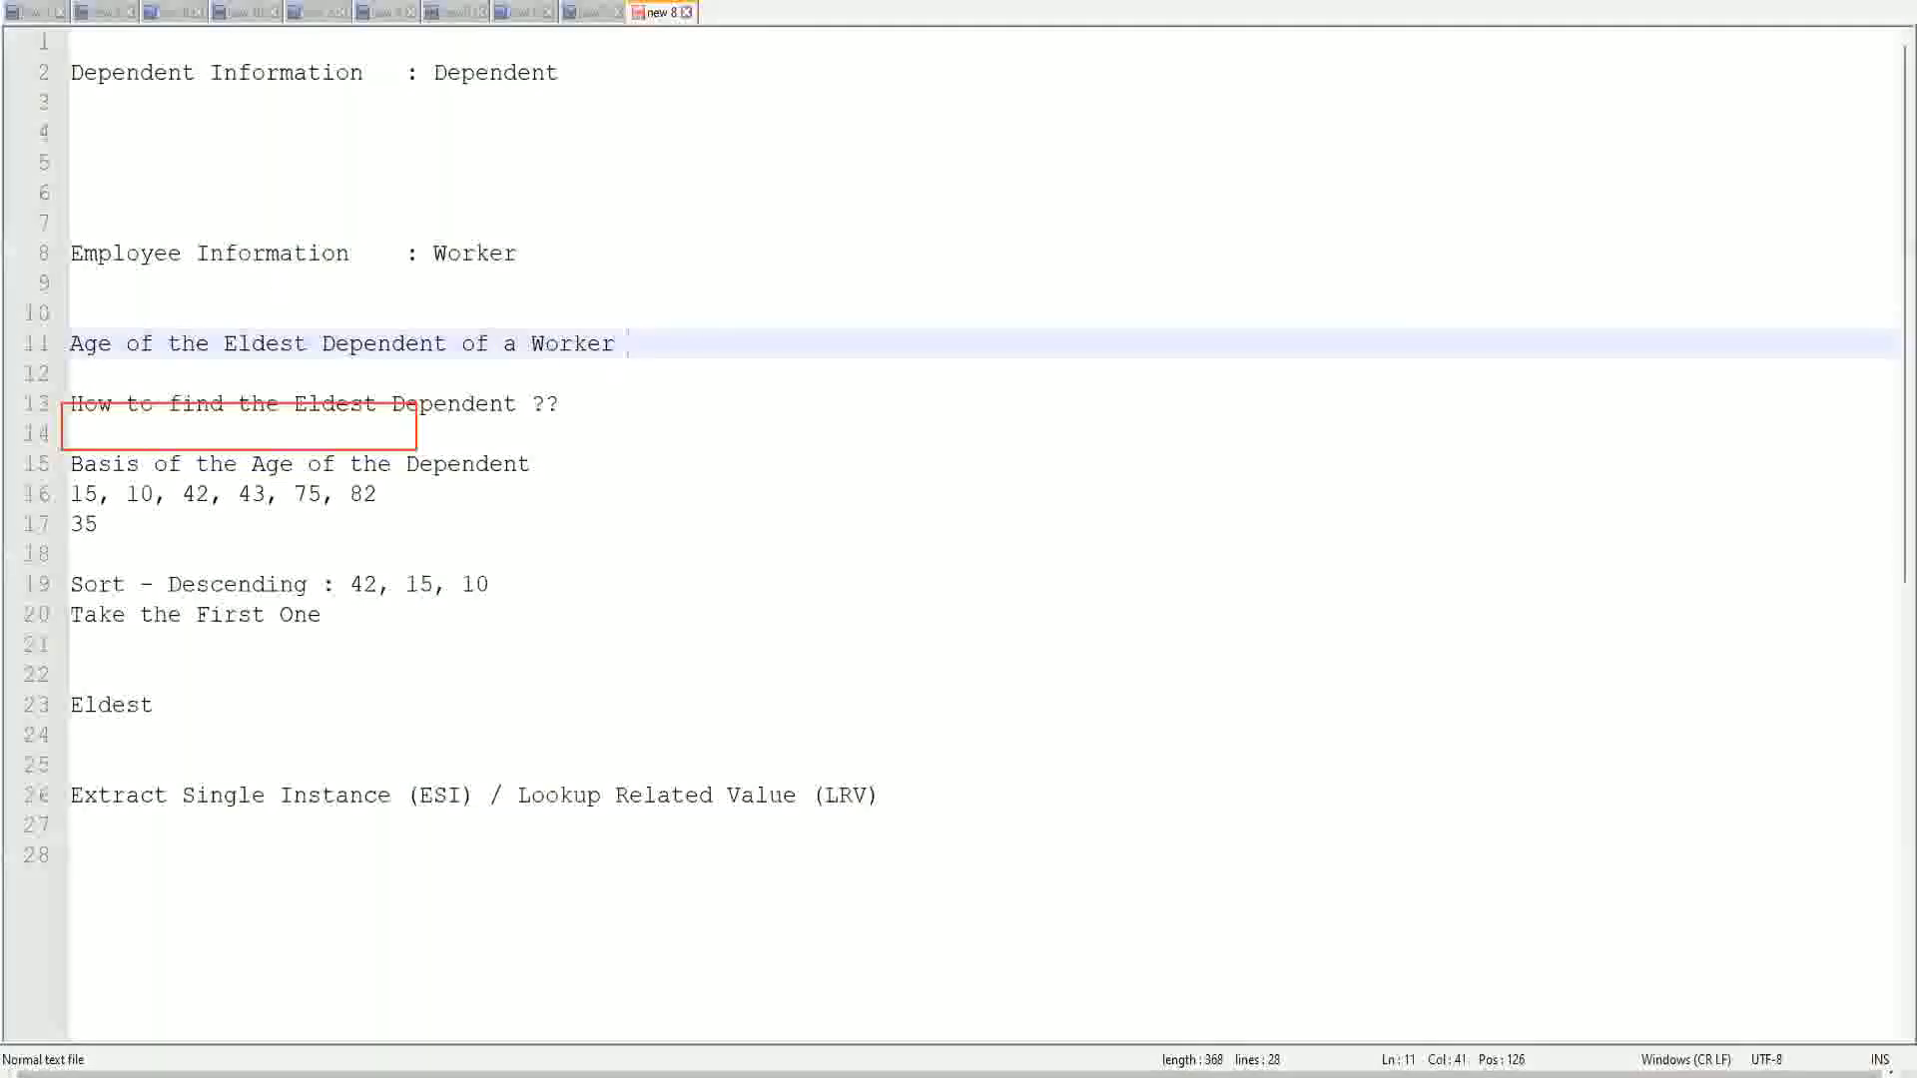
pyautogui.doubleClick(453, 404)
pyautogui.write('Child ')
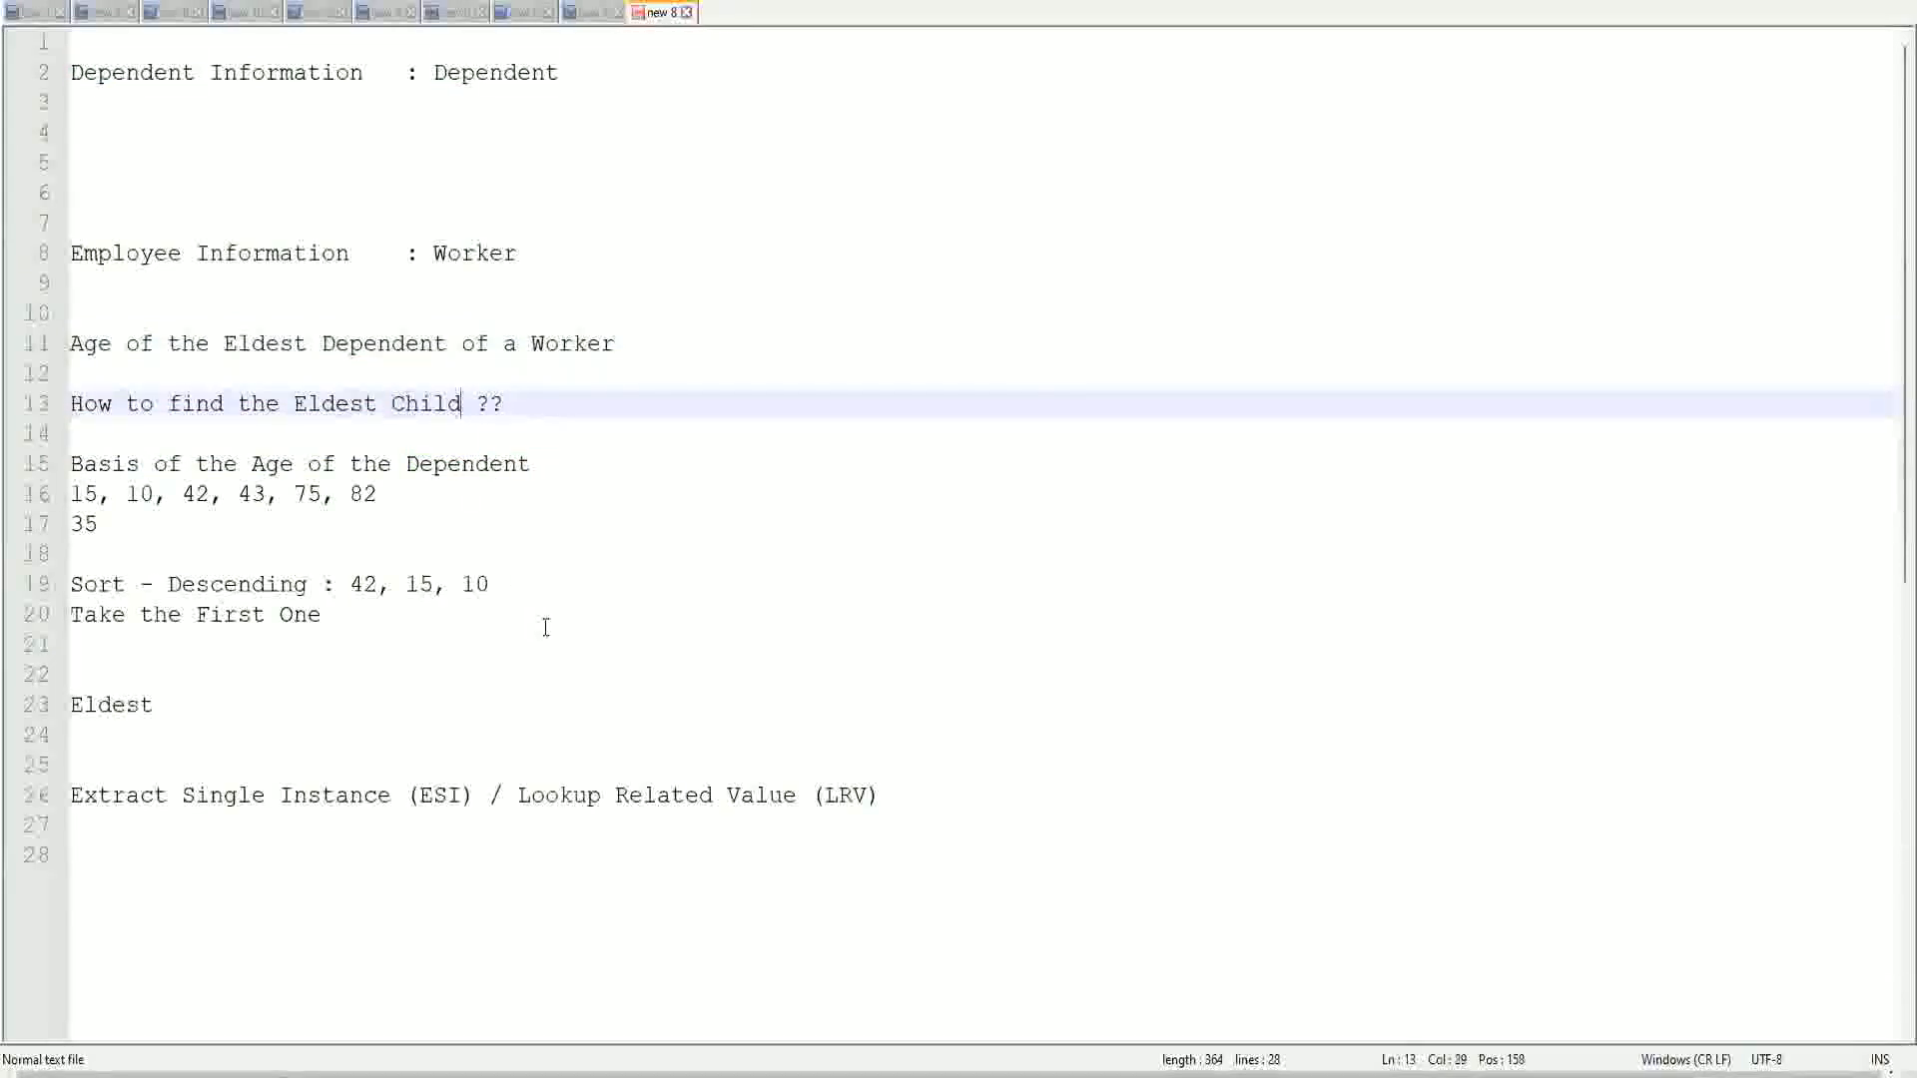
pyautogui.write('as a')
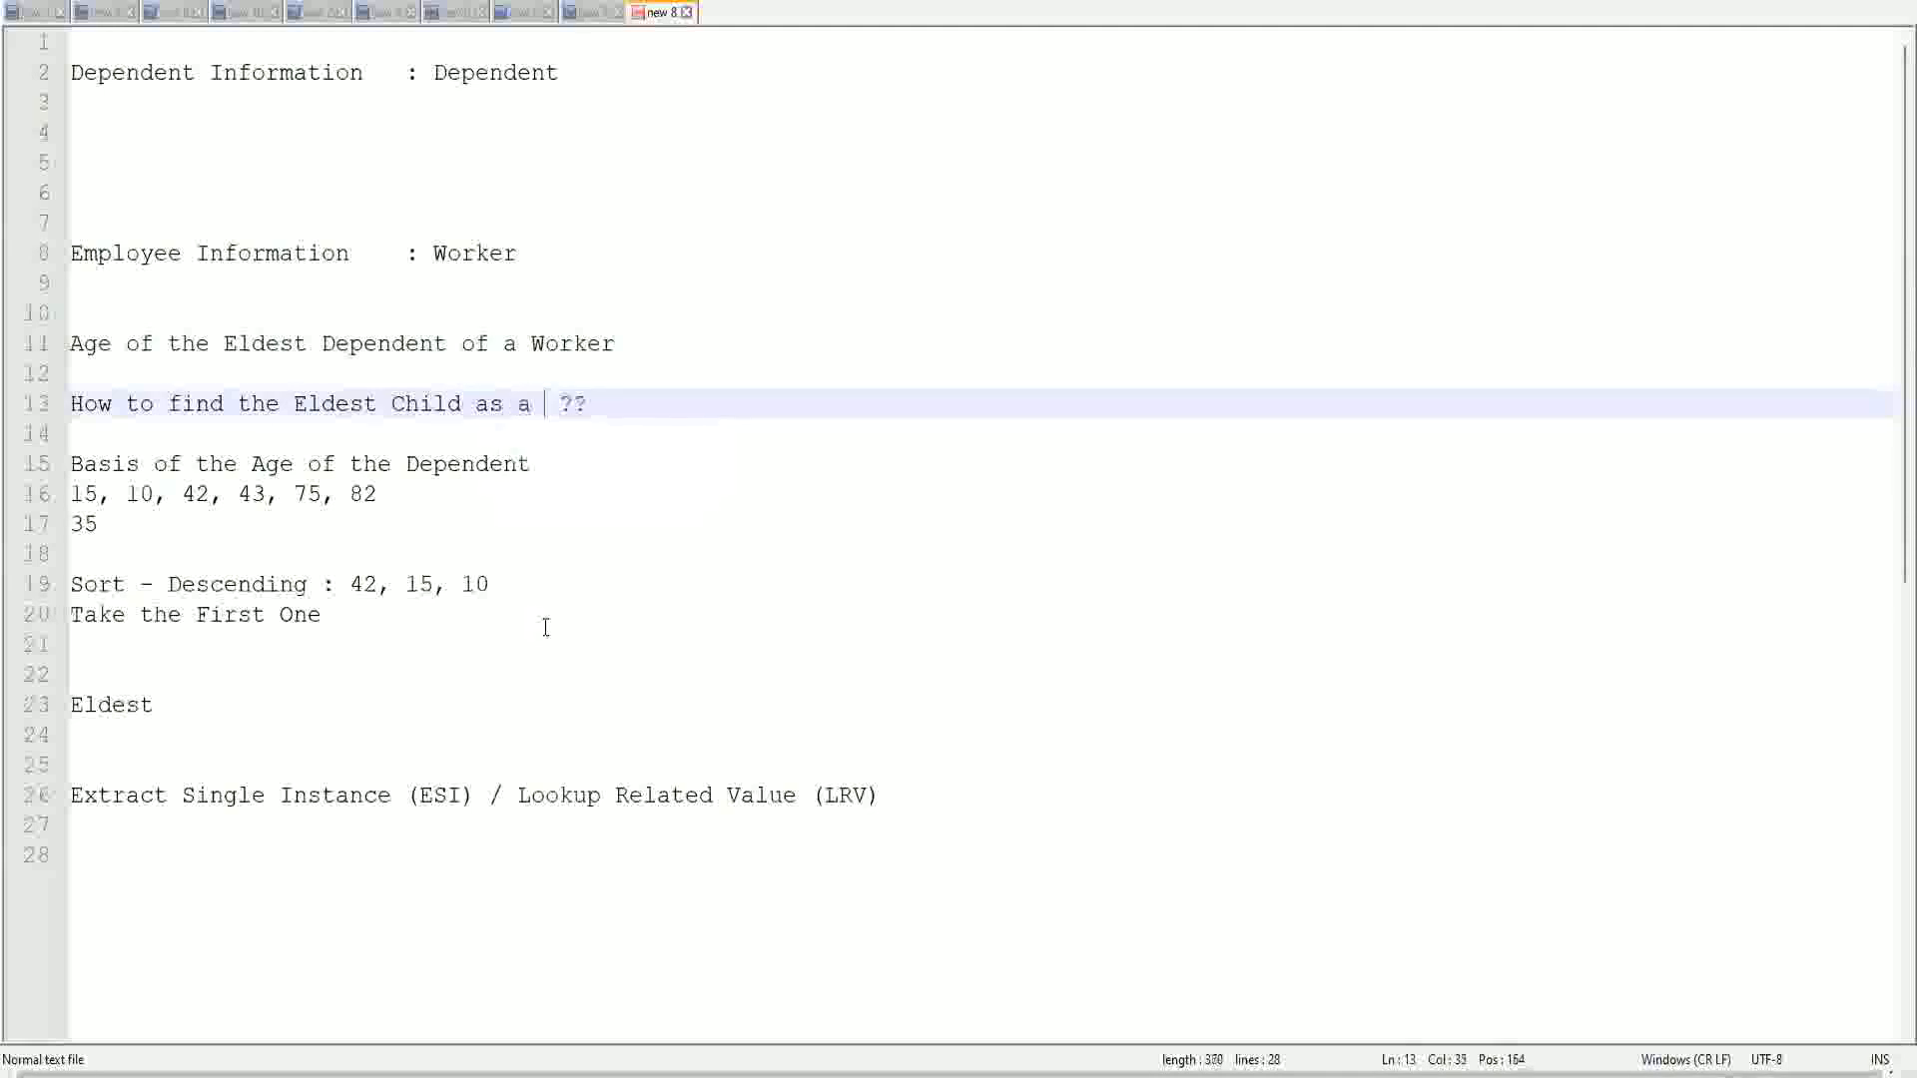
pyautogui.press('BackSpace')
pyautogui.press('BackSpace')
pyautogui.press('BackSpace')
pyautogui.press('BackSpace')
pyautogui.press('BackSpace')
pyautogui.press('BackSpace')
pyautogui.press('BackSpace')
pyautogui.press('BackSpace')
pyautogui.press('BackSpace')
pyautogui.press('BackSpace')
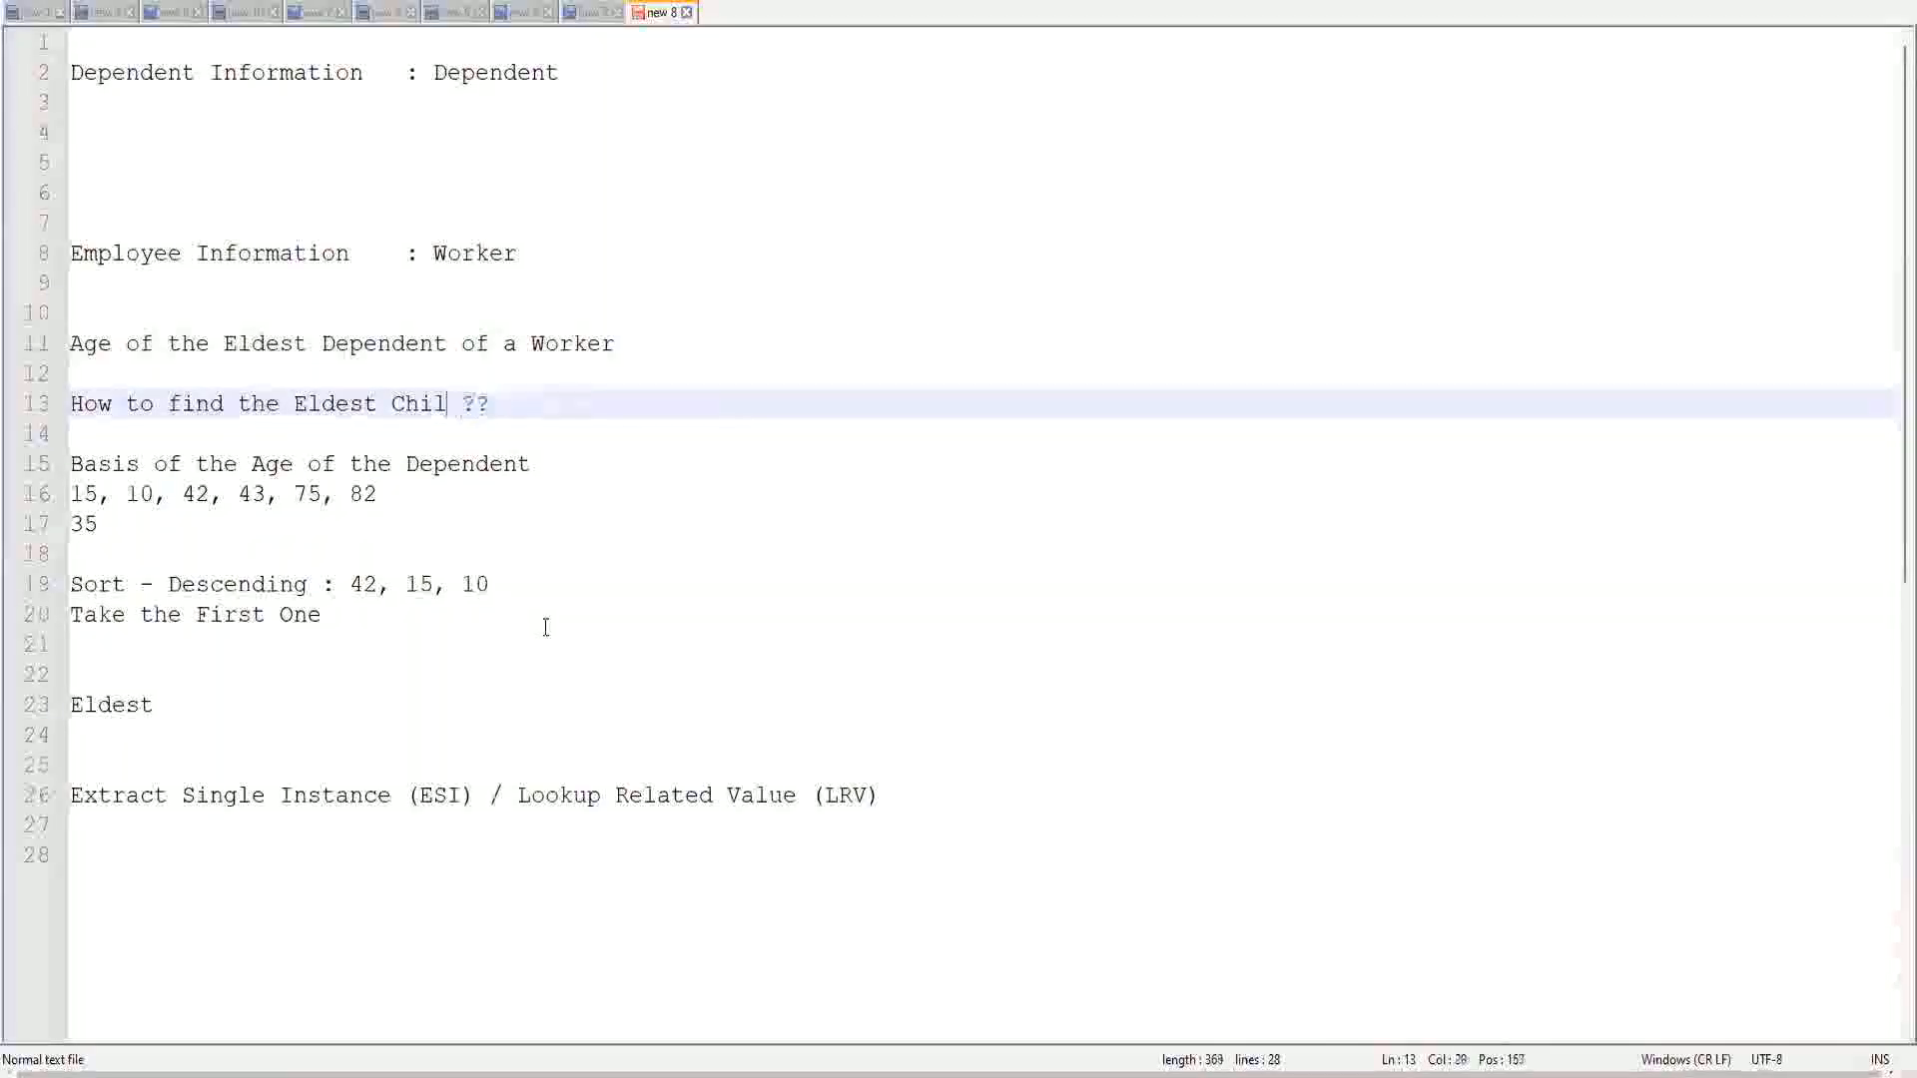
pyautogui.press('BackSpace')
pyautogui.write('De')
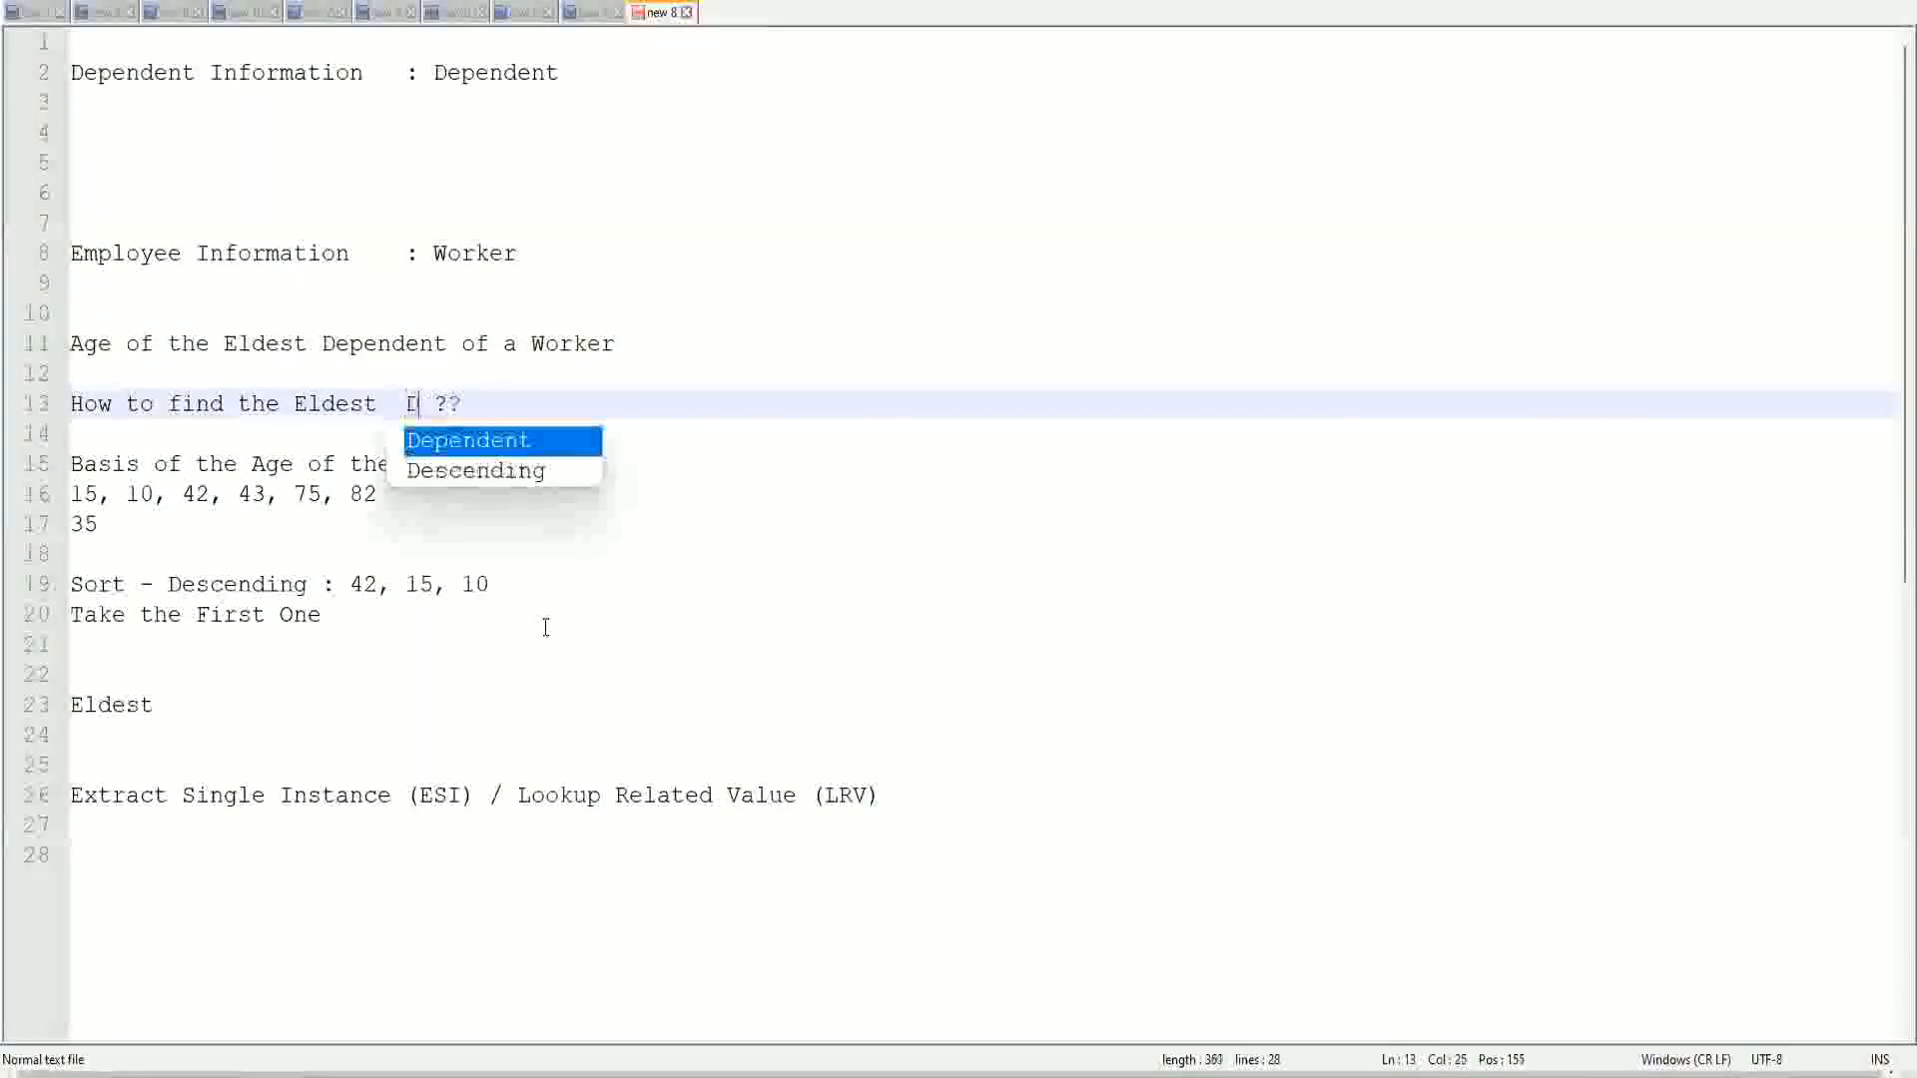
pyautogui.press('Return')
pyautogui.write('Child')
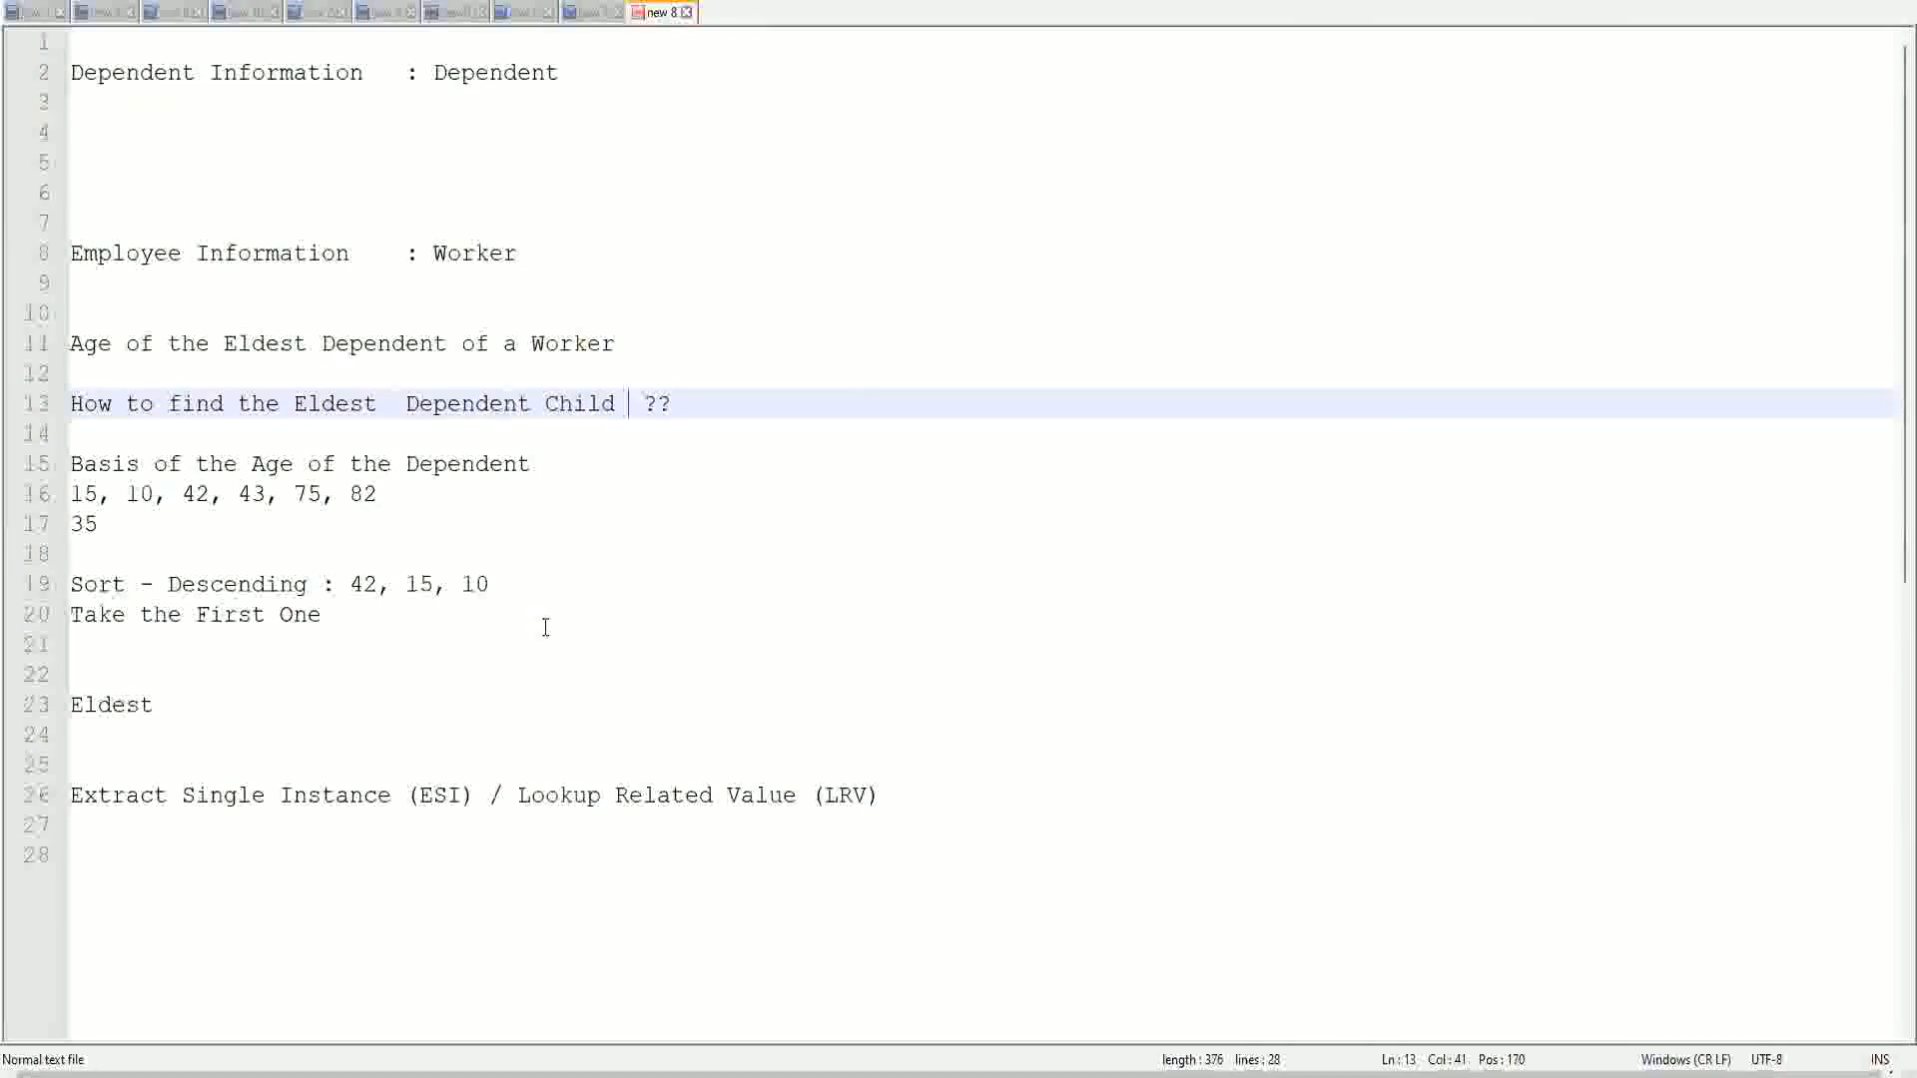
pyautogui.click(392, 410)
pyautogui.press('Delete')
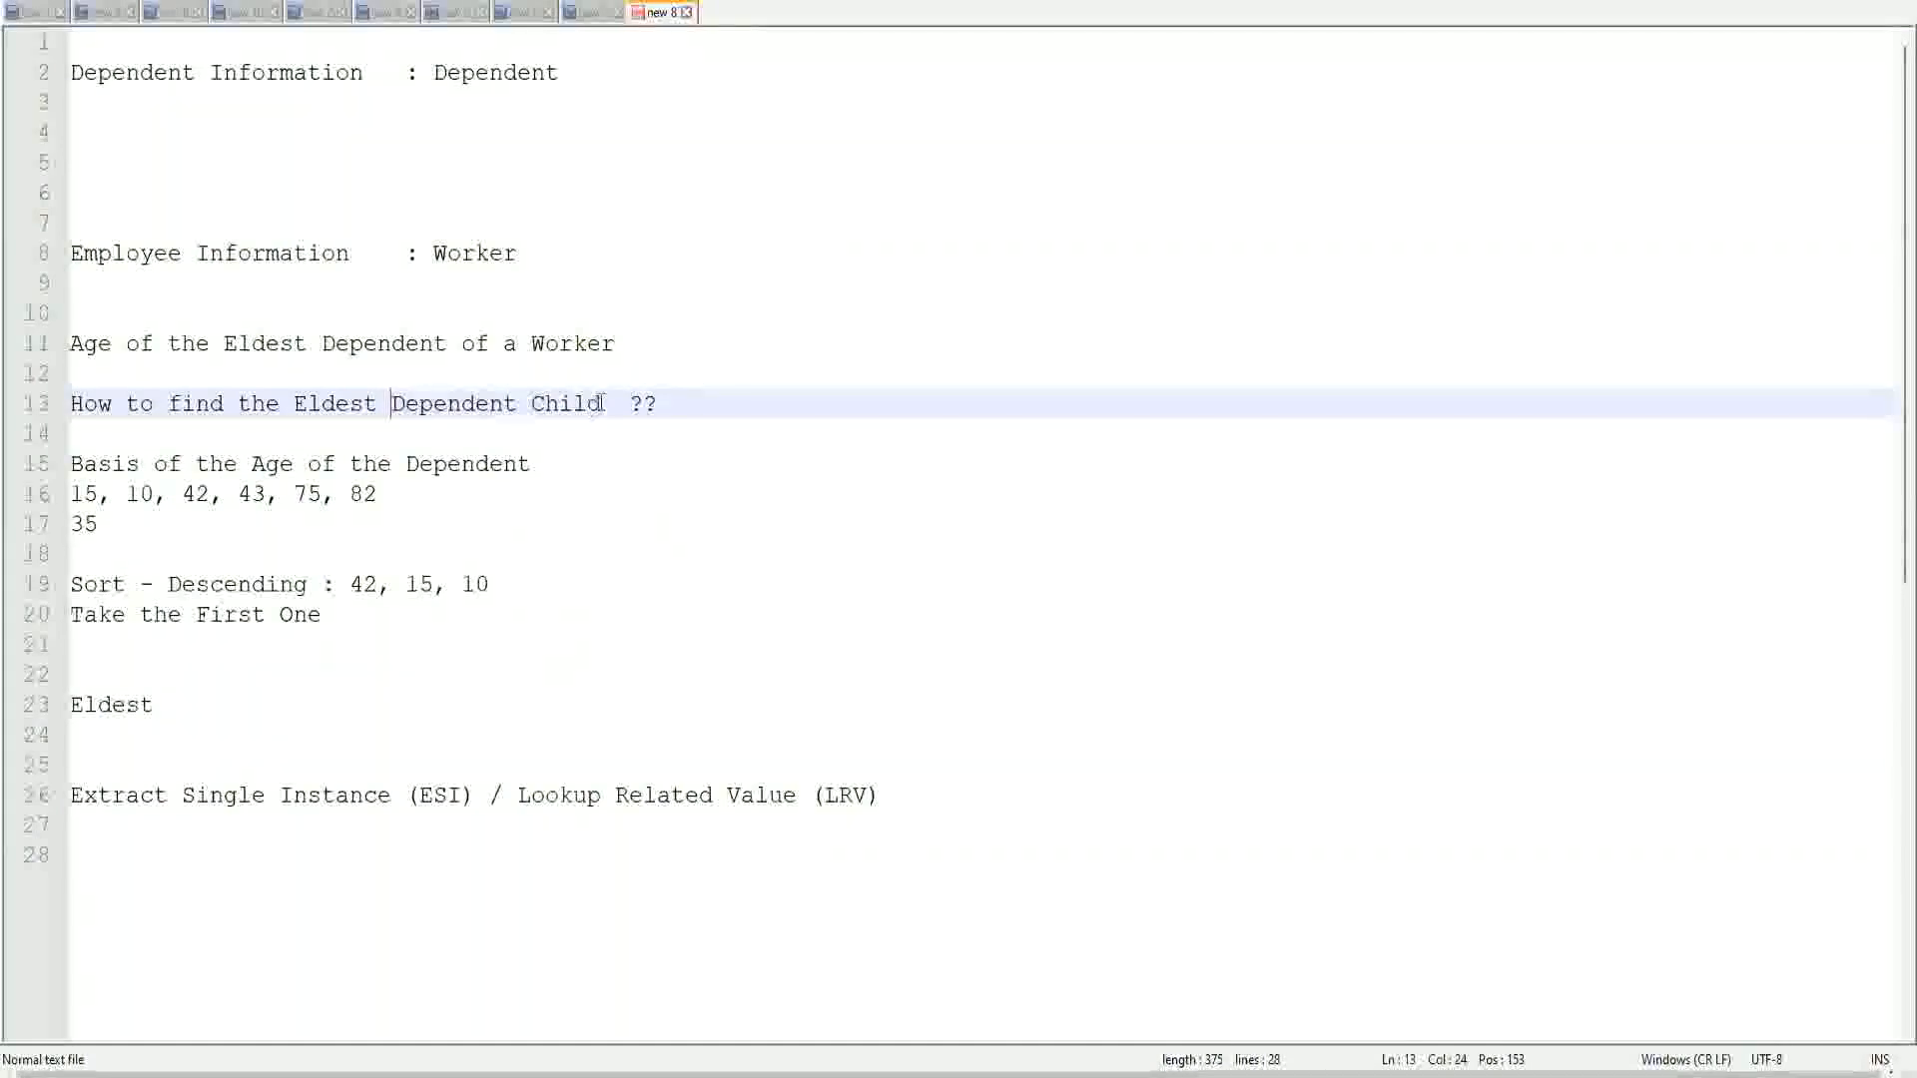
pyautogui.moveTo(395, 401); pyautogui.dragTo(603, 403)
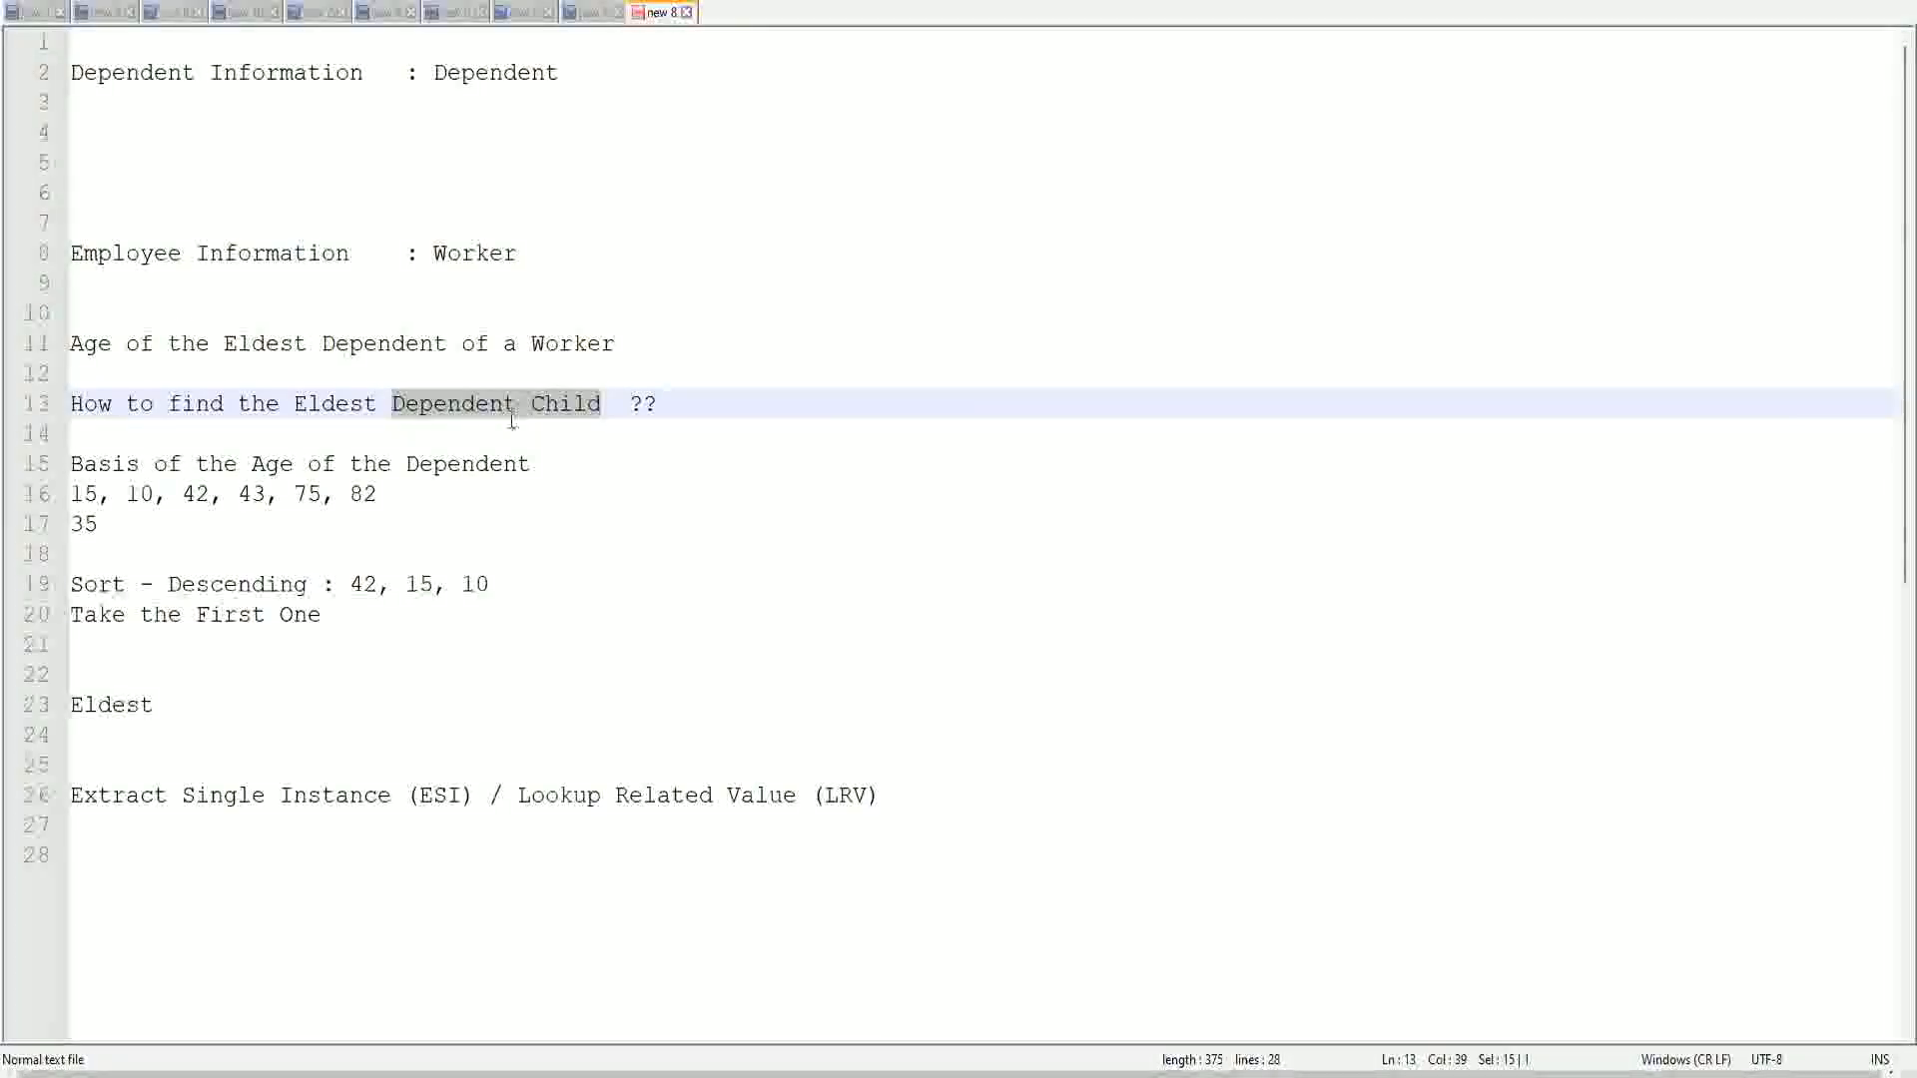
pyautogui.click(574, 412)
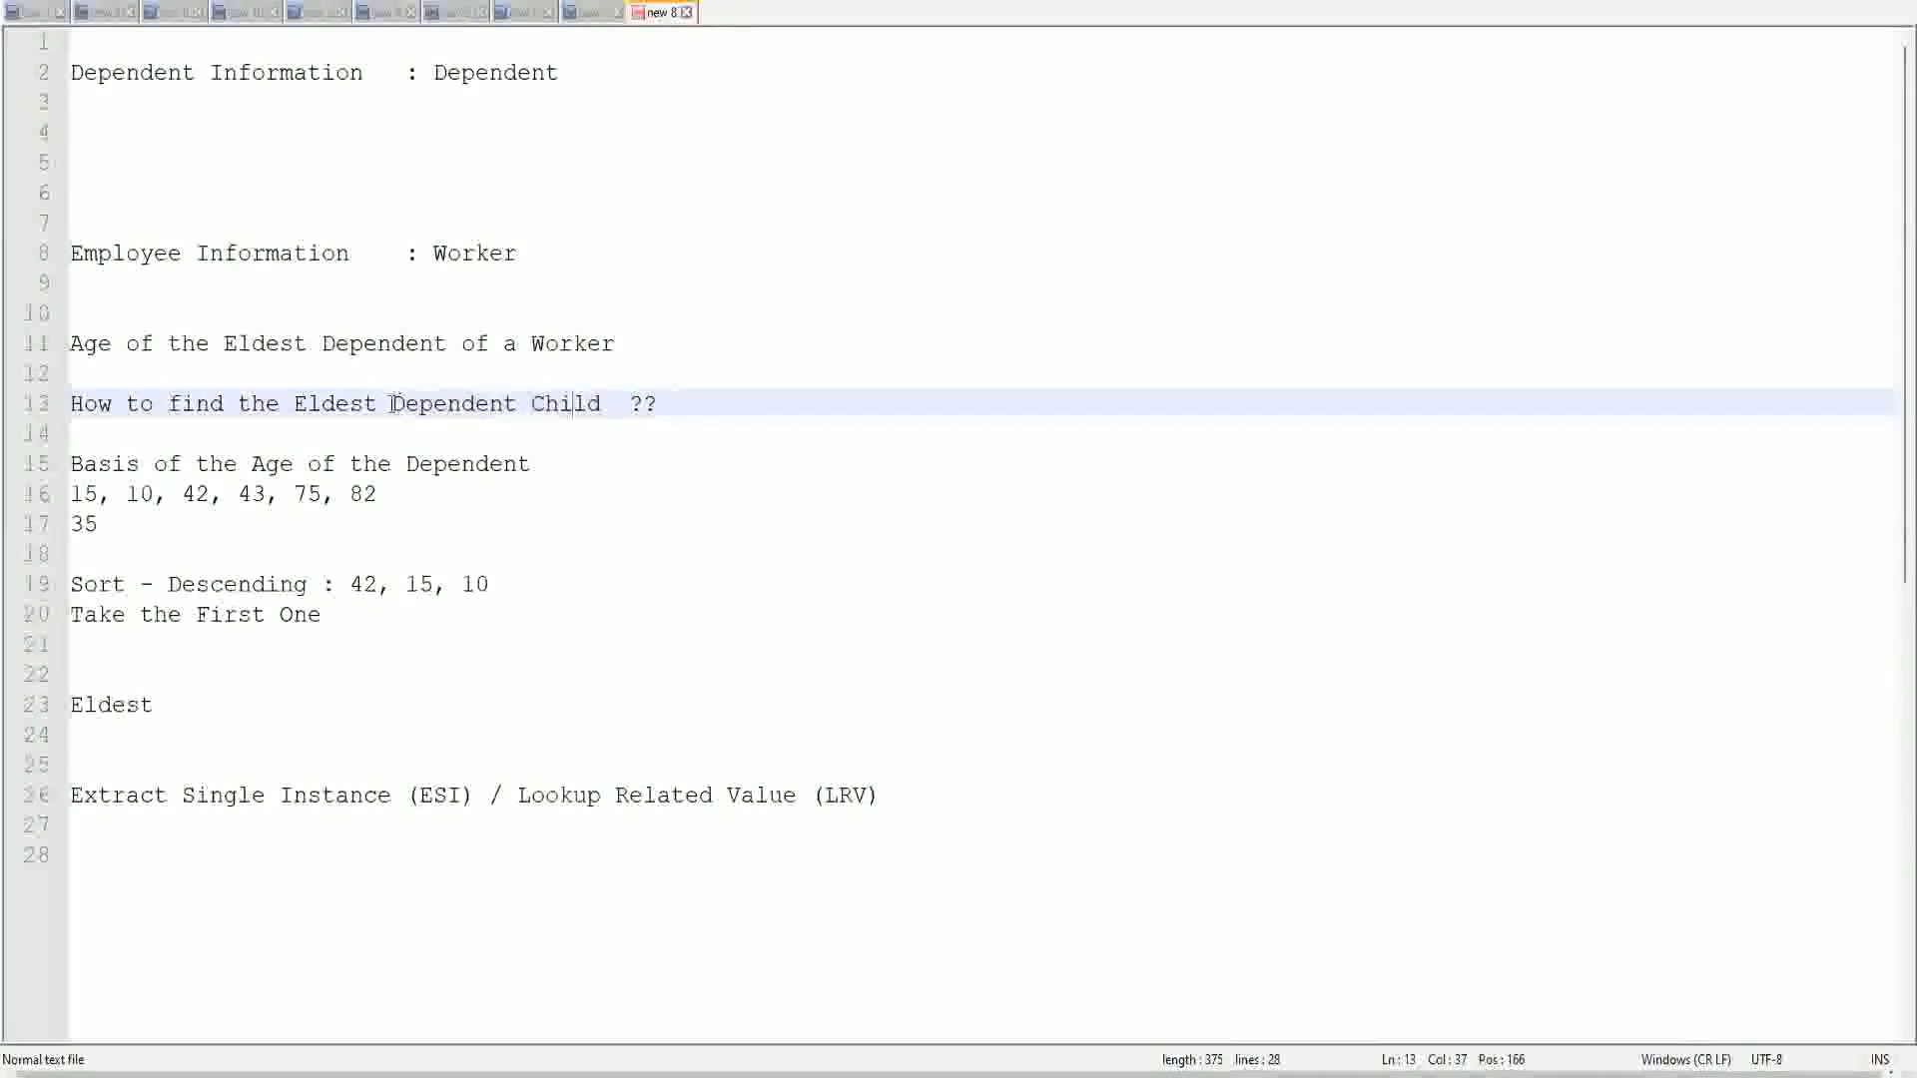
pyautogui.moveTo(389, 403); pyautogui.dragTo(599, 411)
pyautogui.click(584, 407)
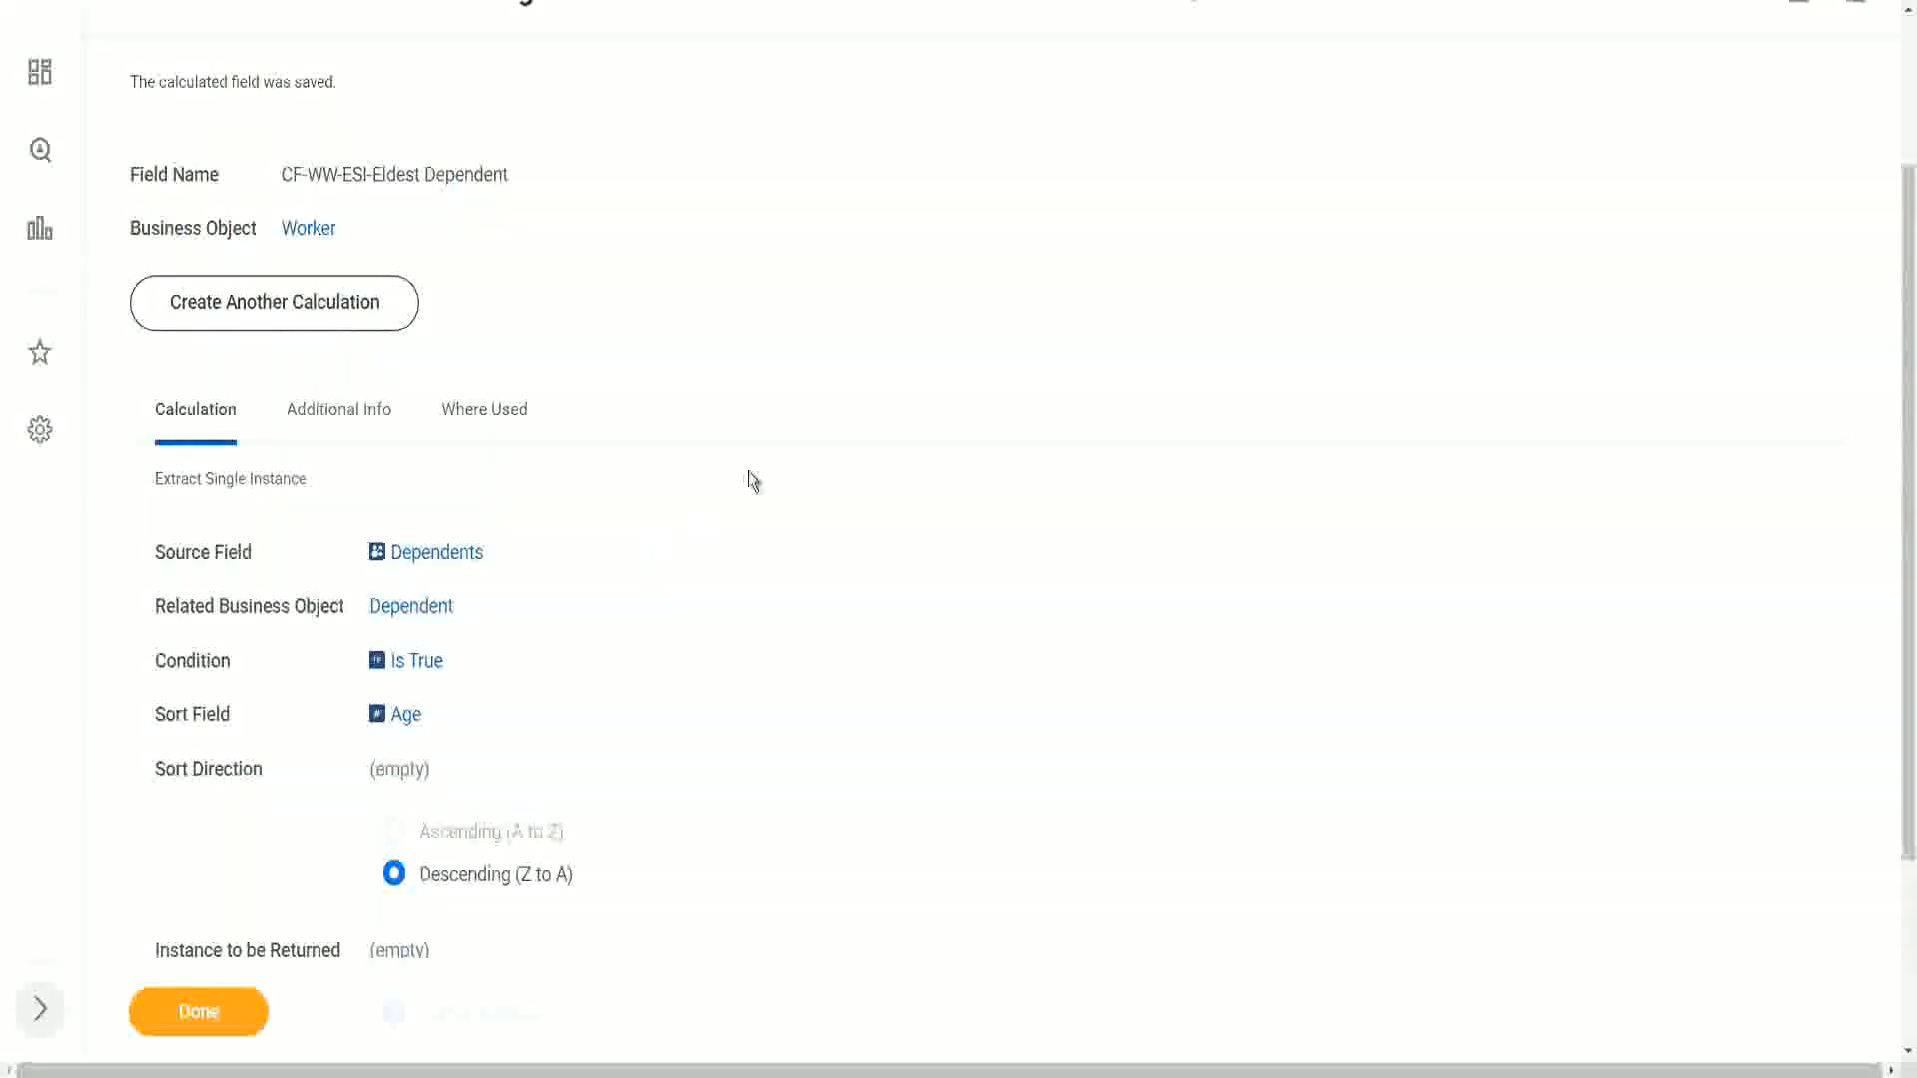
# Step: Return to Workday, open the saved calculated field for editing and rename it CF-WW-ESI-Eldest Dependent Child
pyautogui.scroll(2, 749, 479)
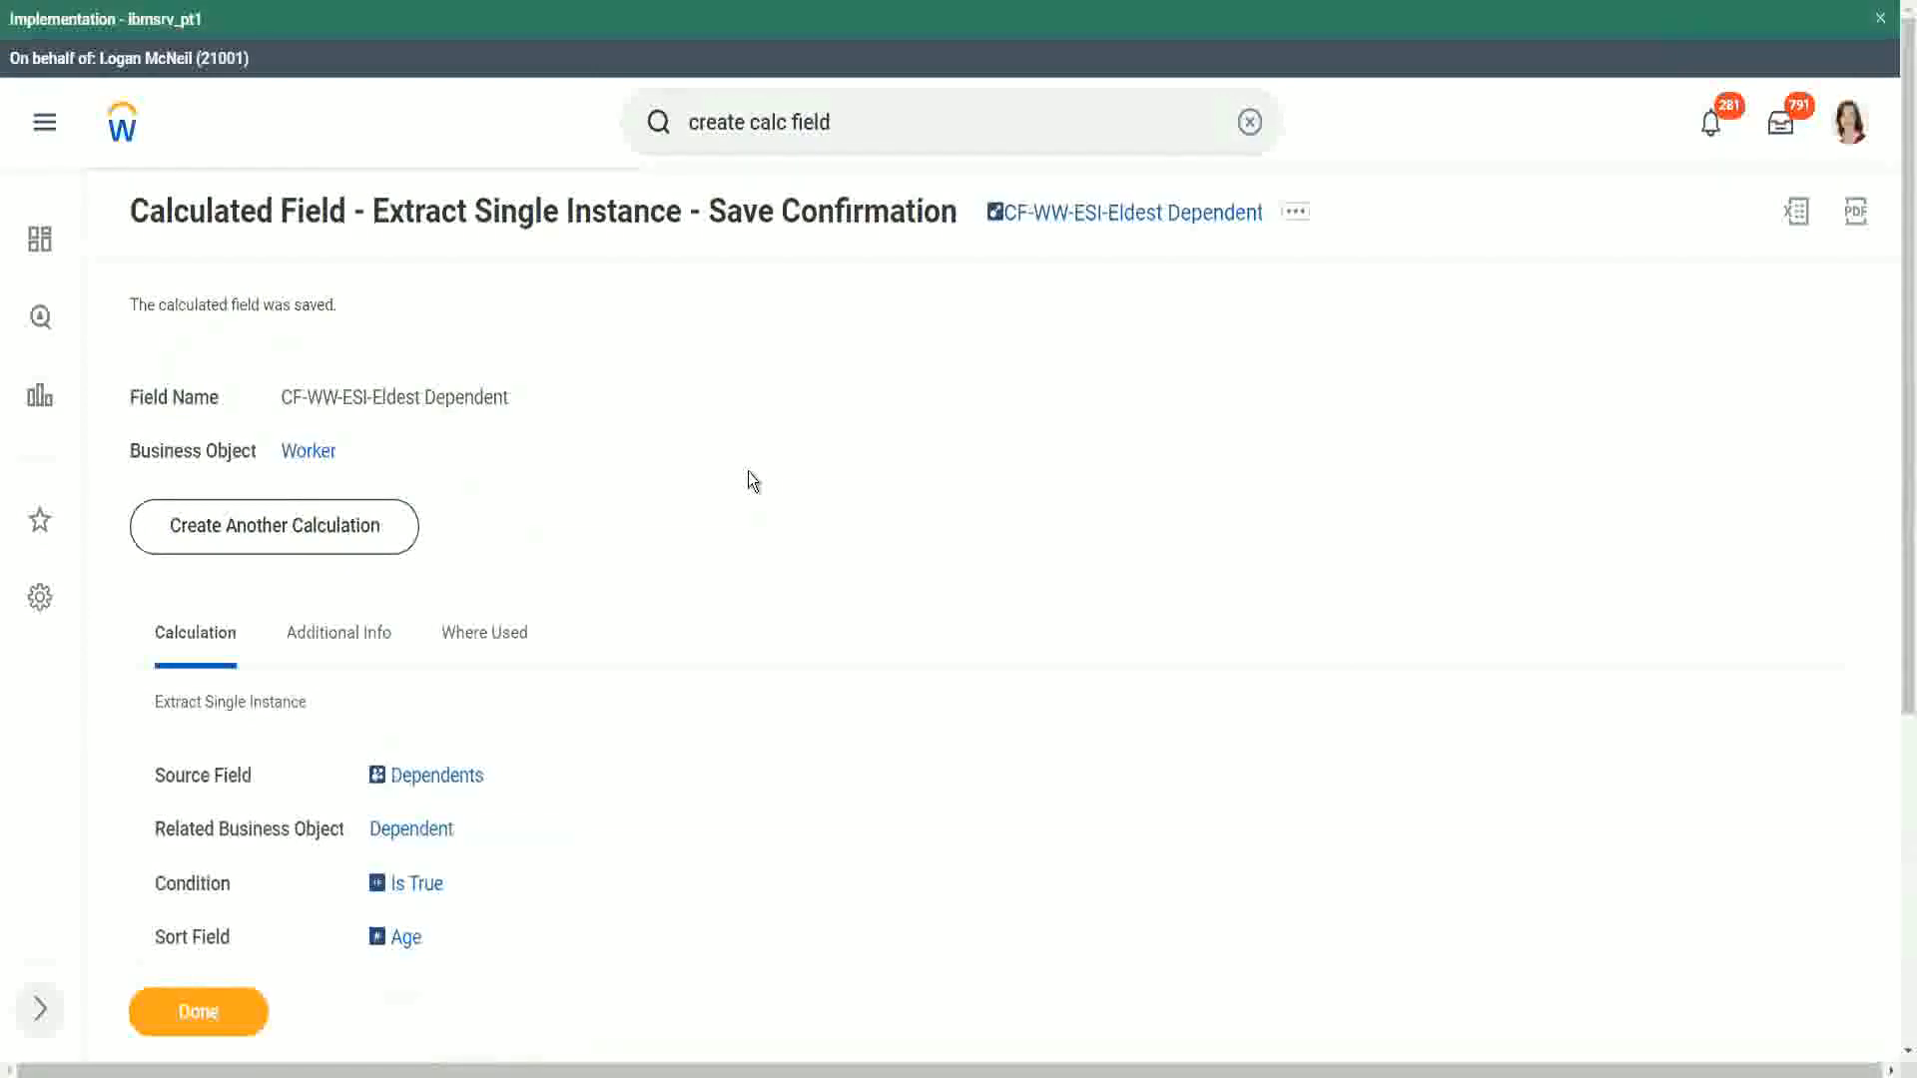
pyautogui.scroll(-1, 750, 474)
pyautogui.scroll(-1, 757, 485)
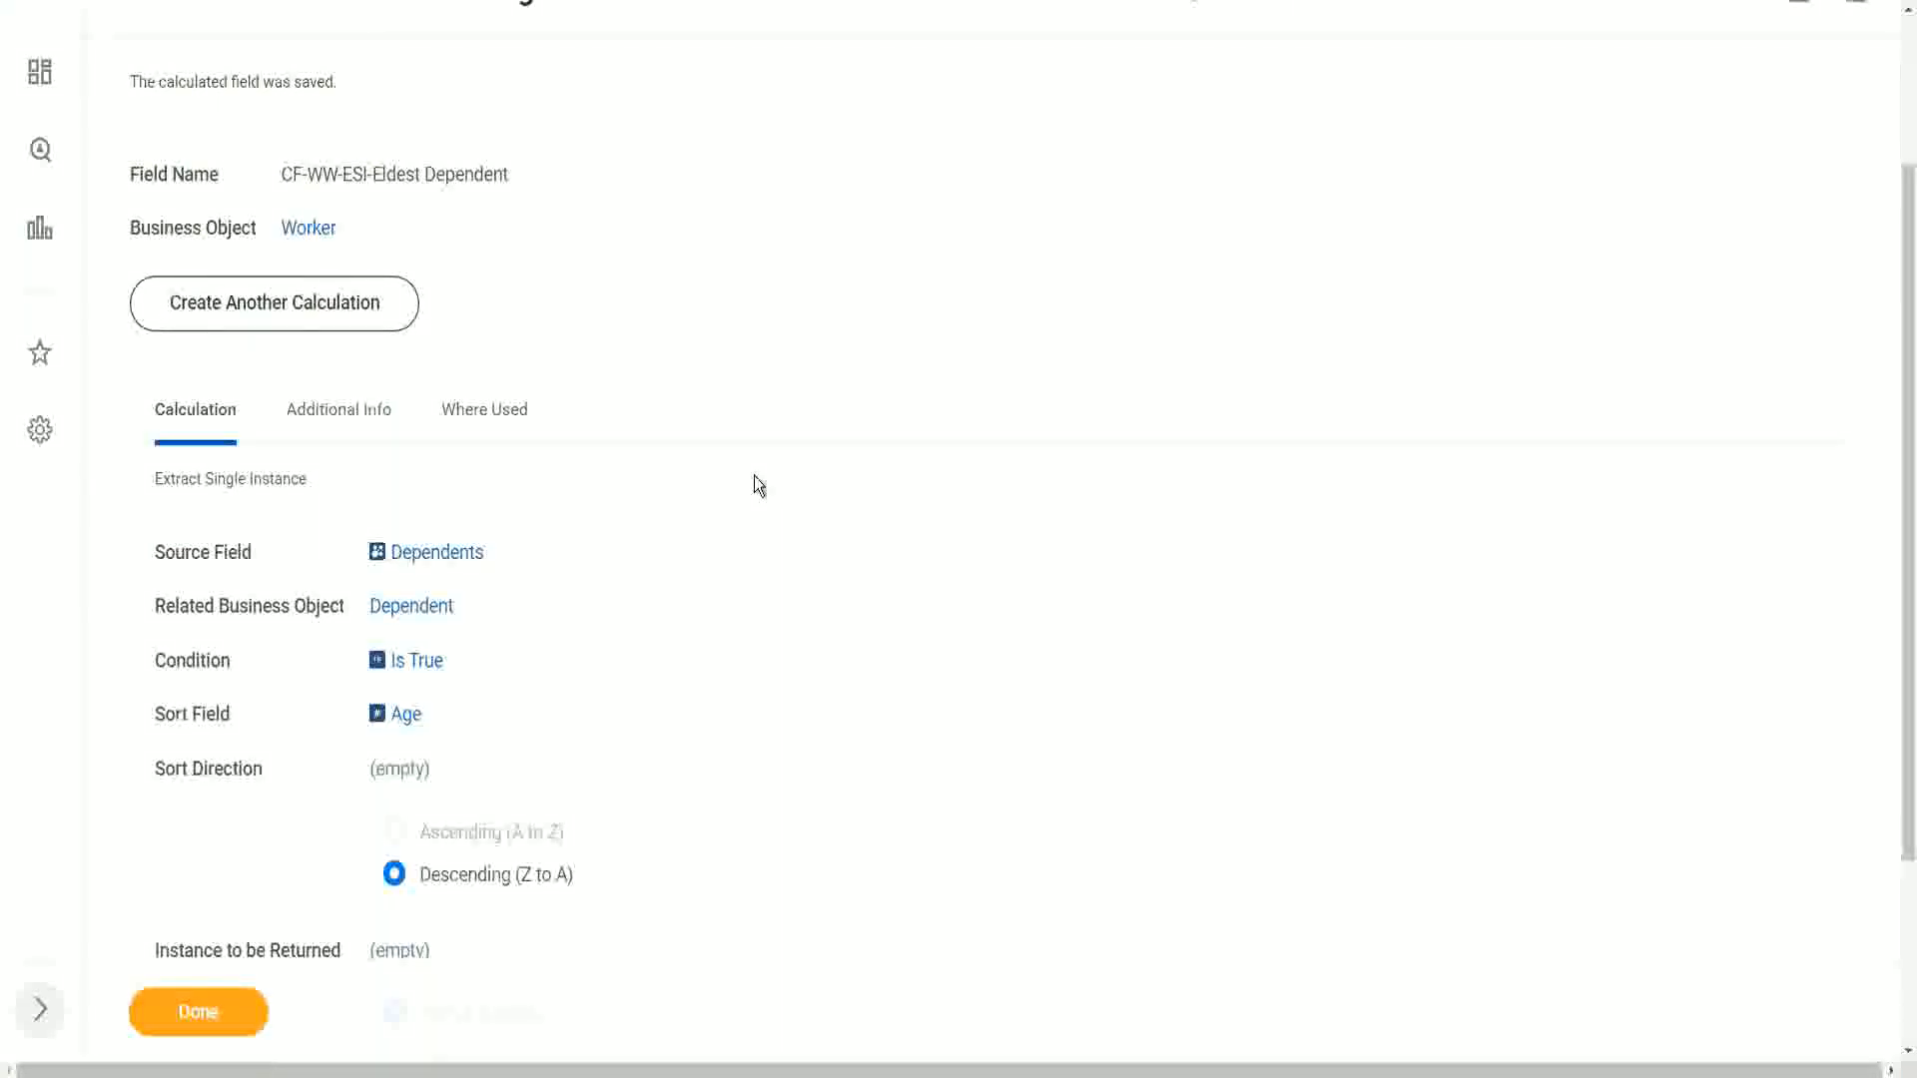
pyautogui.scroll(1, 757, 483)
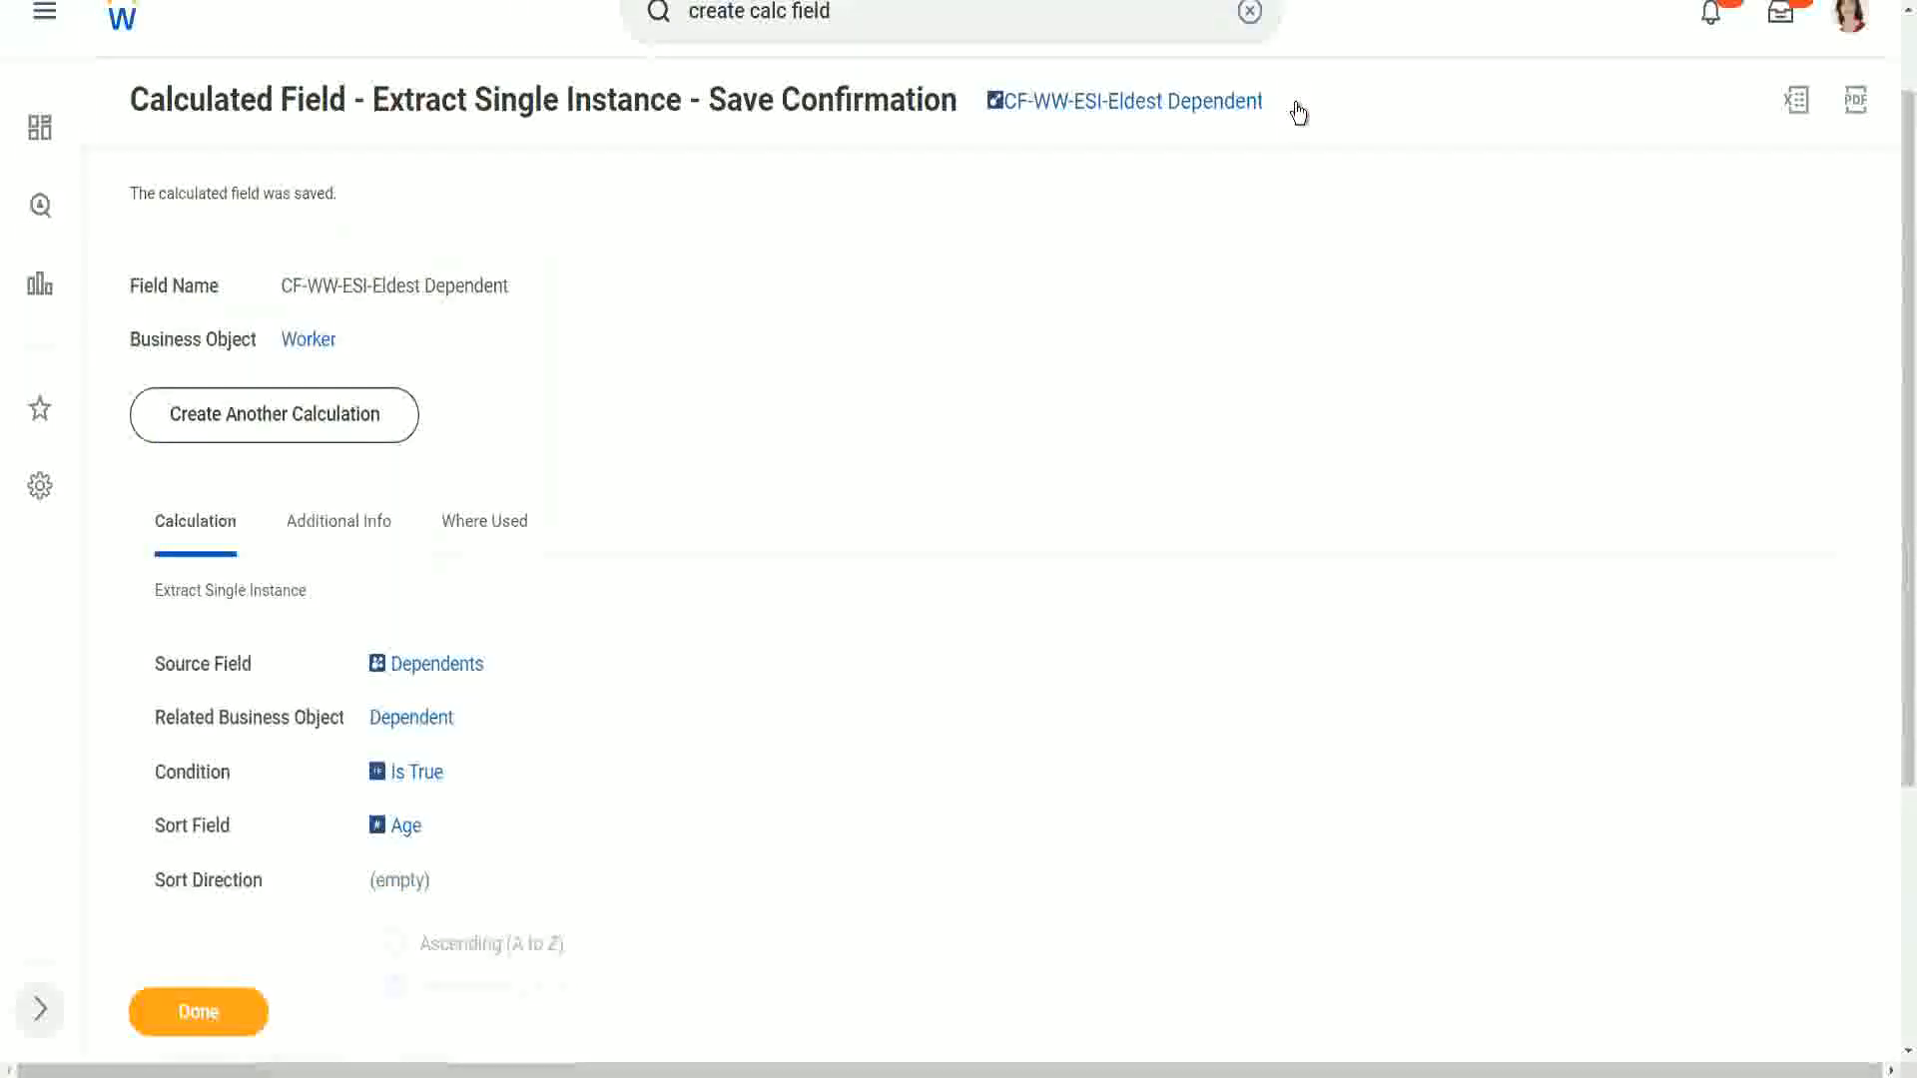
pyautogui.click(1296, 128)
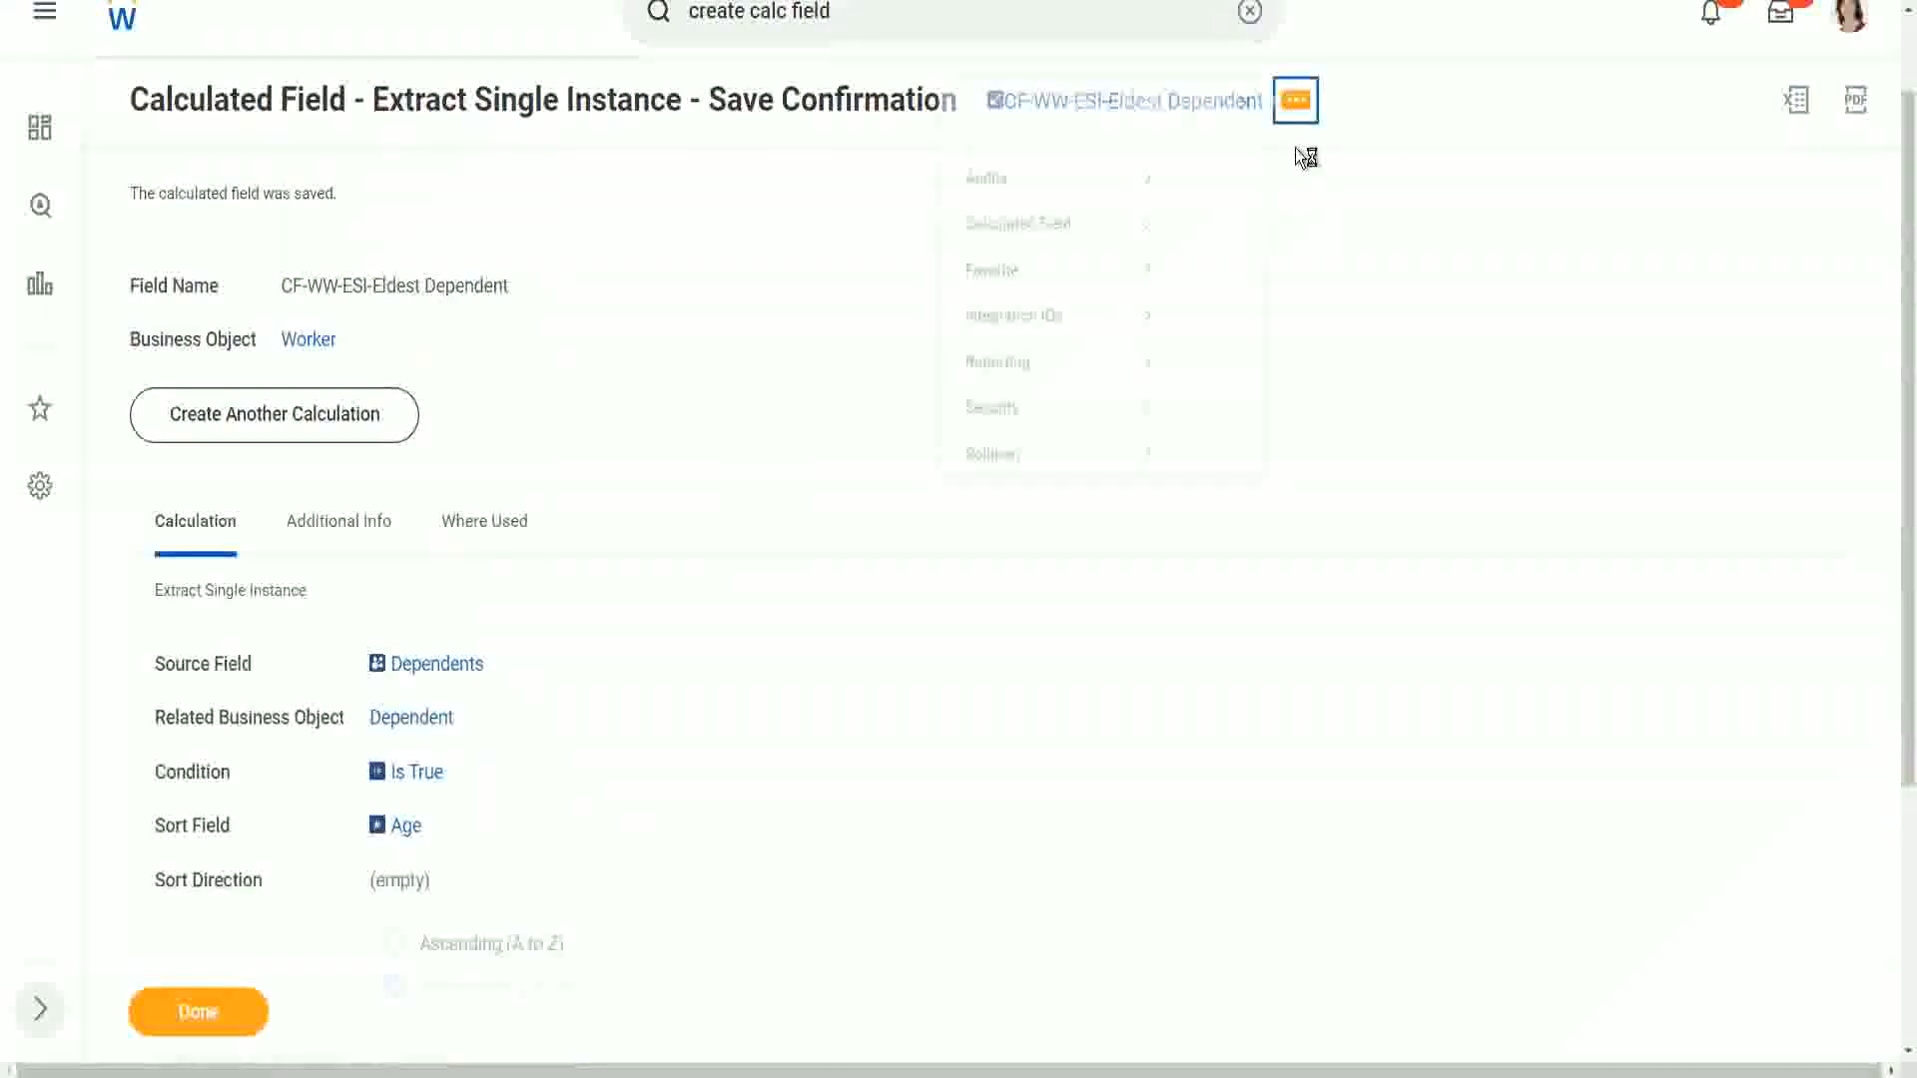
pyautogui.moveTo(1026, 230)
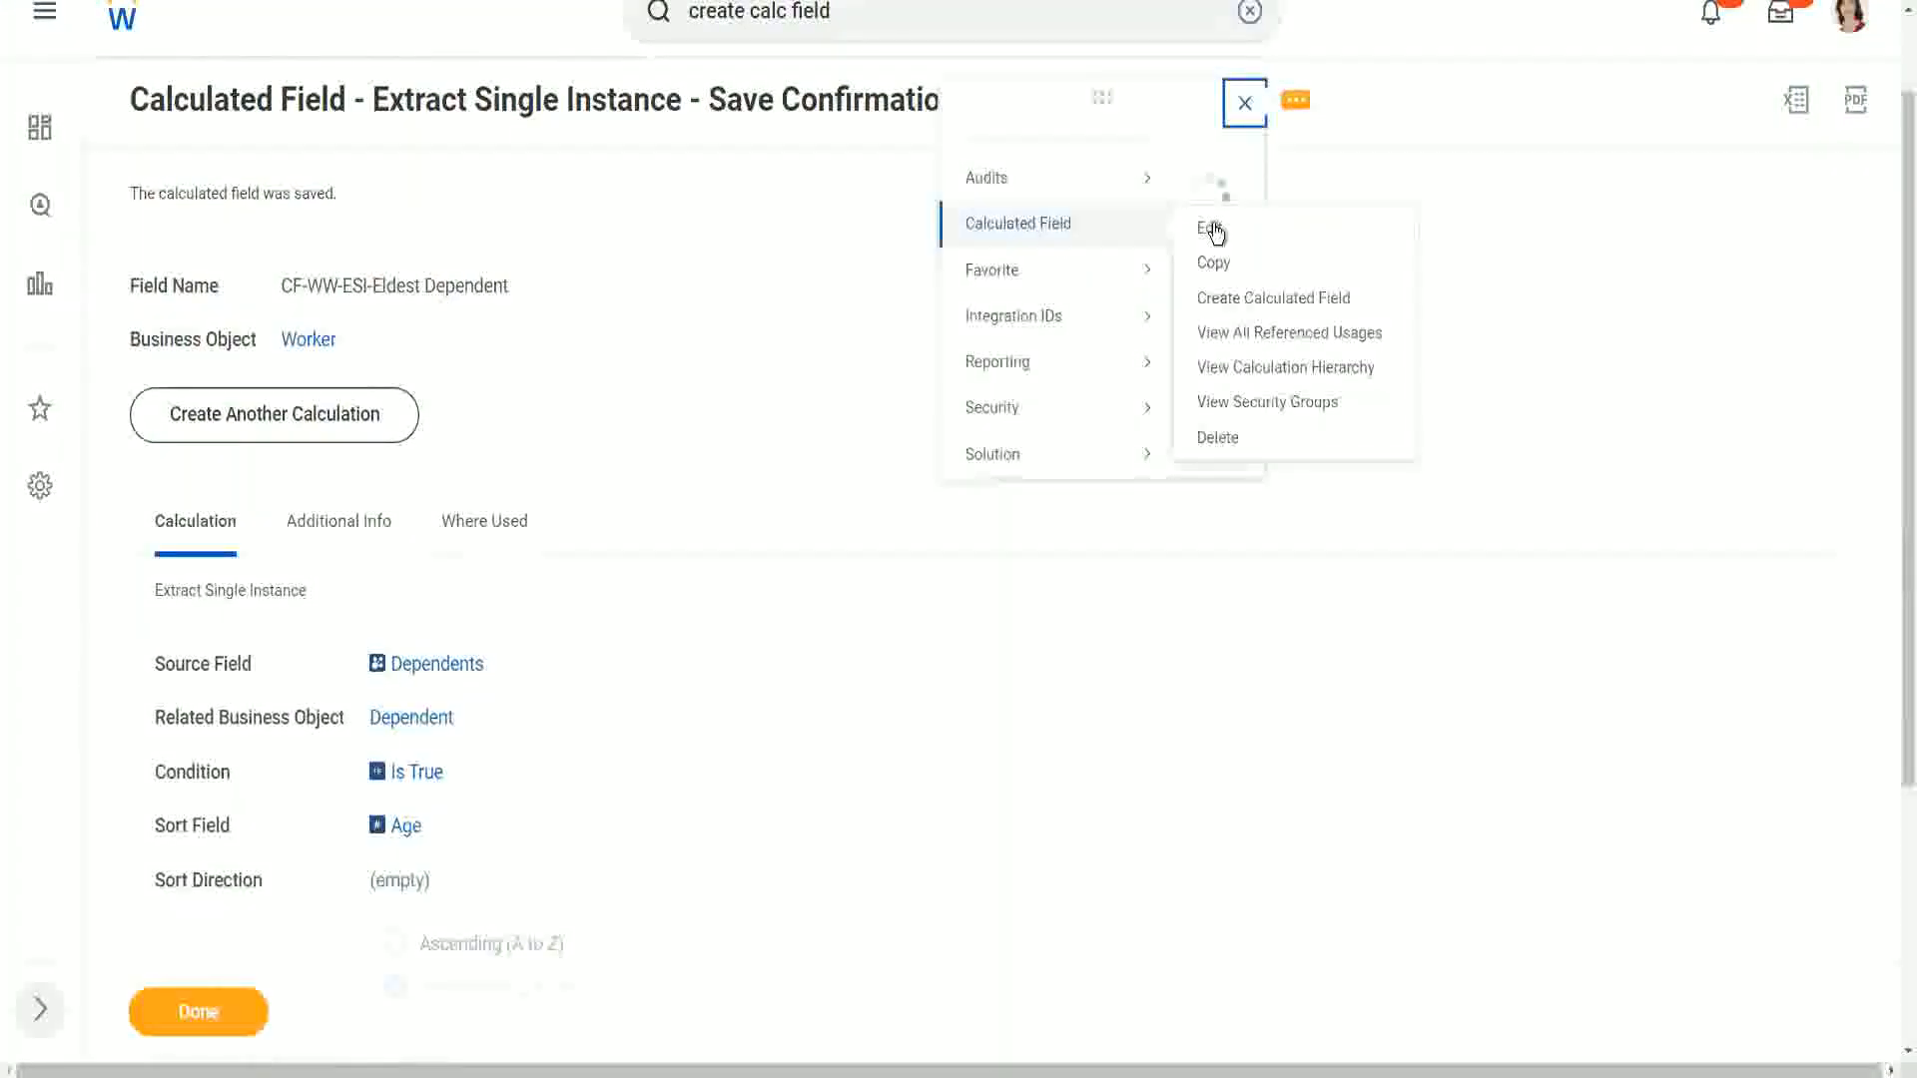
pyautogui.click(1205, 230)
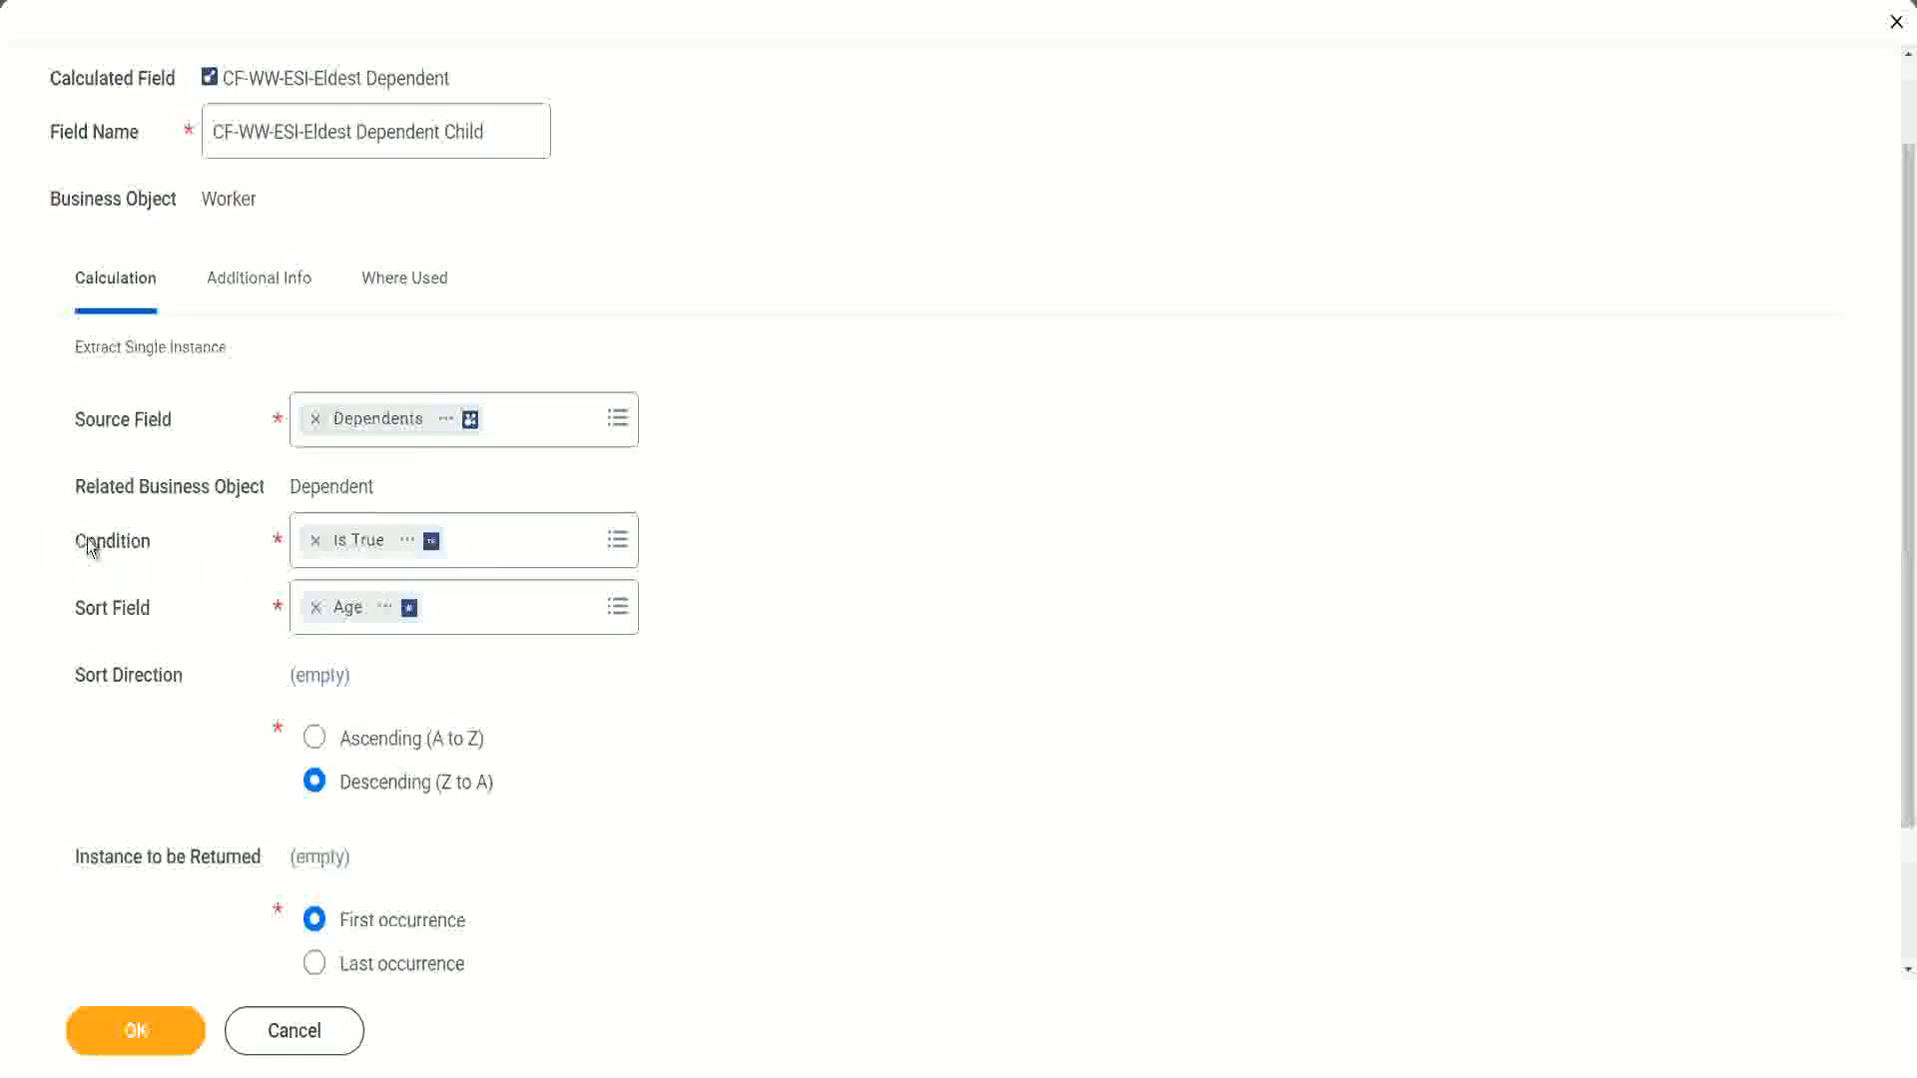
# Step: Open the list of available Condition fields for the calculation
pyautogui.click(129, 541)
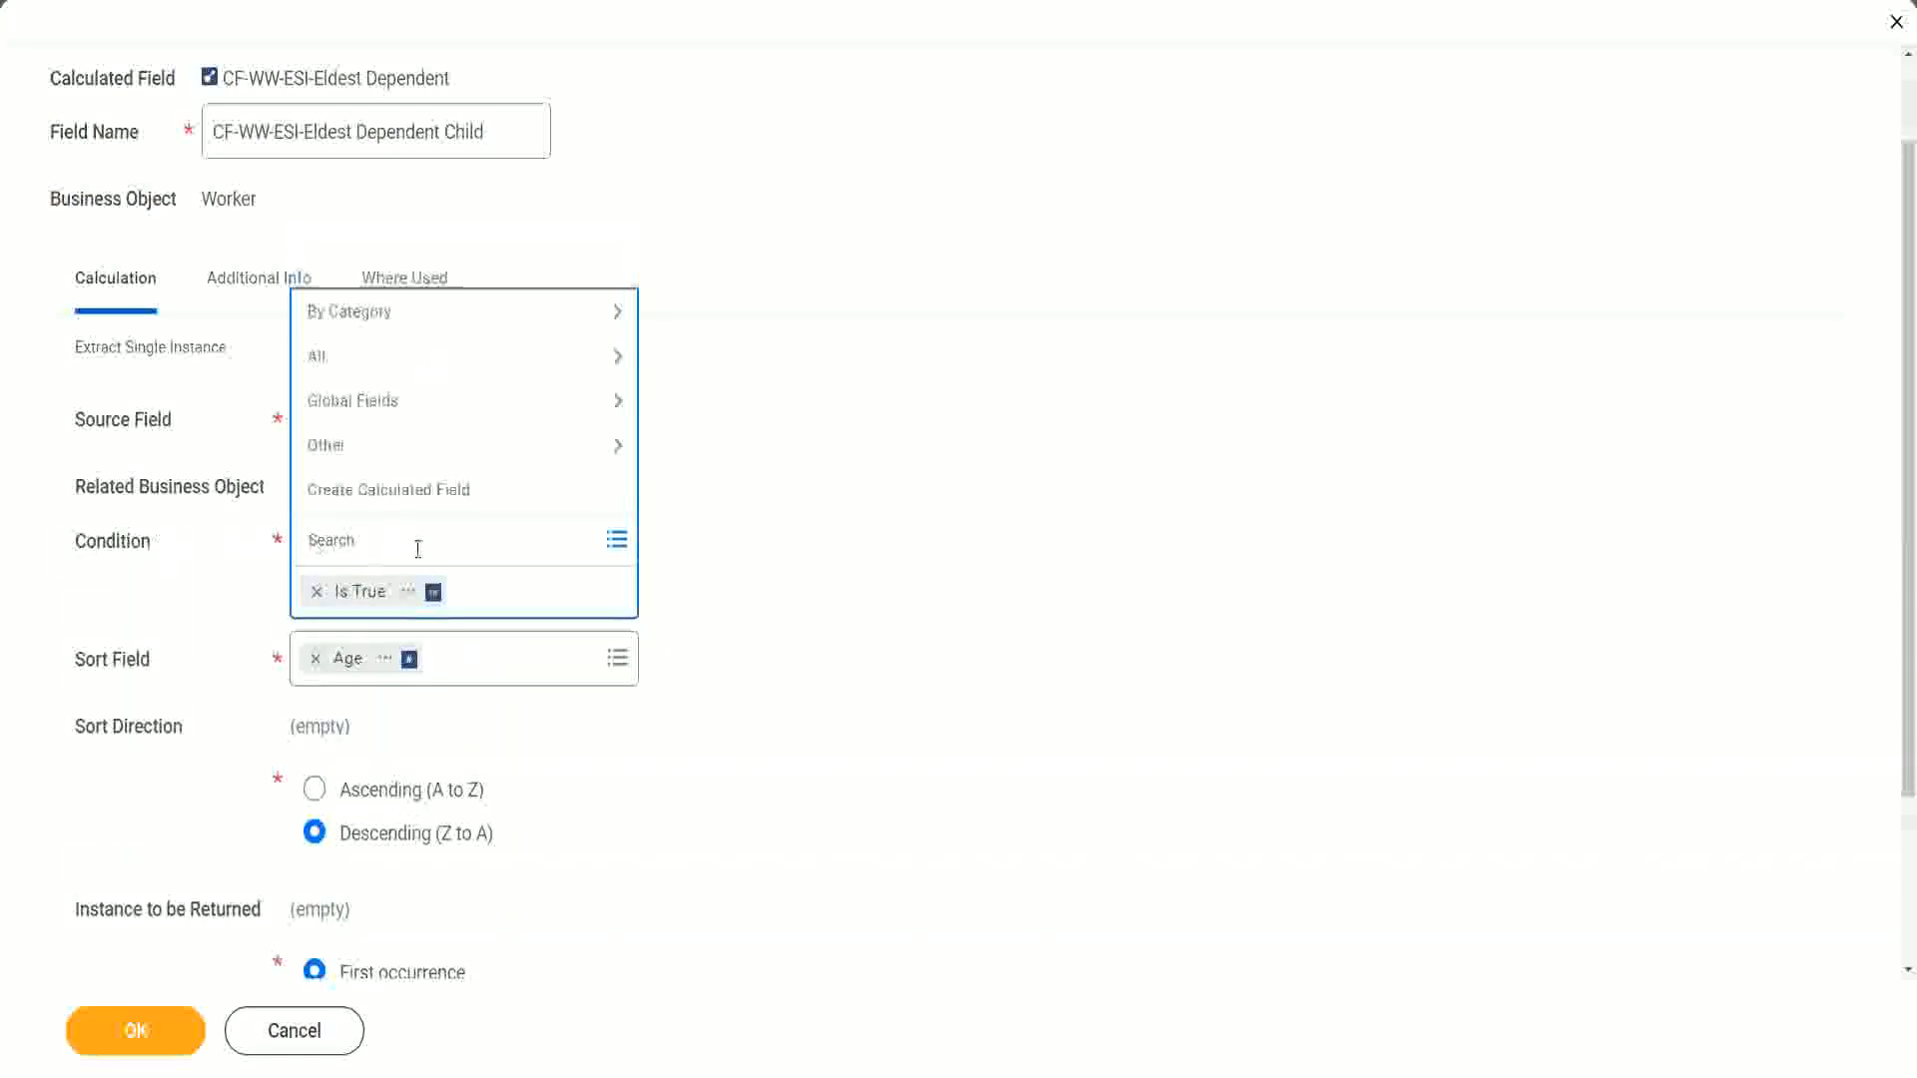